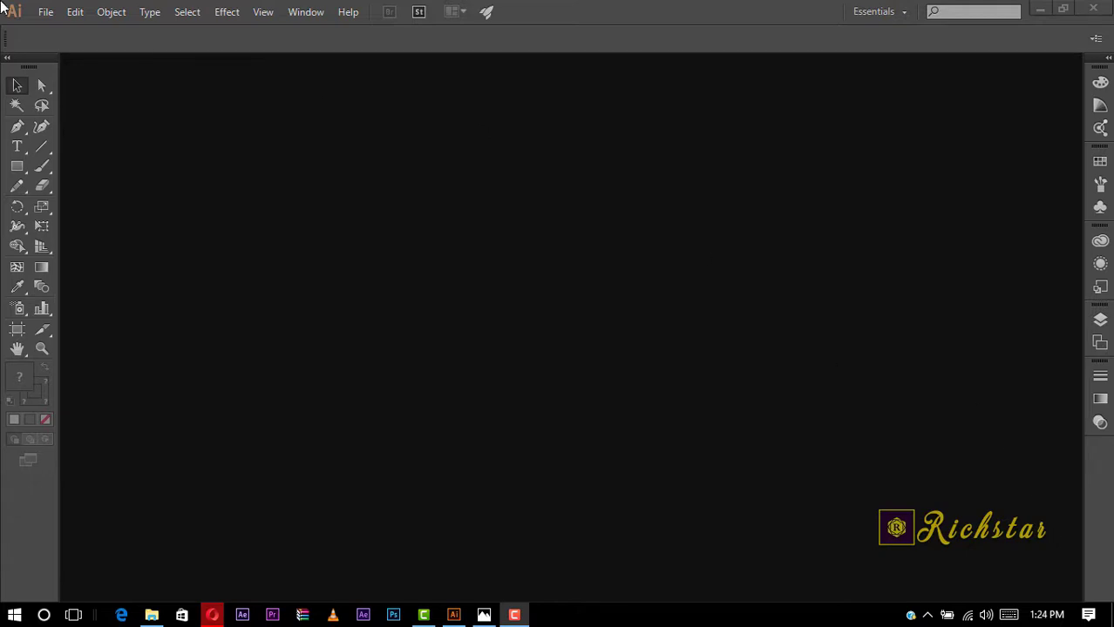
Create a new document with an 800 × 800 pt artboard.
click(45, 11)
click(77, 31)
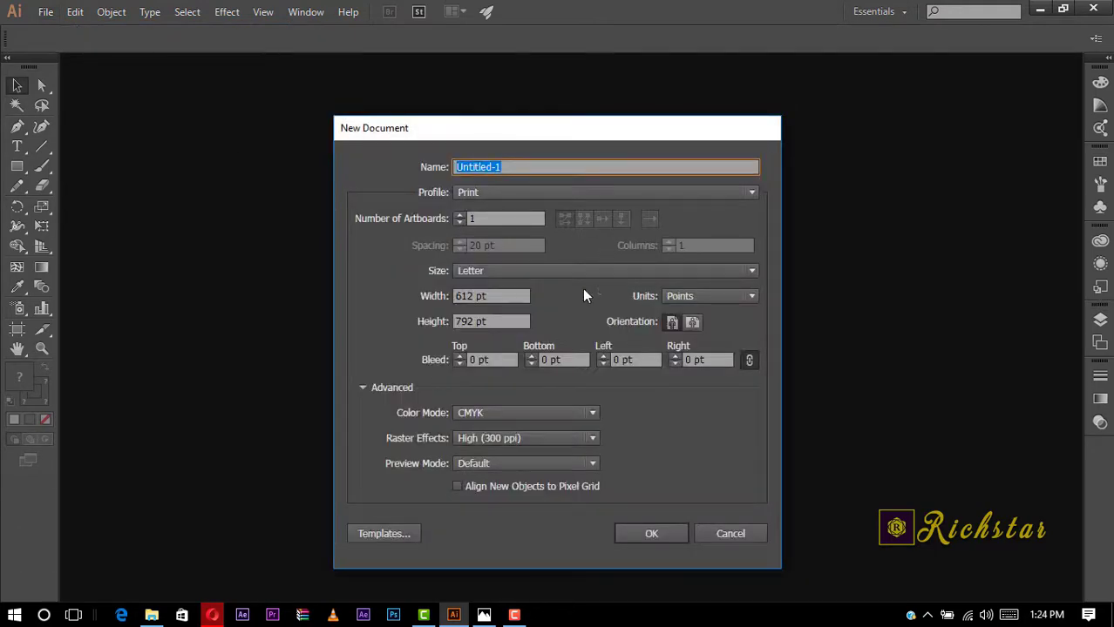
double_click(471, 296)
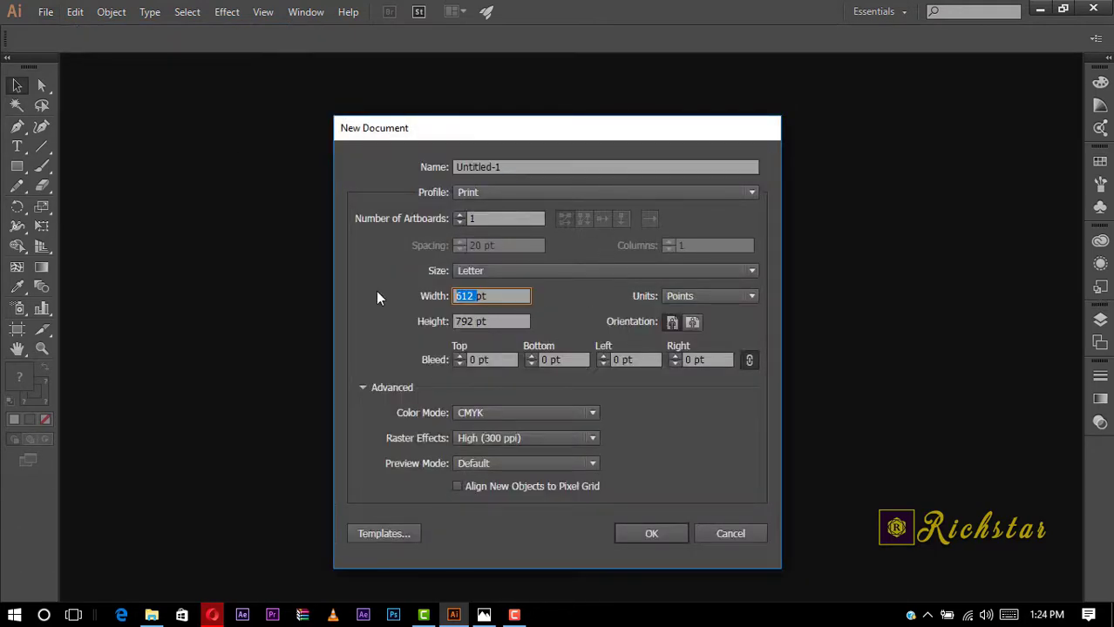
text(800)
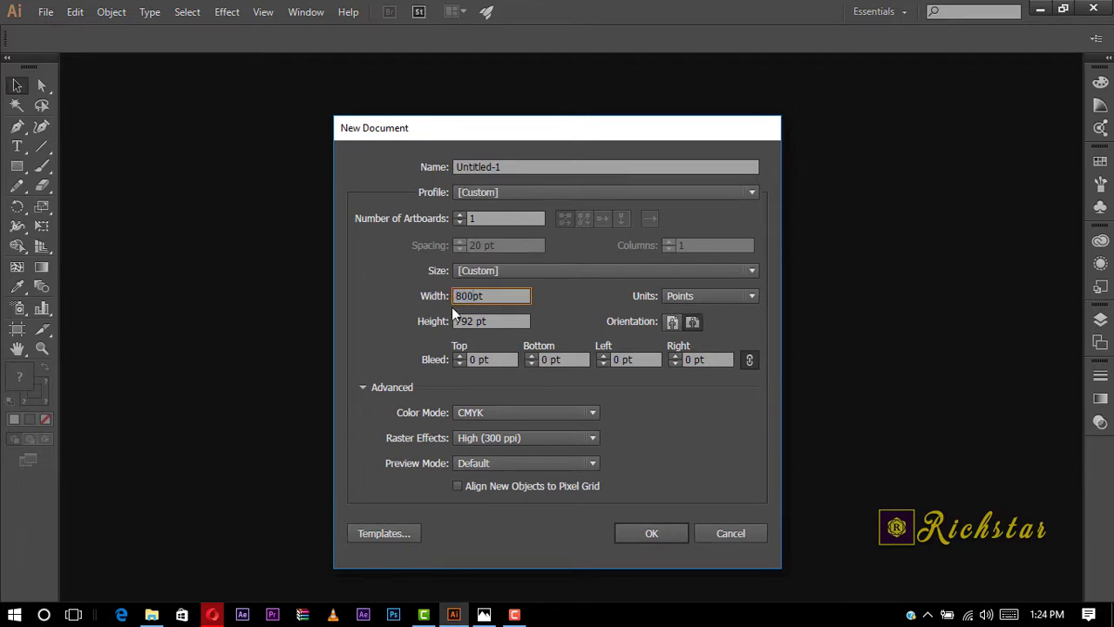
double_click(469, 321)
text(800)
click(664, 535)
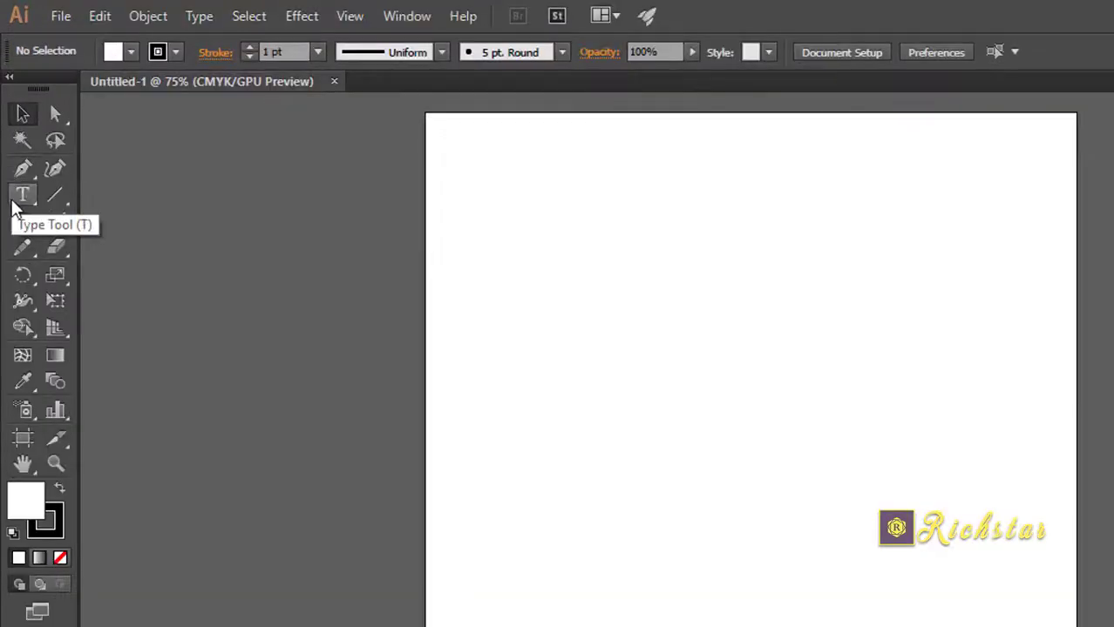
Check the stroke swatches without changing them, then switch to the Rectangle tool.
click(24, 206)
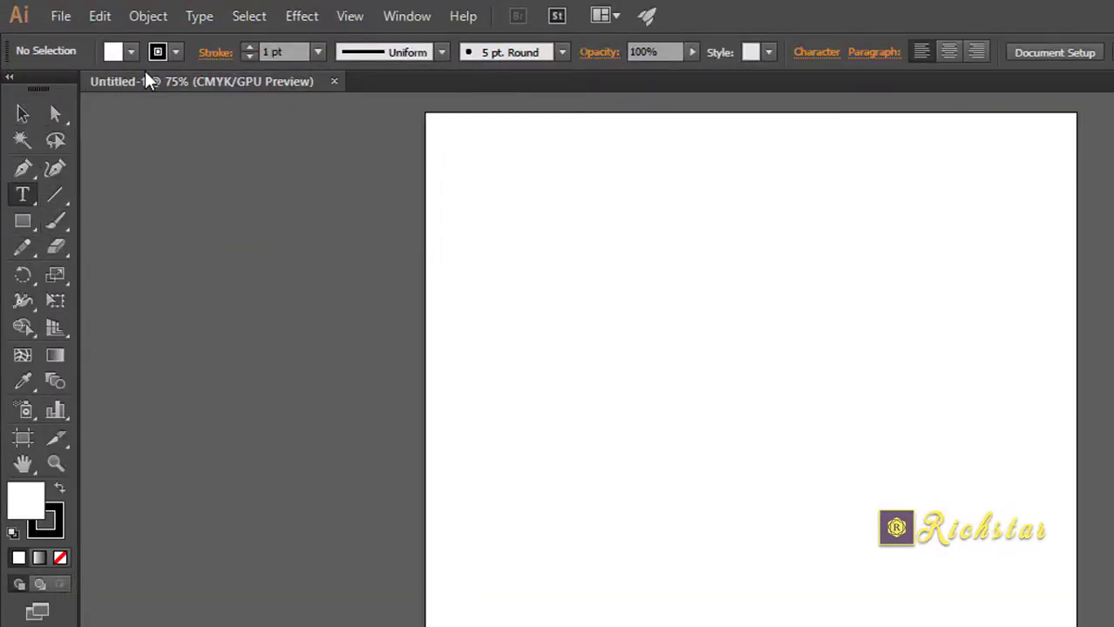
click(177, 53)
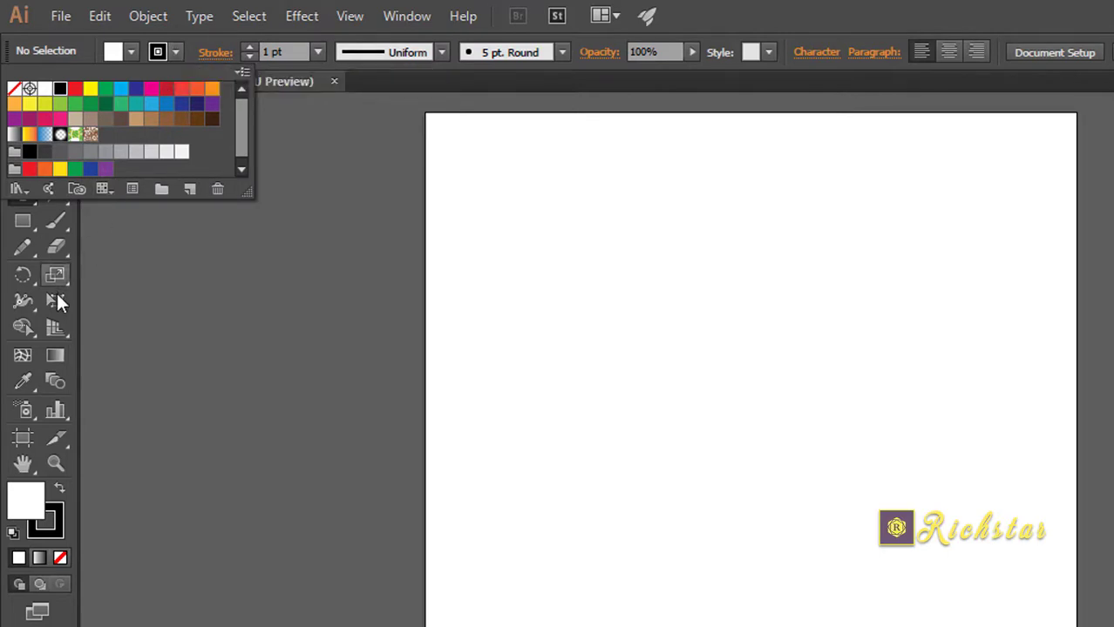
click(427, 224)
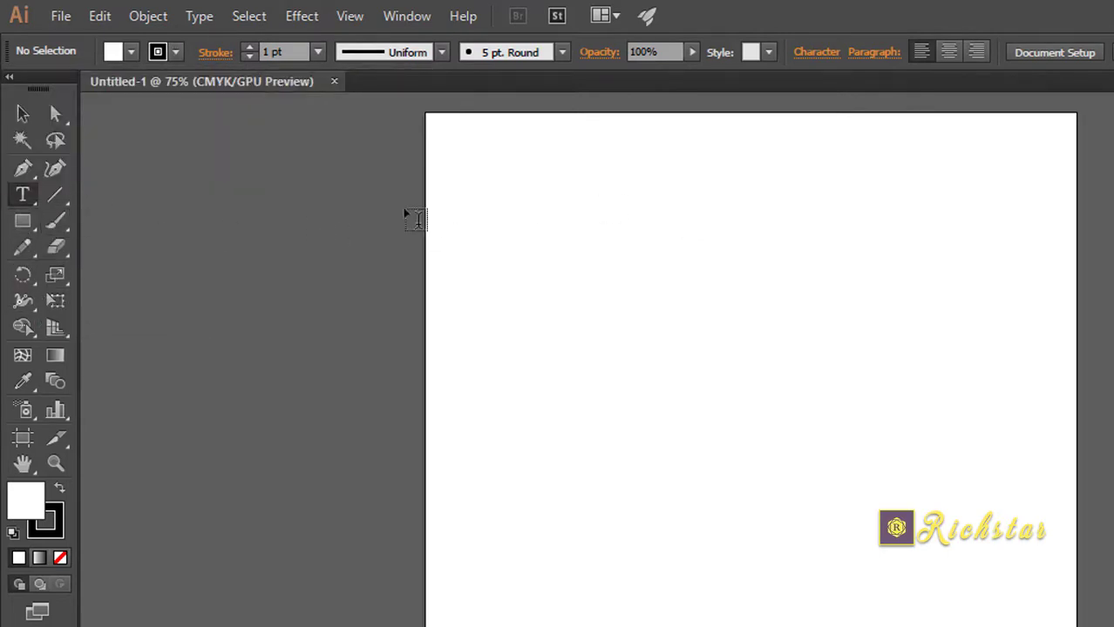
click(23, 221)
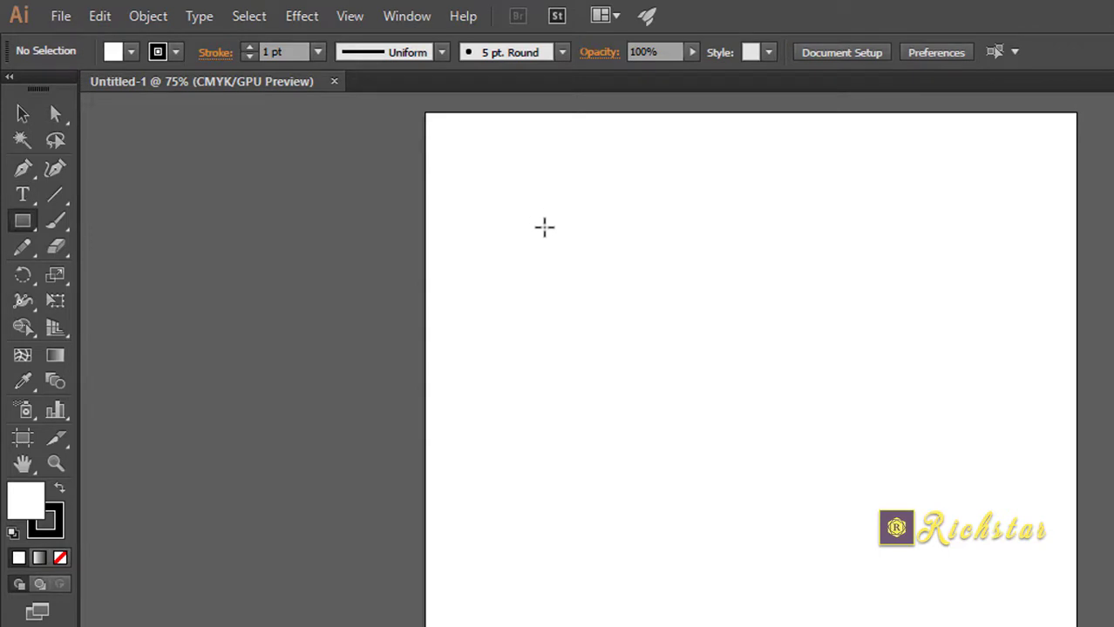
drag(541, 221, 735, 514)
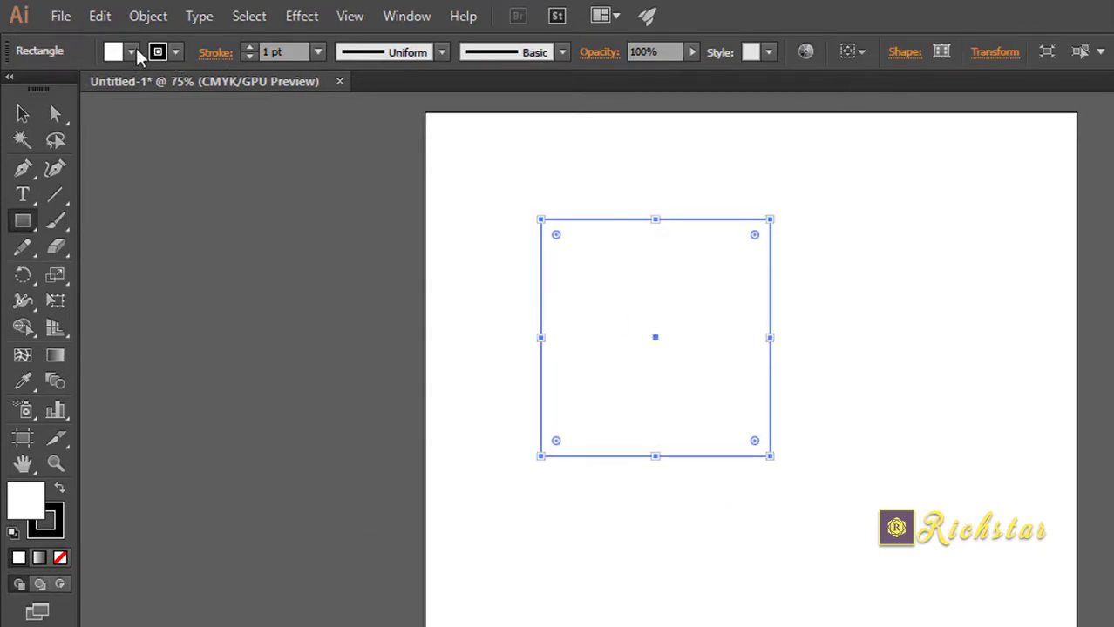
click(131, 52)
click(106, 88)
click(90, 88)
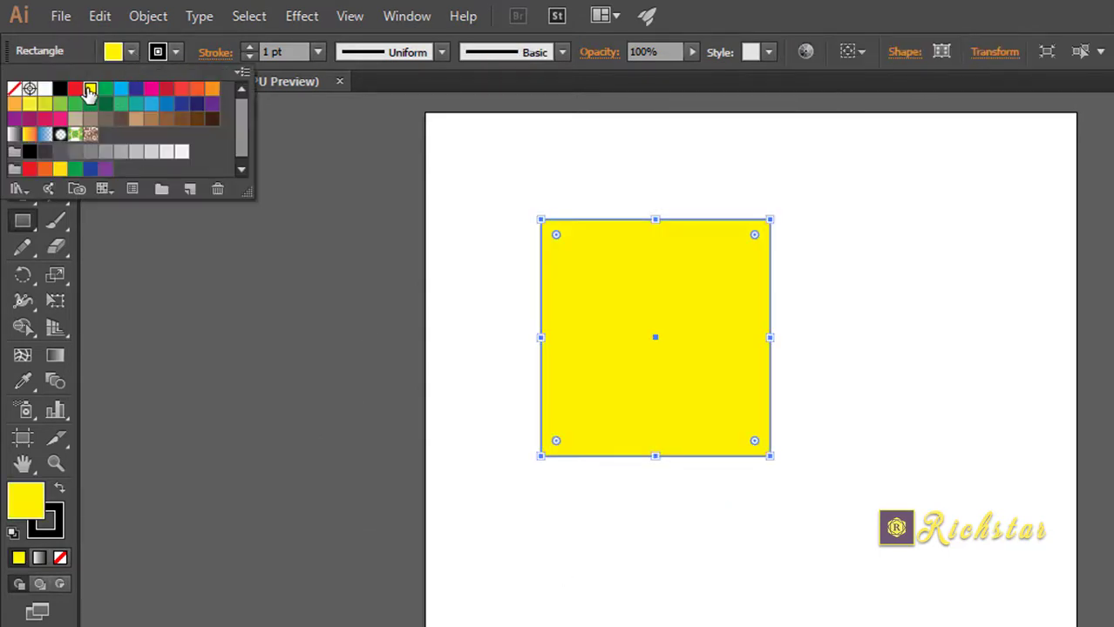
click(250, 49)
click(250, 49)
click(250, 49)
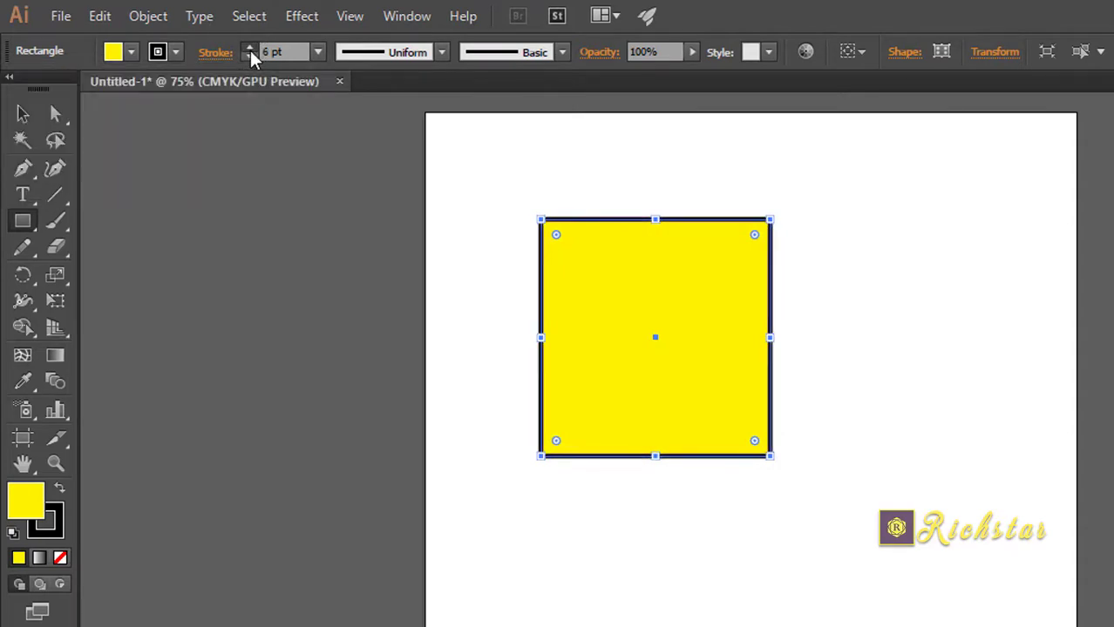
click(250, 49)
click(250, 49)
click(250, 49)
key(v)
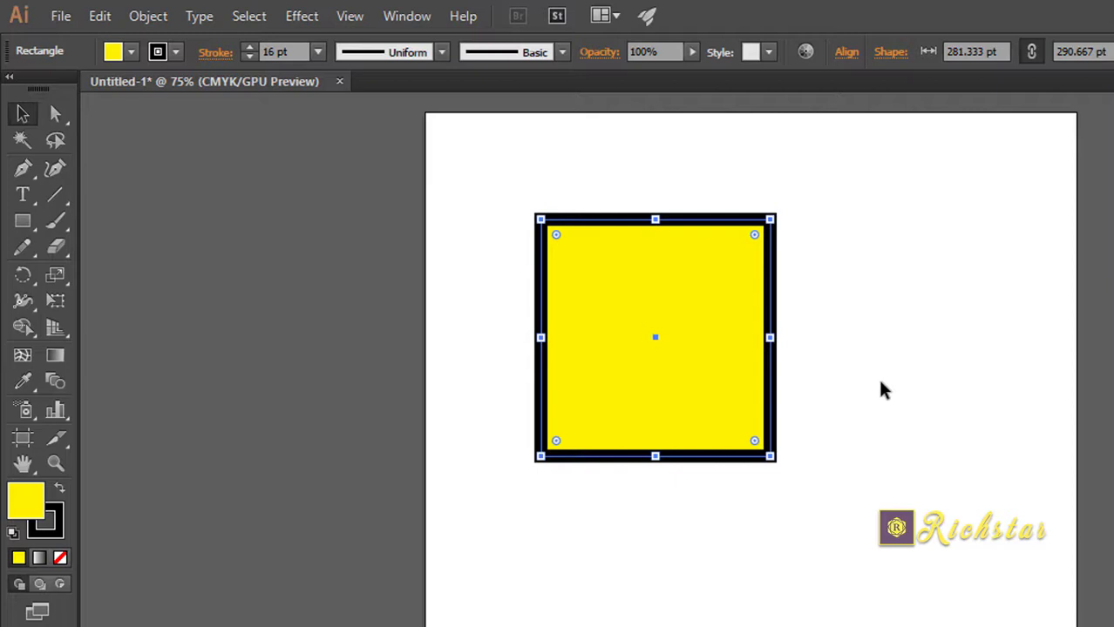
key(Delete)
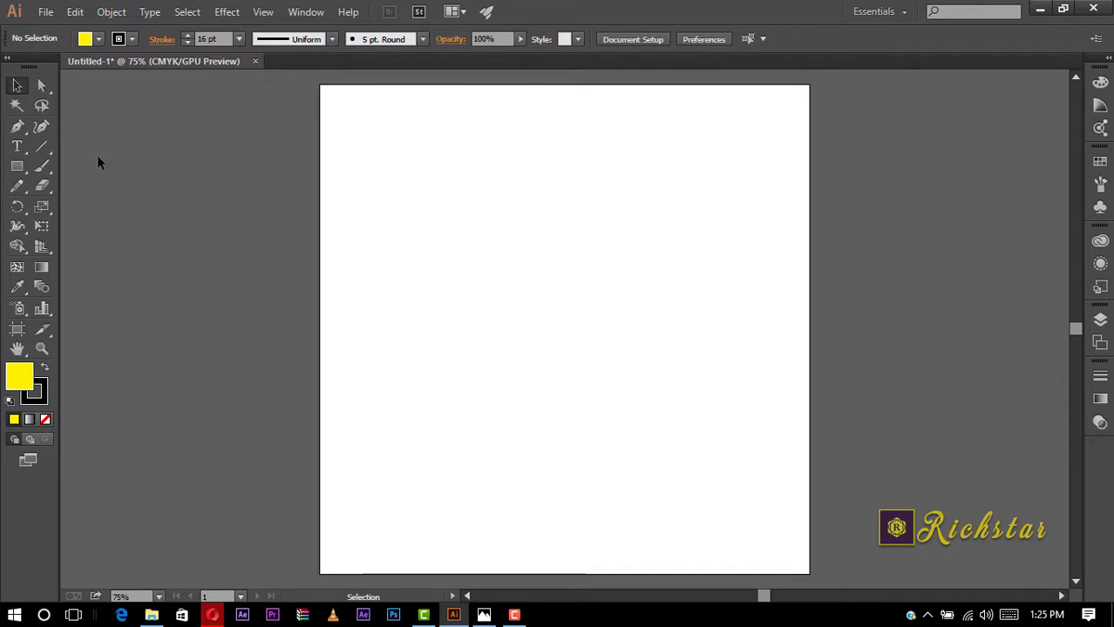
Type the word 'Welcome' on the artboard, correcting the typos.
click(17, 128)
click(17, 148)
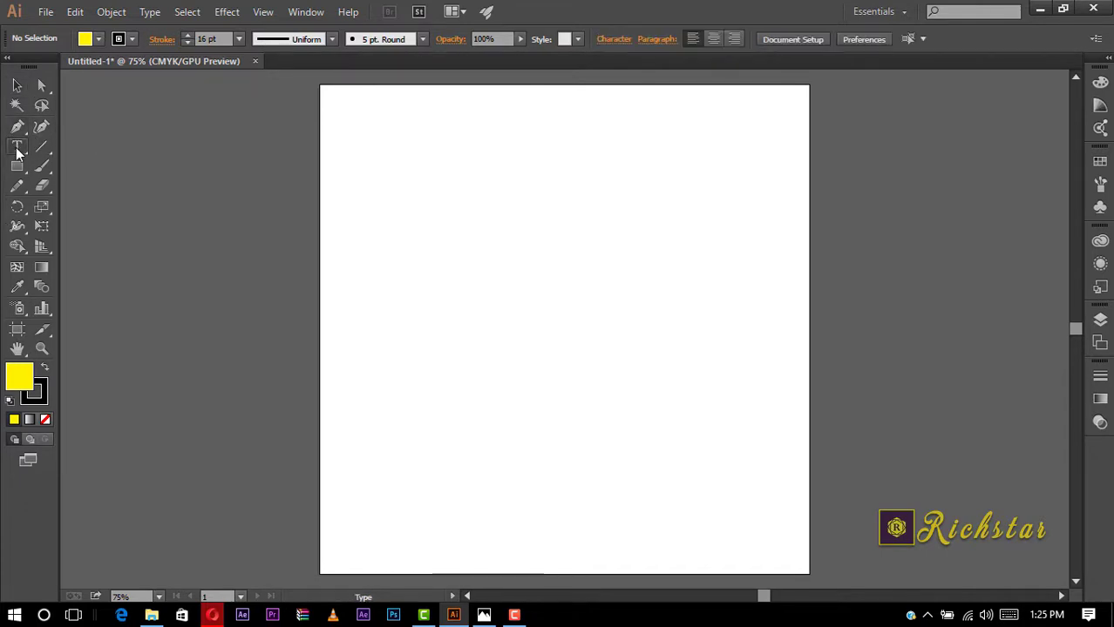
click(558, 237)
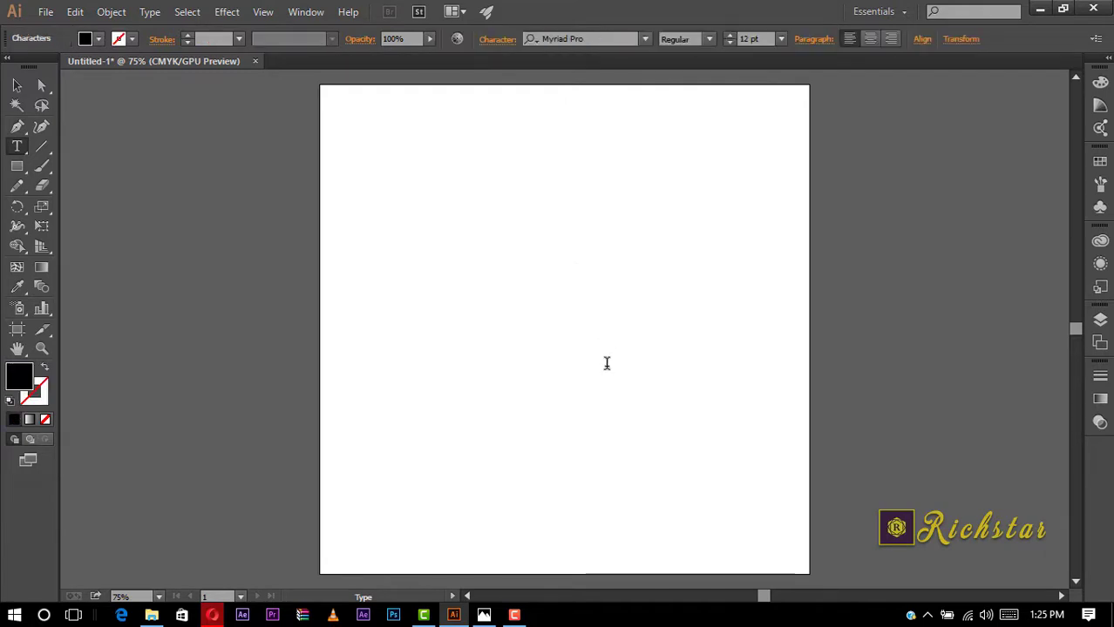
text(Wee)
key(BackSpace)
text(c)
key(BackSpace)
text(me)
key(Escape)
Set Welcome to 72 pt and move it to the artboard centre.
key(ctrl+a)
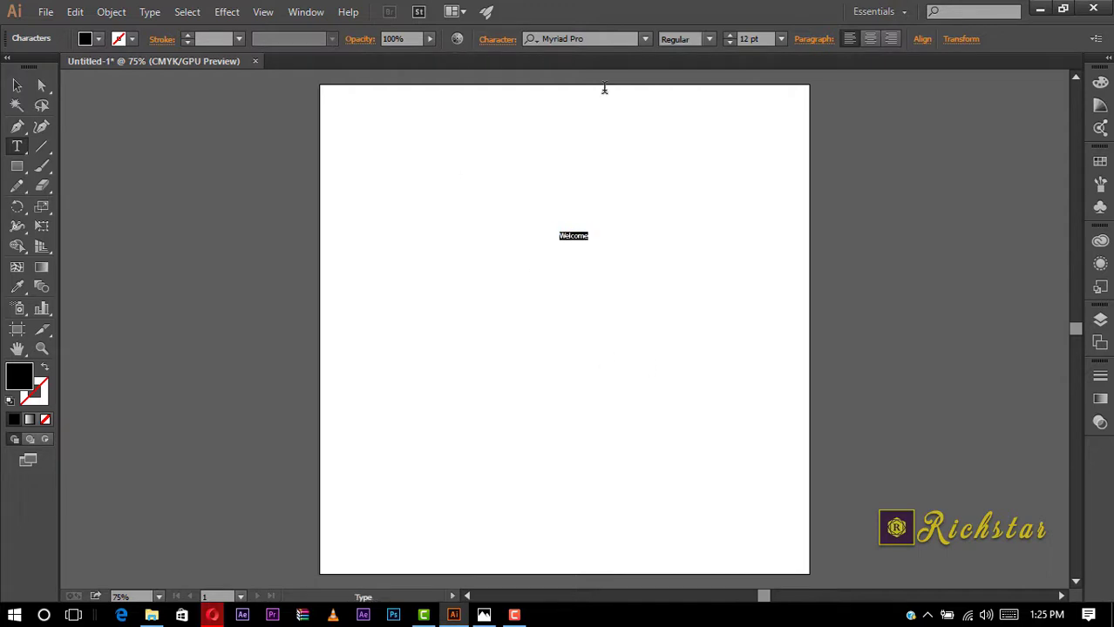
click(780, 39)
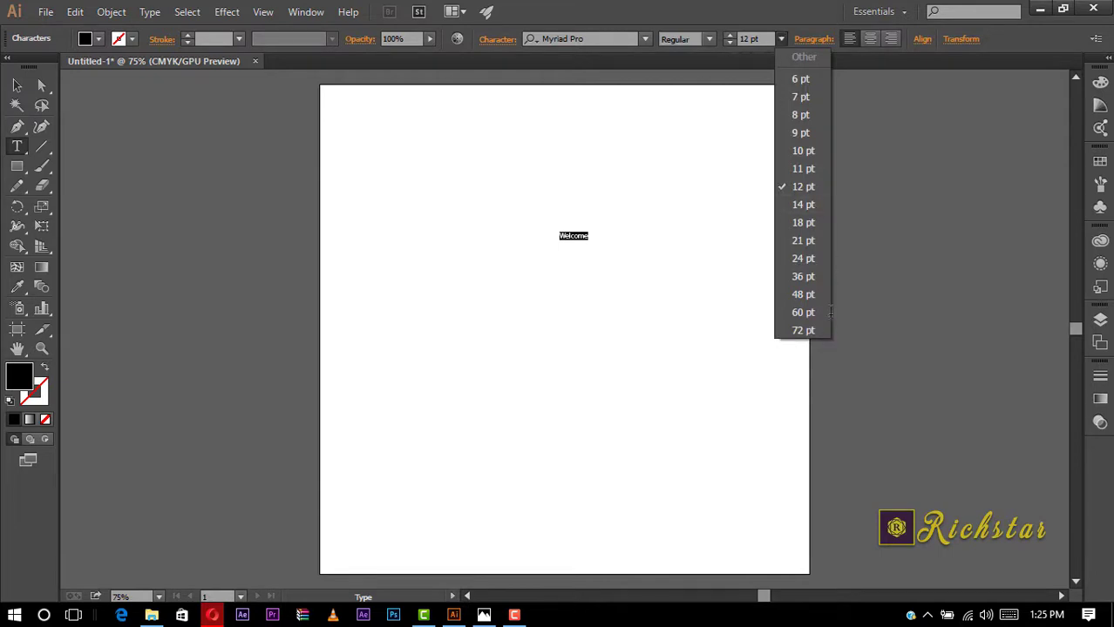
click(813, 338)
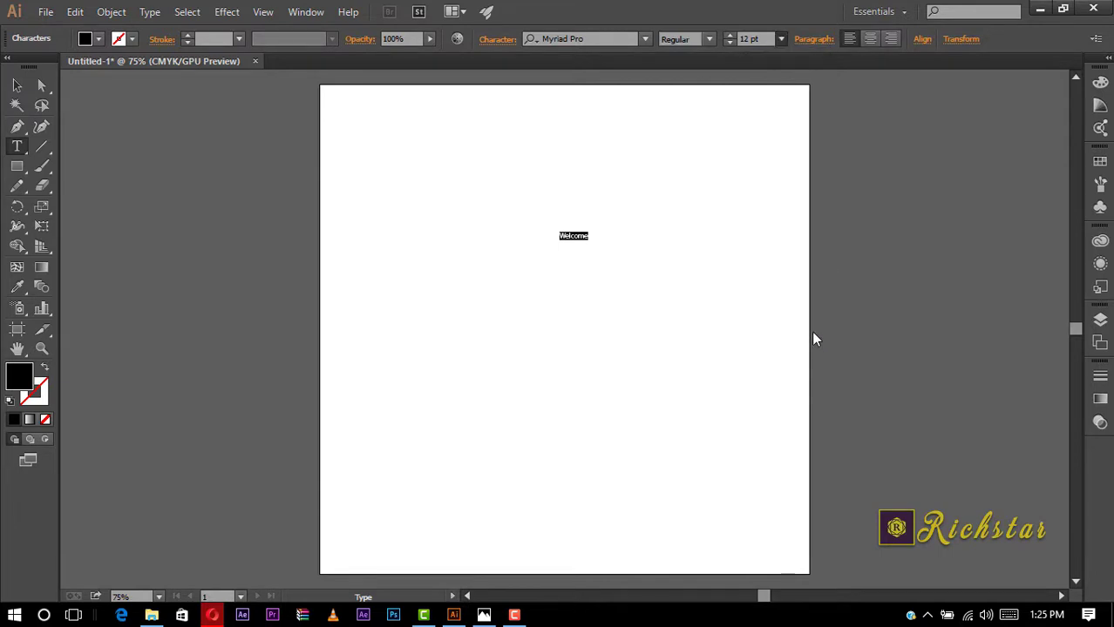
click(17, 85)
drag(640, 231, 563, 301)
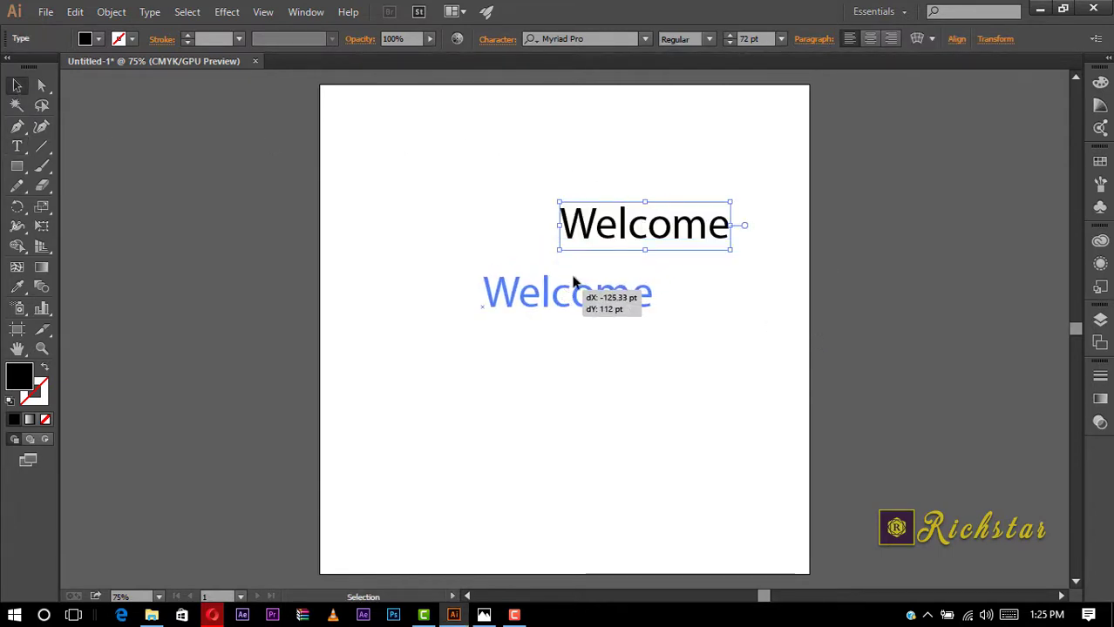
Change the Welcome font to the Marguerite script and reselect the text.
click(579, 38)
key(Up)
key(Up)
key(Up)
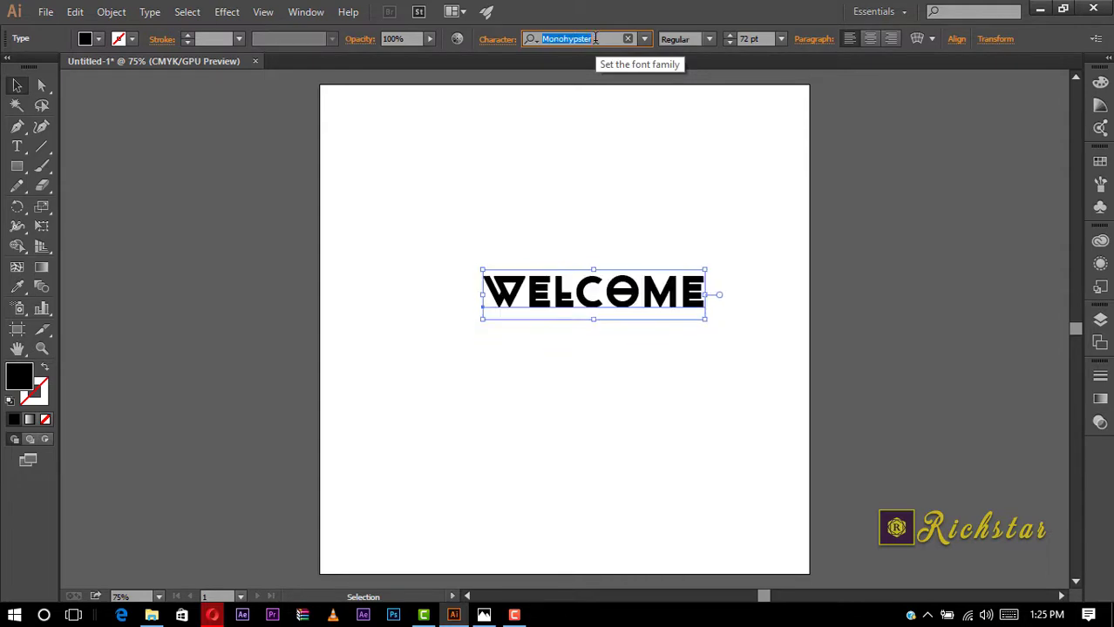
key(Up)
key(Up)
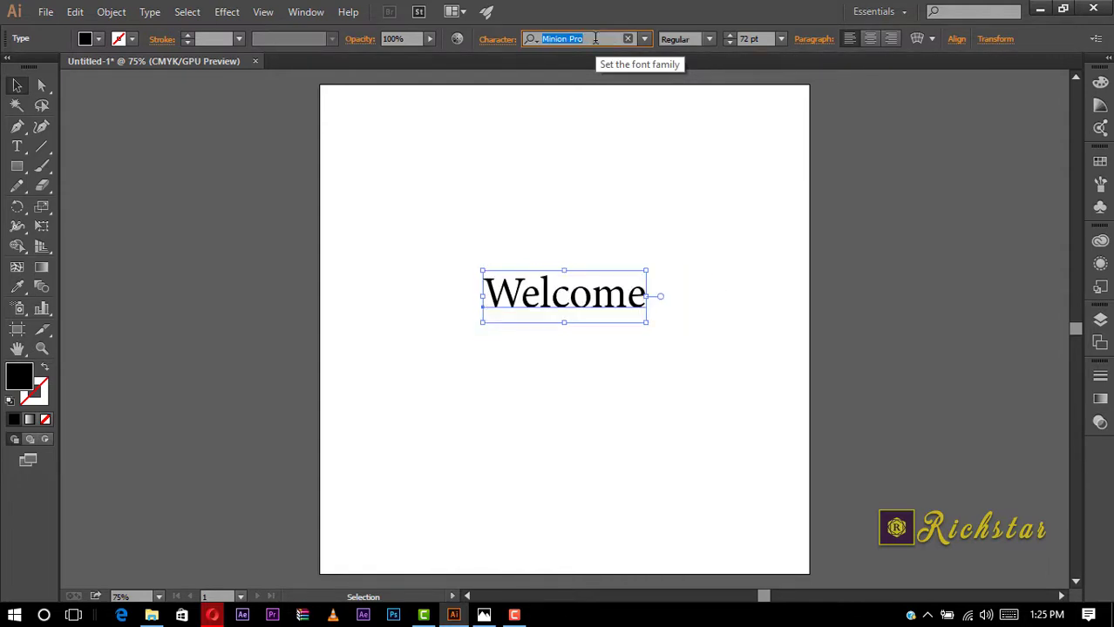
key(Up)
key(Up)
key(Up)
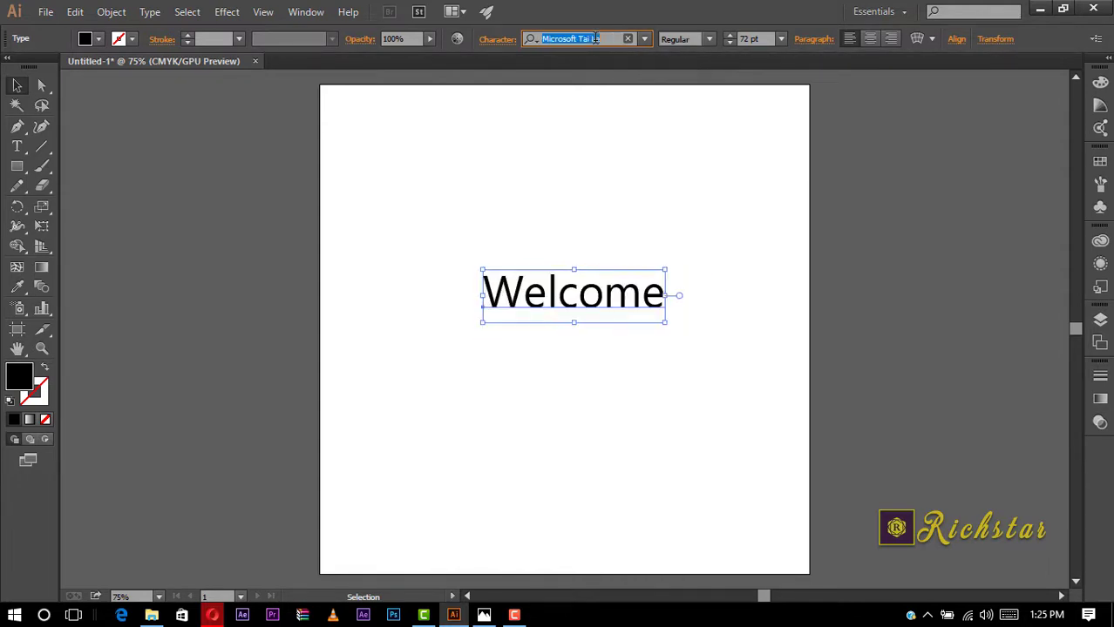
key(Up)
key(Up)
key(Up)
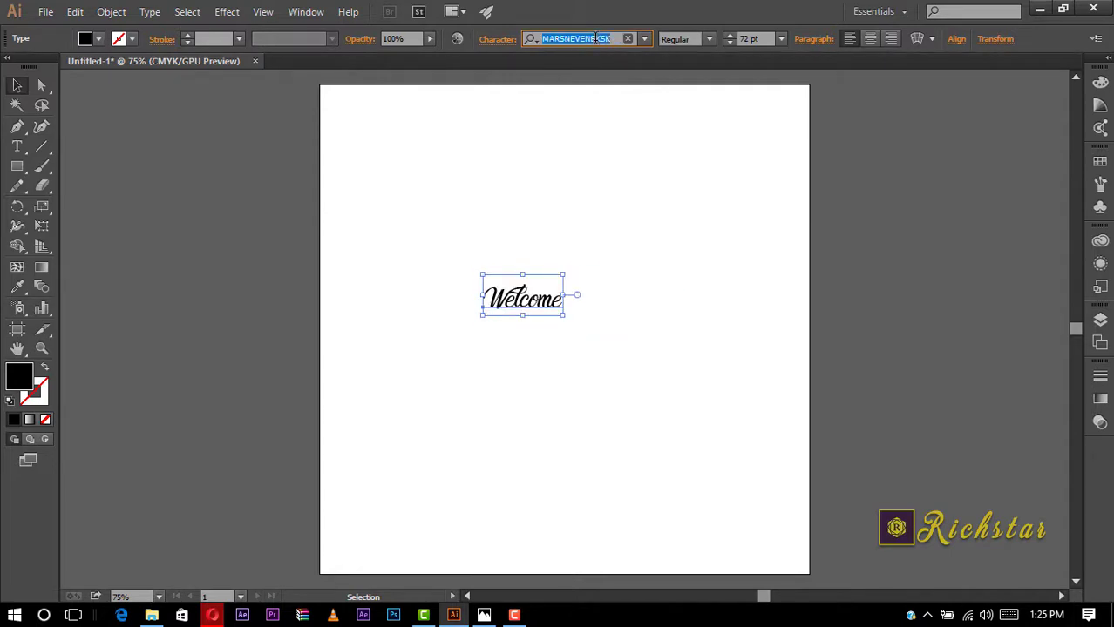
key(Up)
key(Up)
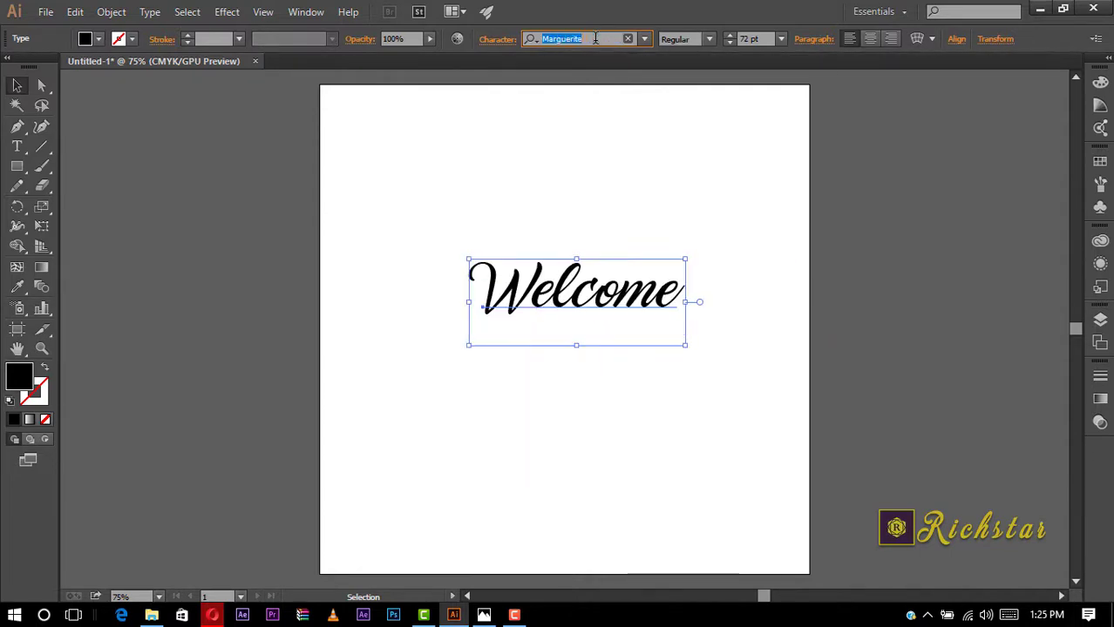
click(671, 180)
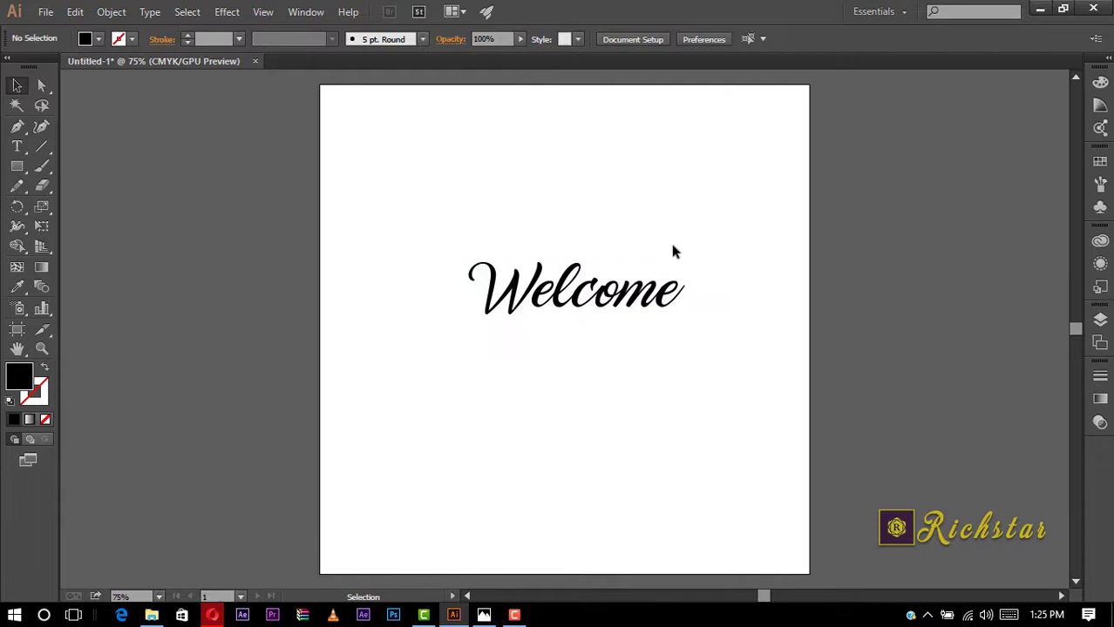
click(667, 300)
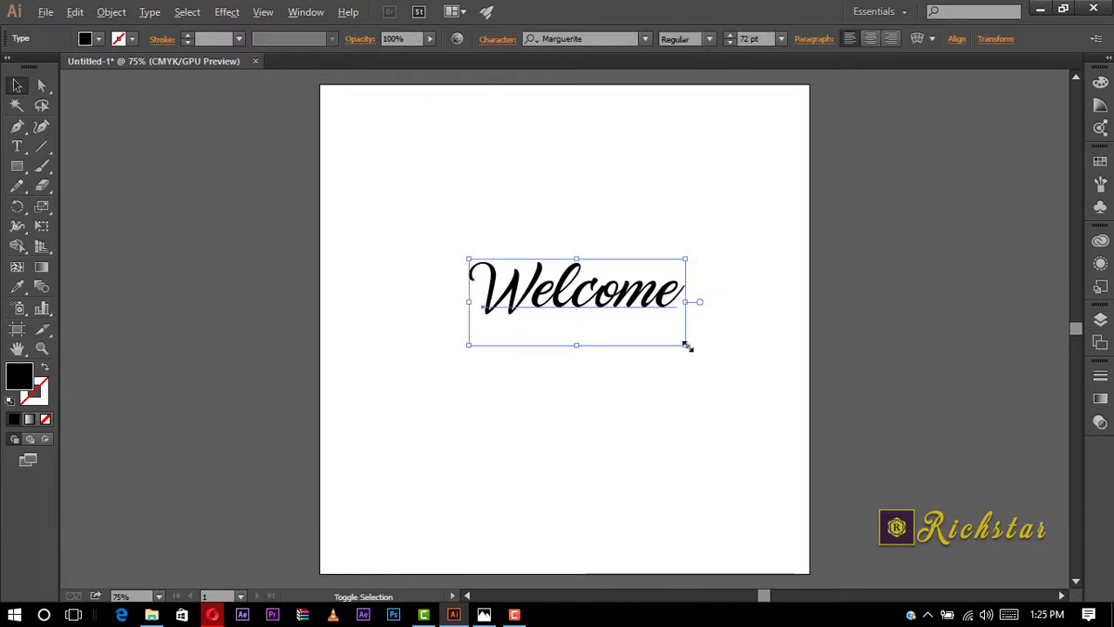
Enlarge Welcome to about 110 pt and fill it with cyan.
drag(686, 347, 743, 422)
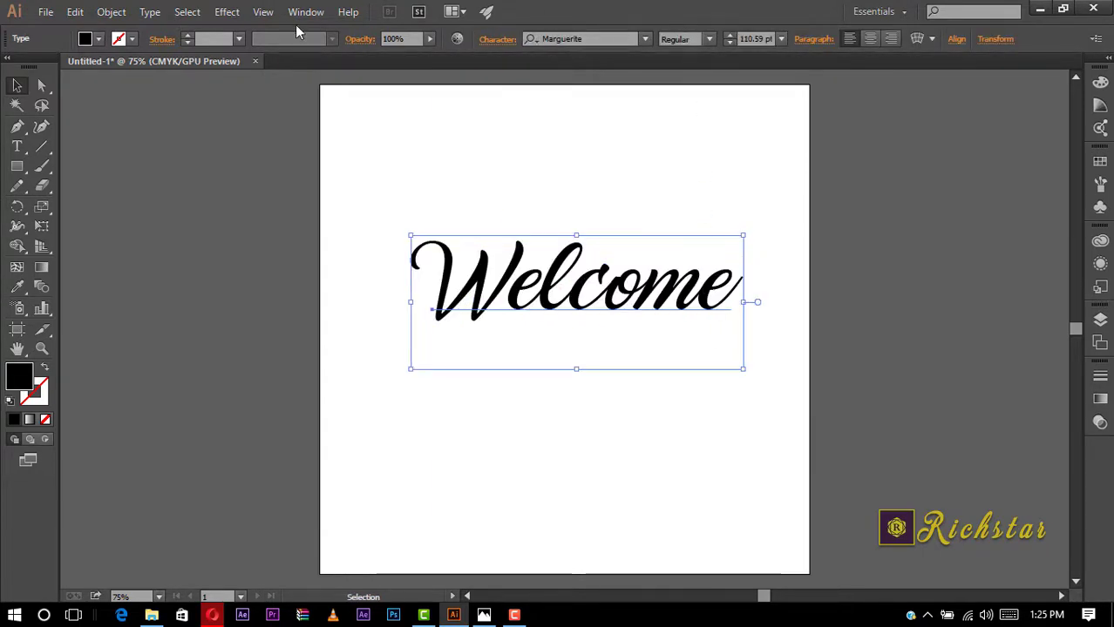
click(97, 39)
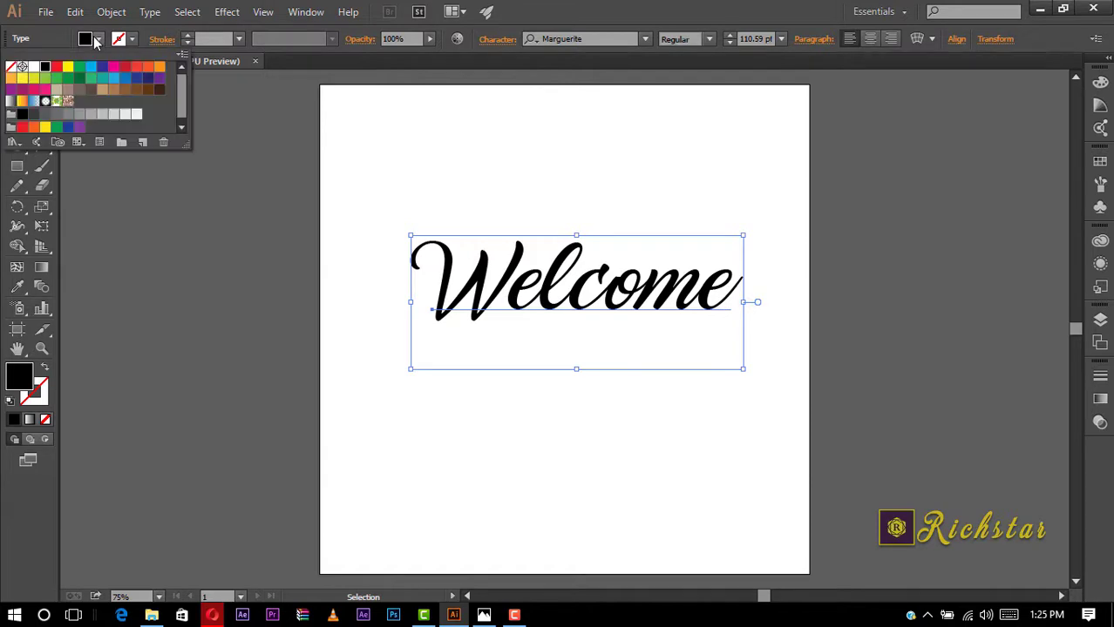
click(90, 67)
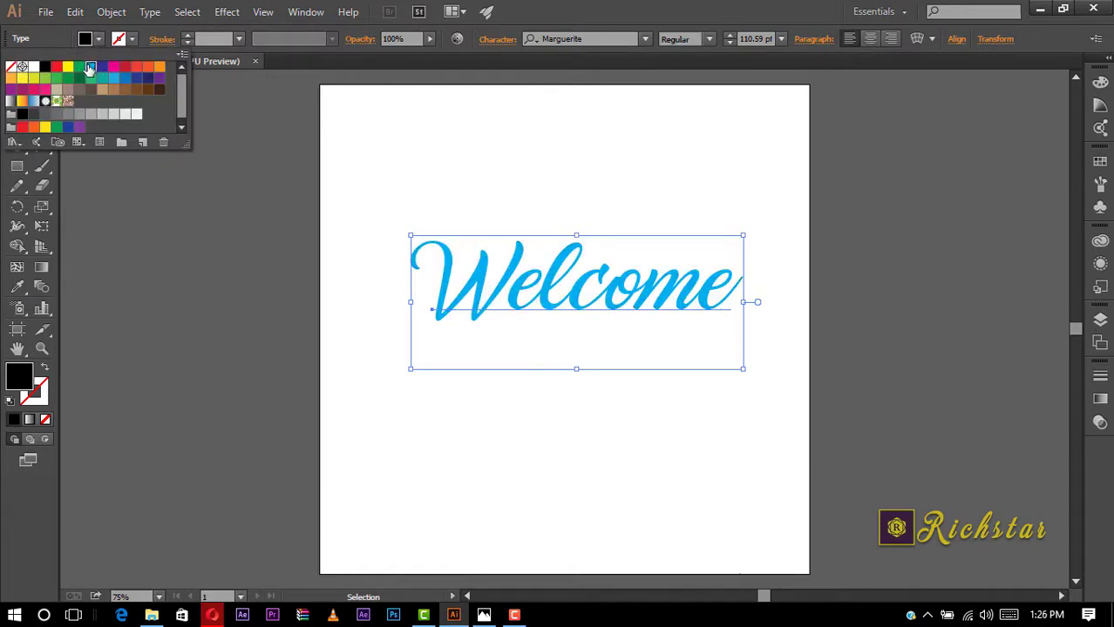
key(Escape)
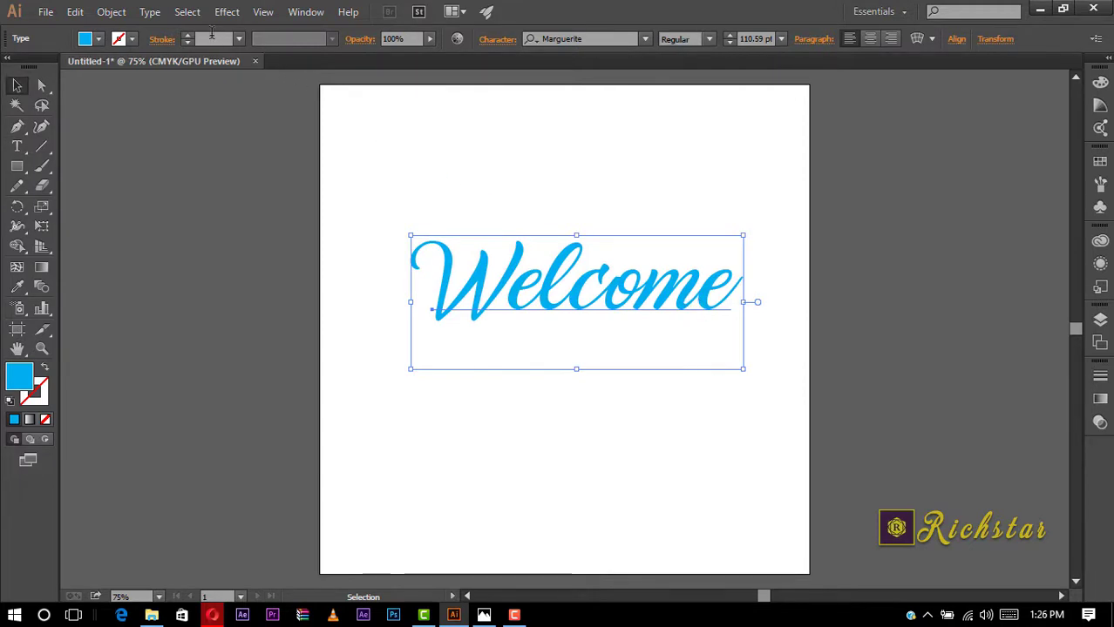
Give the Welcome text a 7 pt black outline.
click(185, 35)
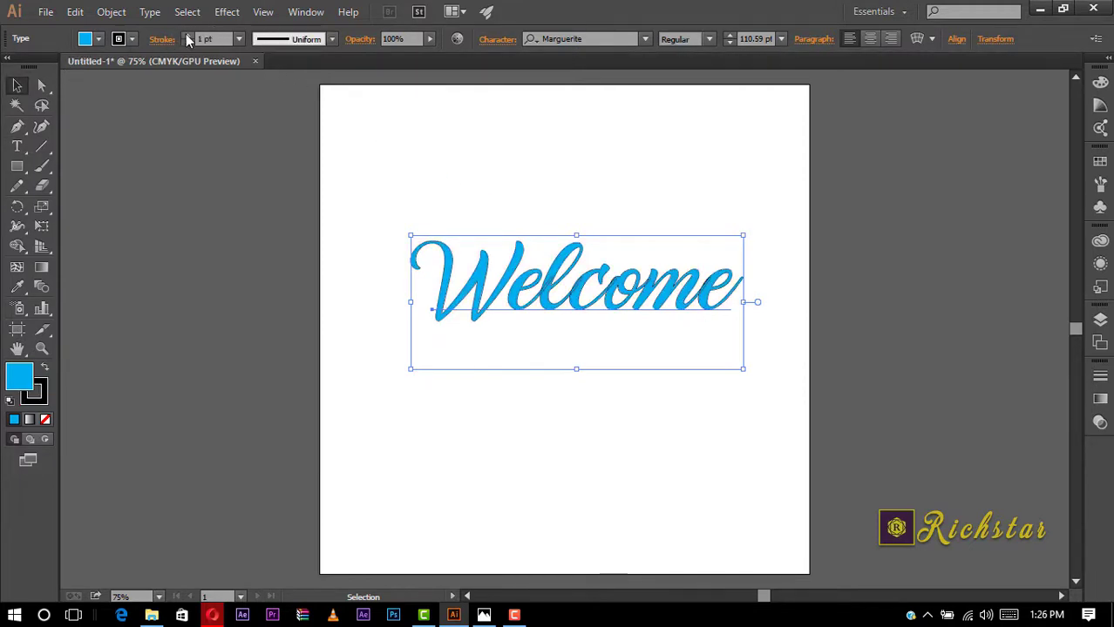
click(186, 35)
click(185, 35)
click(185, 35)
click(184, 35)
click(184, 35)
click(185, 34)
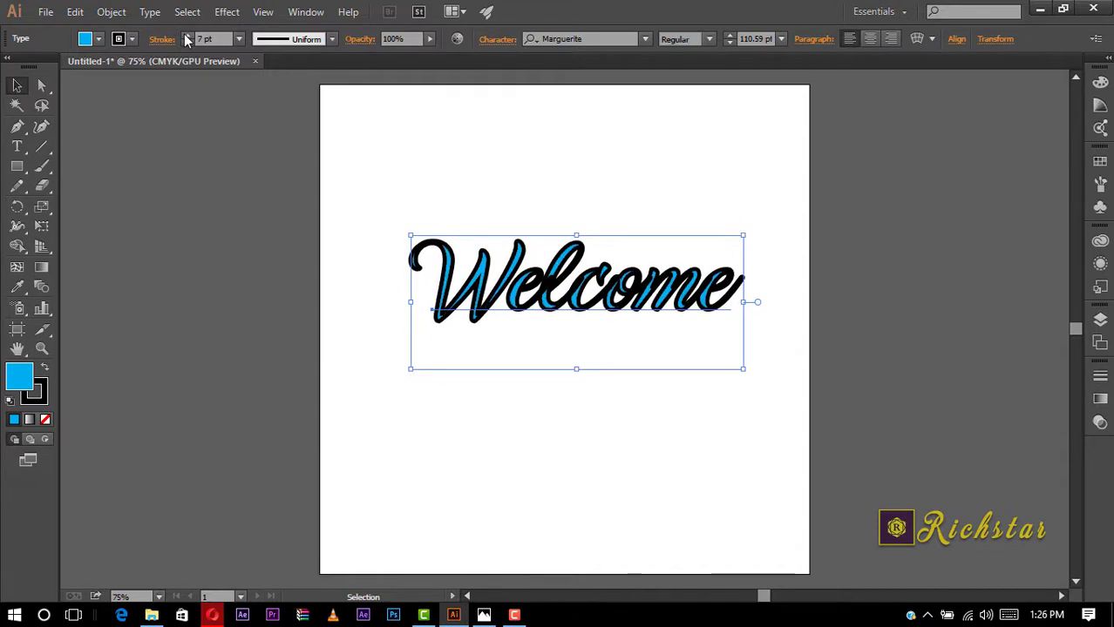
click(465, 146)
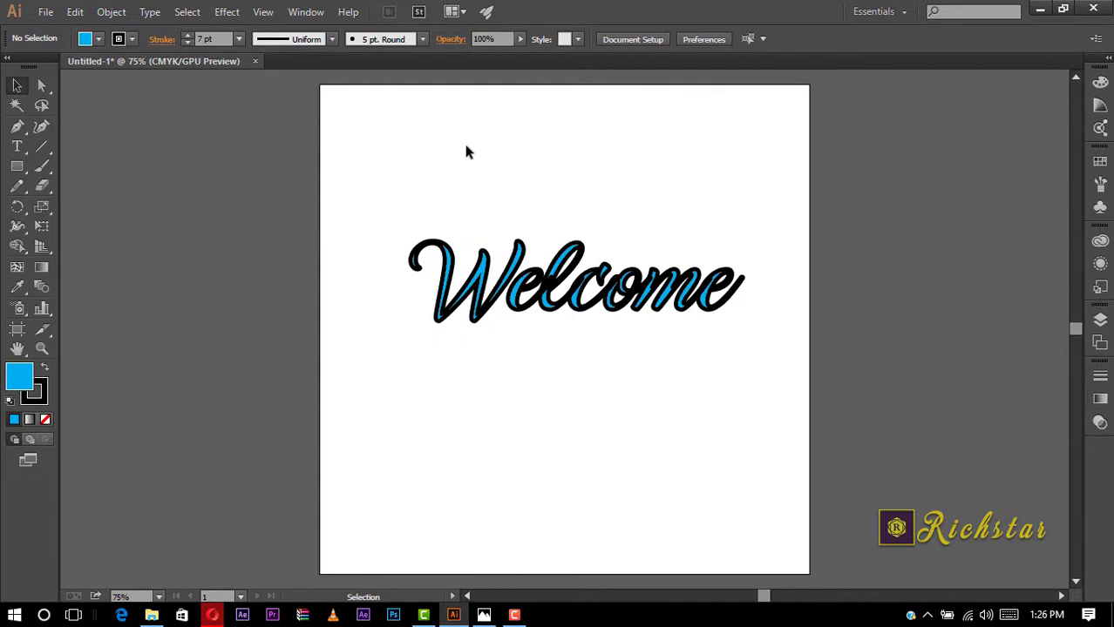
click(531, 288)
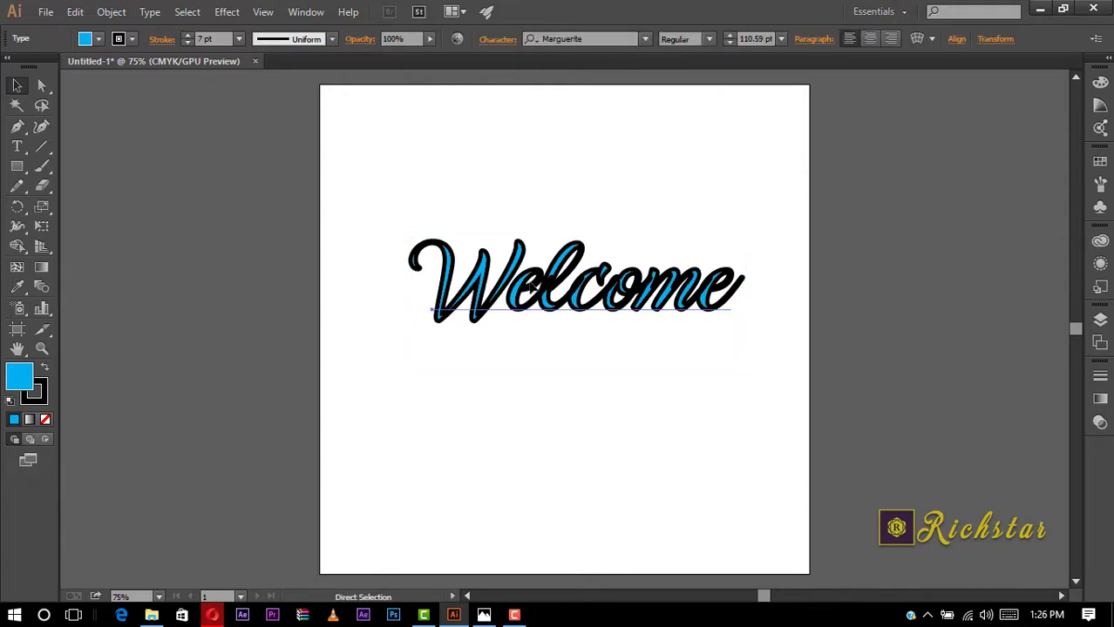
Duplicate Welcome below the original and remove the copy's outline.
drag(531, 287, 518, 437)
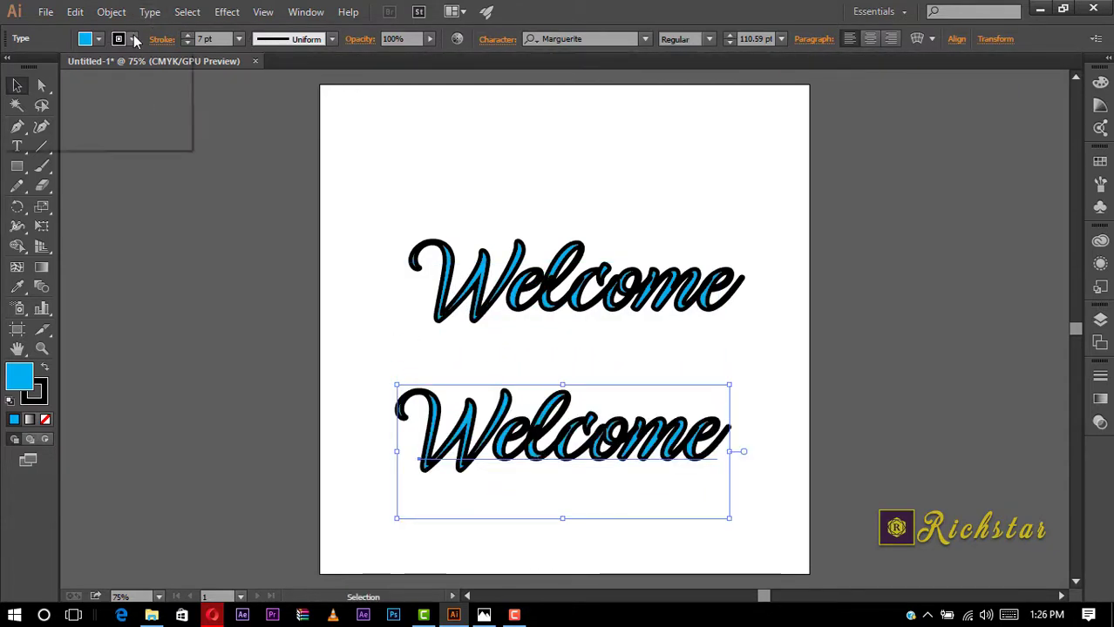
click(119, 38)
click(10, 67)
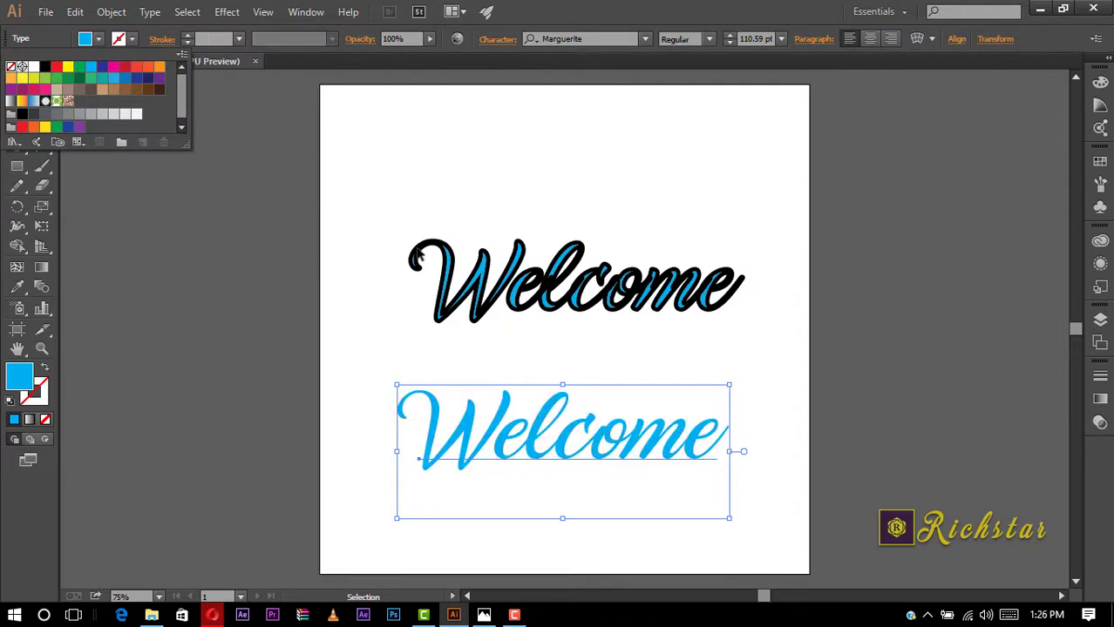
Set the original's outline to 10 pt, move the blue copy over it, and select both.
click(495, 305)
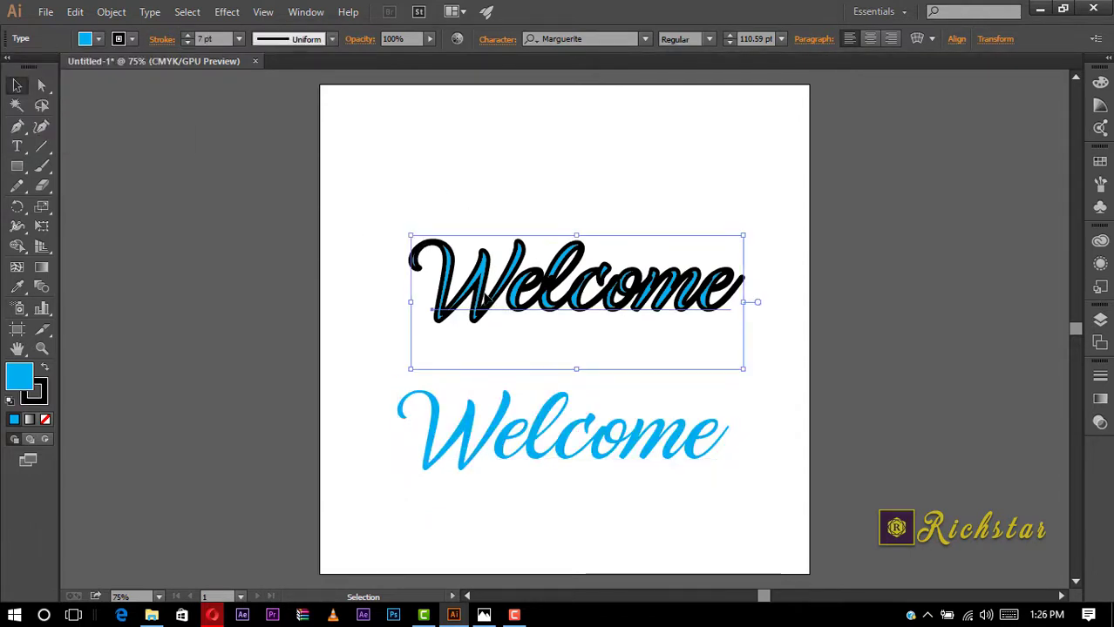
click(239, 38)
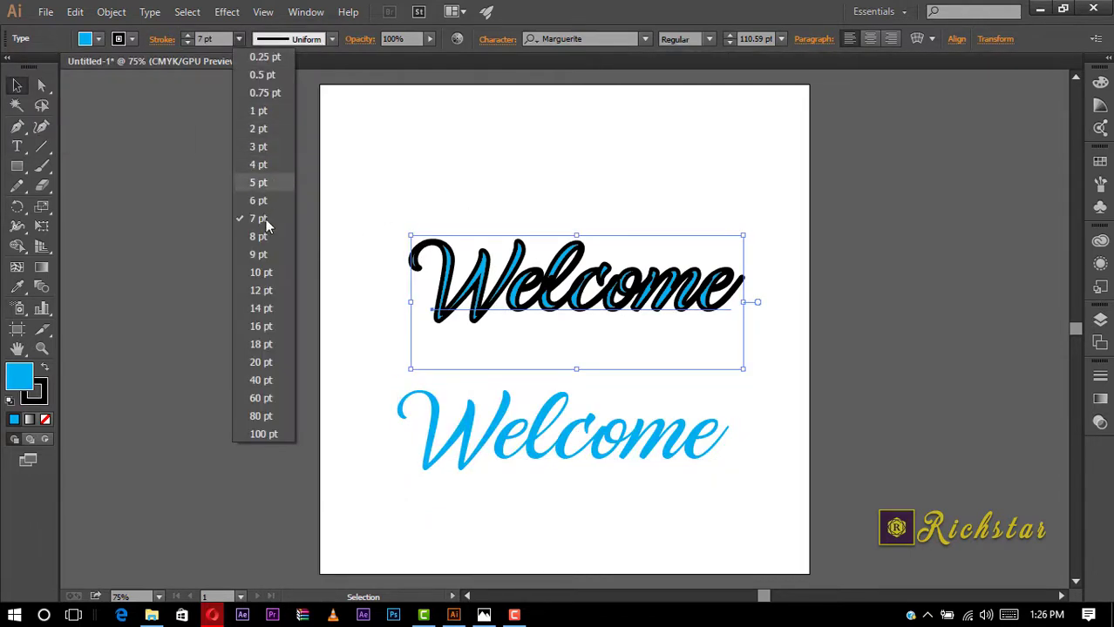
click(257, 273)
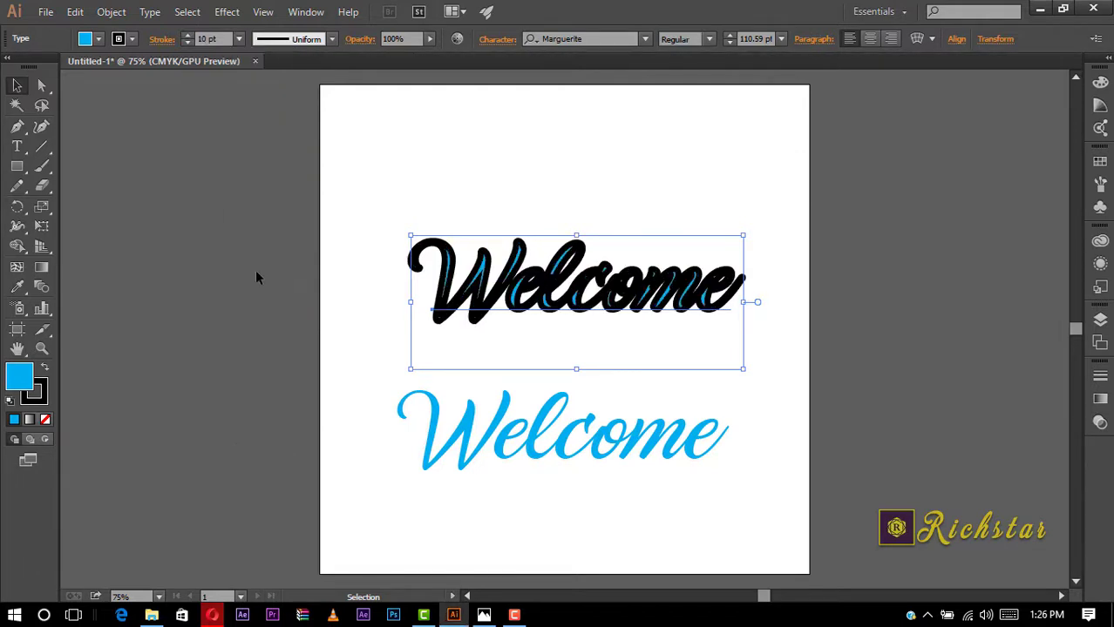
drag(596, 447, 601, 293)
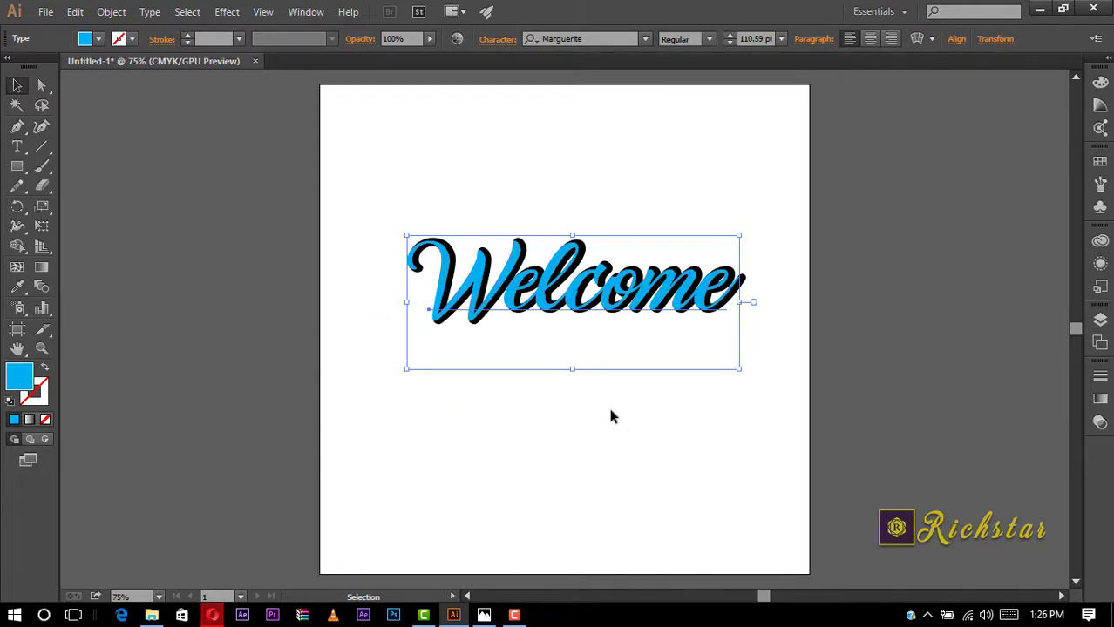
click(610, 413)
drag(686, 448, 419, 153)
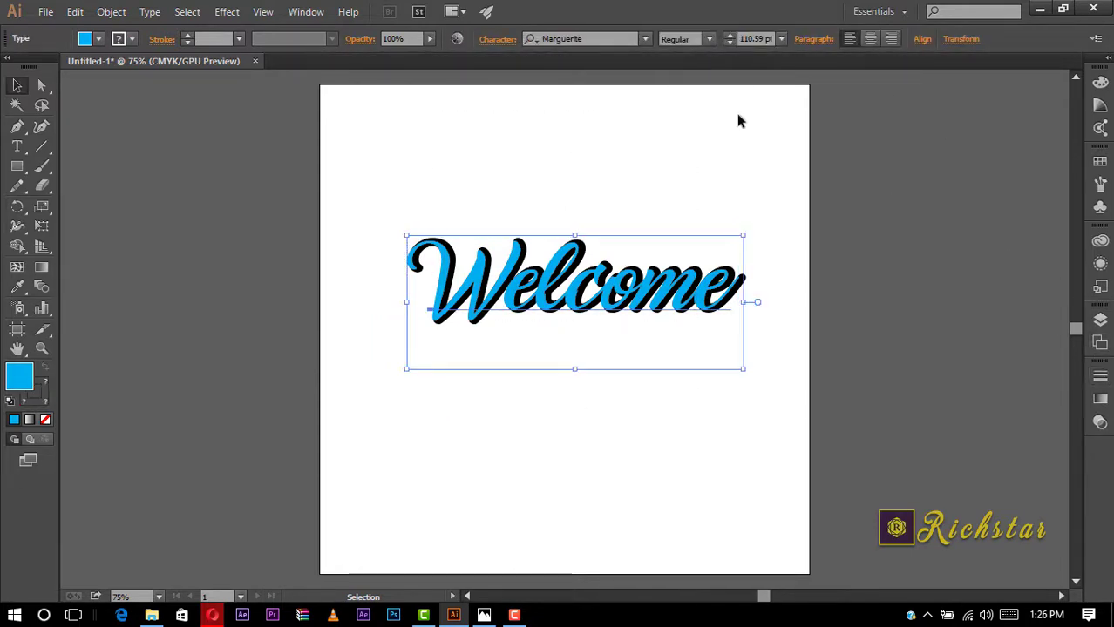
Horizontally centre the two Welcome texts with the Align panel, then reselect them.
click(303, 12)
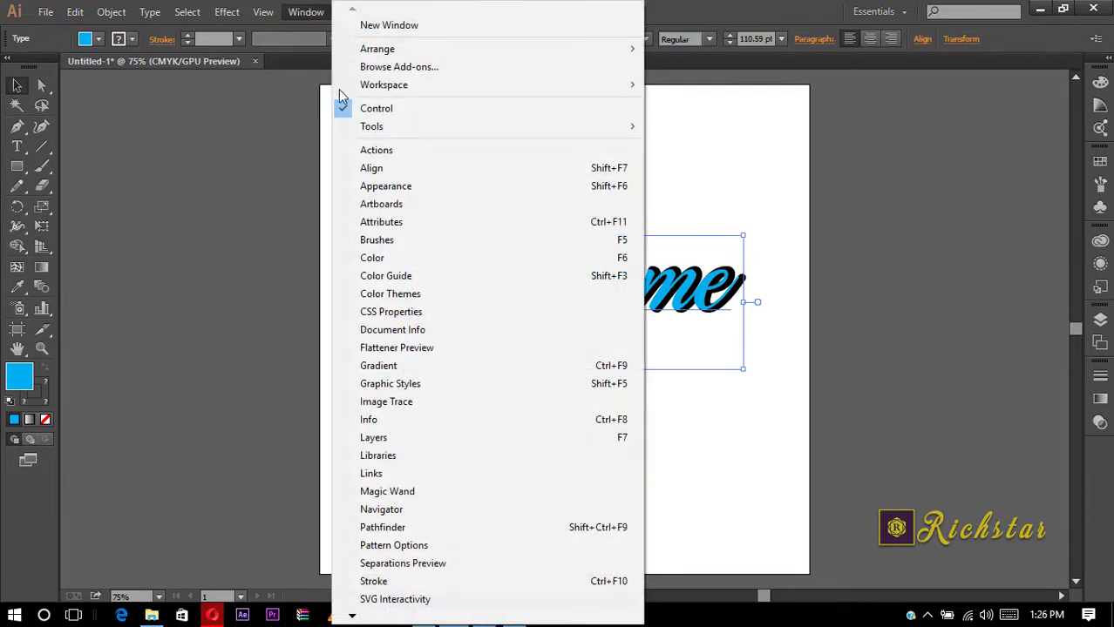
click(375, 169)
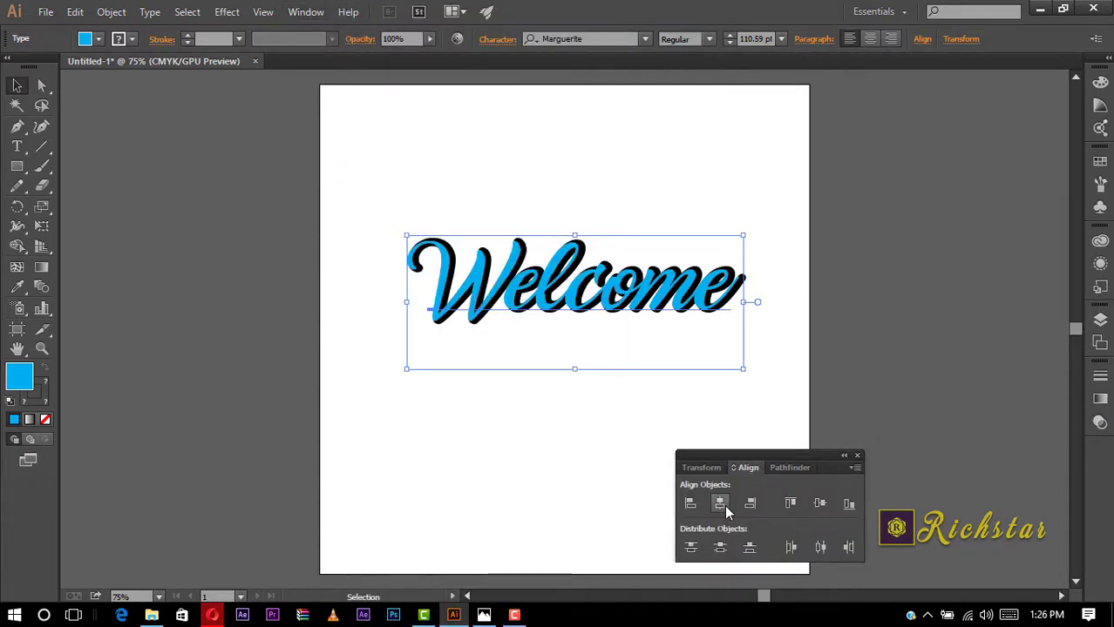
click(720, 504)
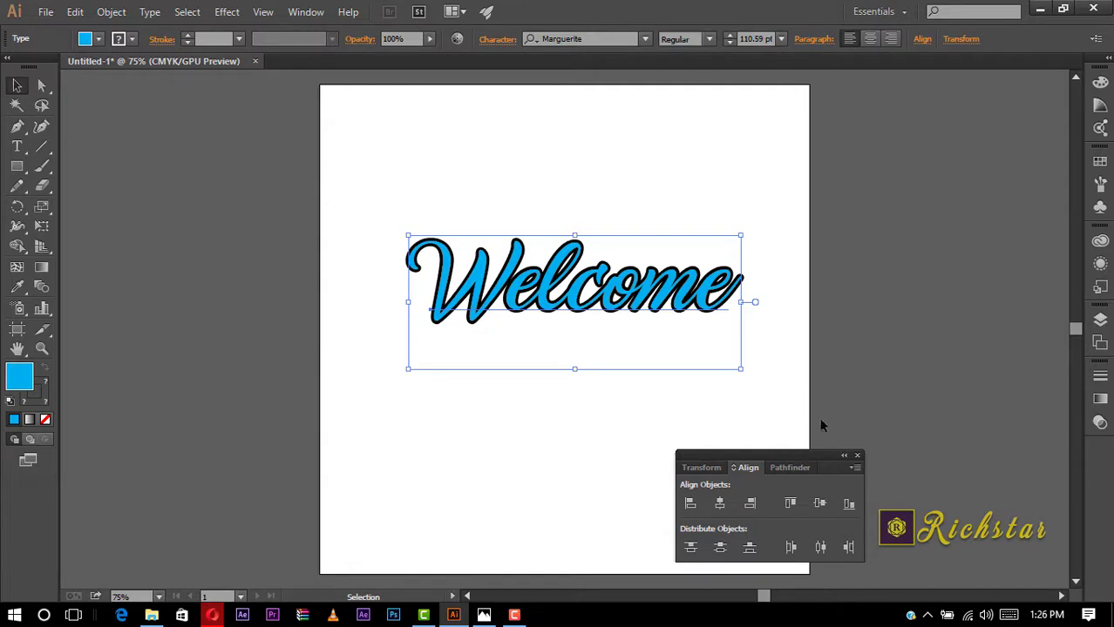
click(801, 375)
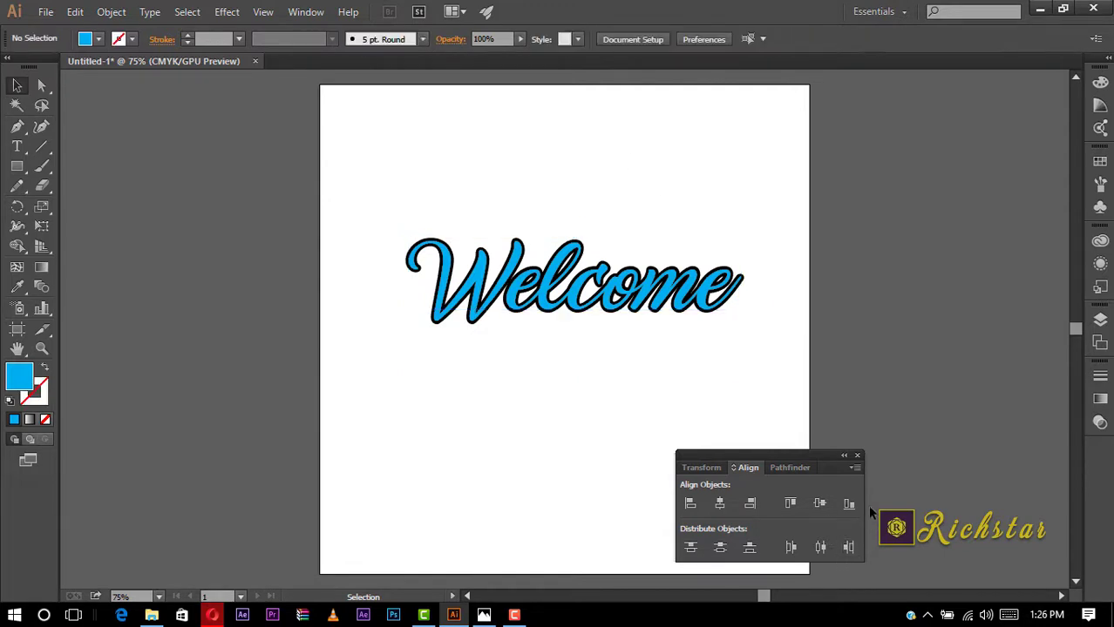
click(857, 455)
mouse_move(765, 212)
mouse_down()
mouse_move(478, 427)
mouse_move(343, 505)
mouse_up()
Delete the Welcome text and choose the selfie photo from Documents to place.
key(Delete)
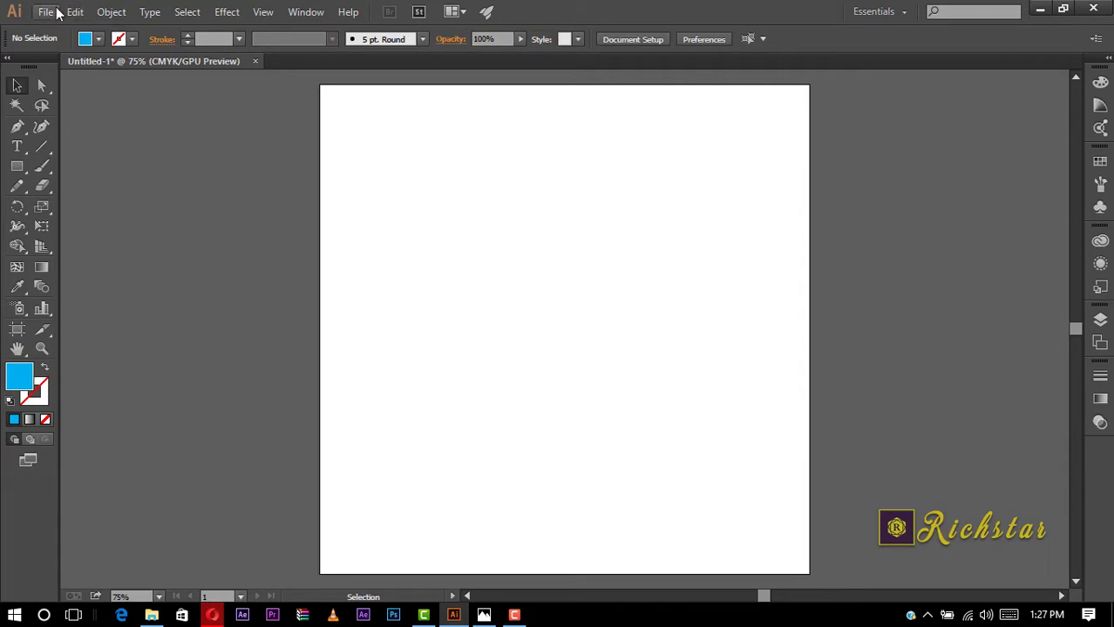
click(46, 12)
click(149, 294)
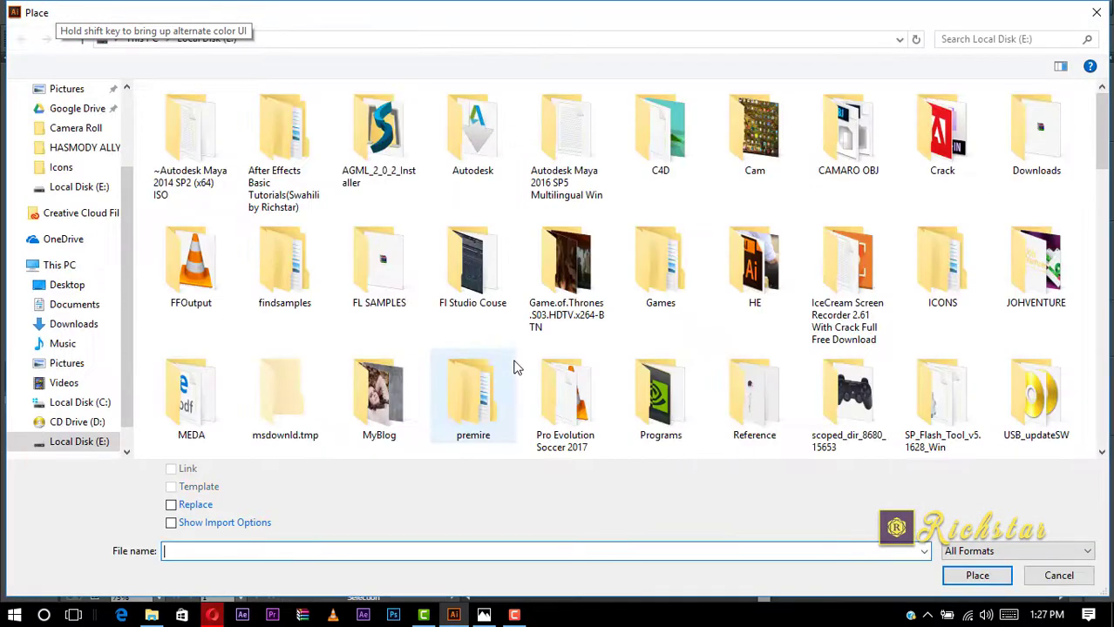
scroll(514, 366, down, 3)
scroll(514, 366, down, 3)
scroll(514, 362, down, 4)
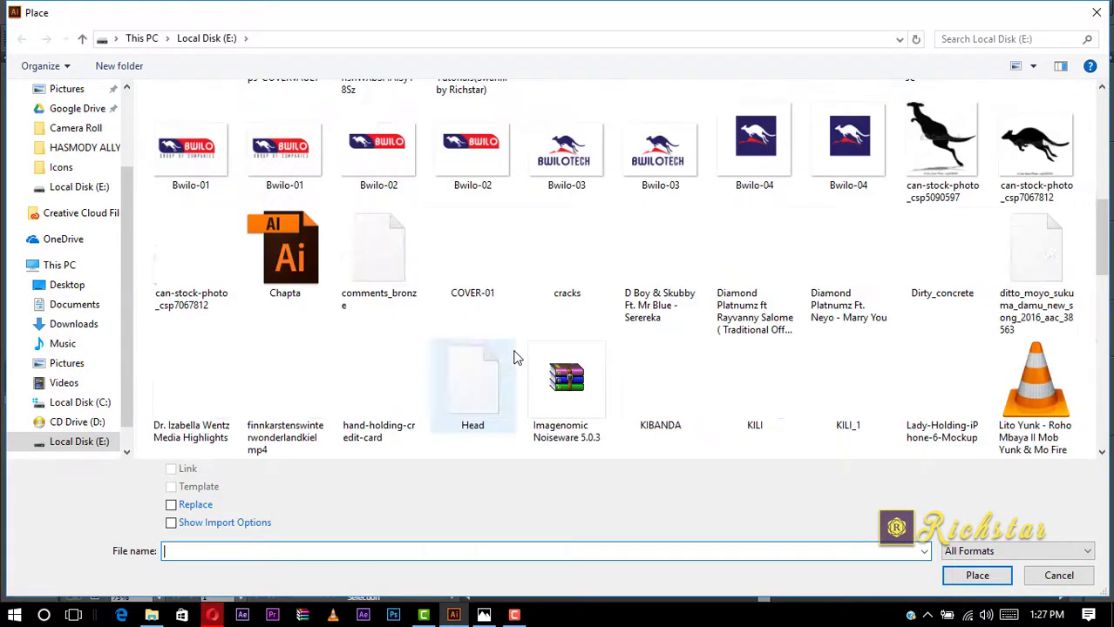
scroll(514, 357, down, 3)
scroll(514, 357, down, 3)
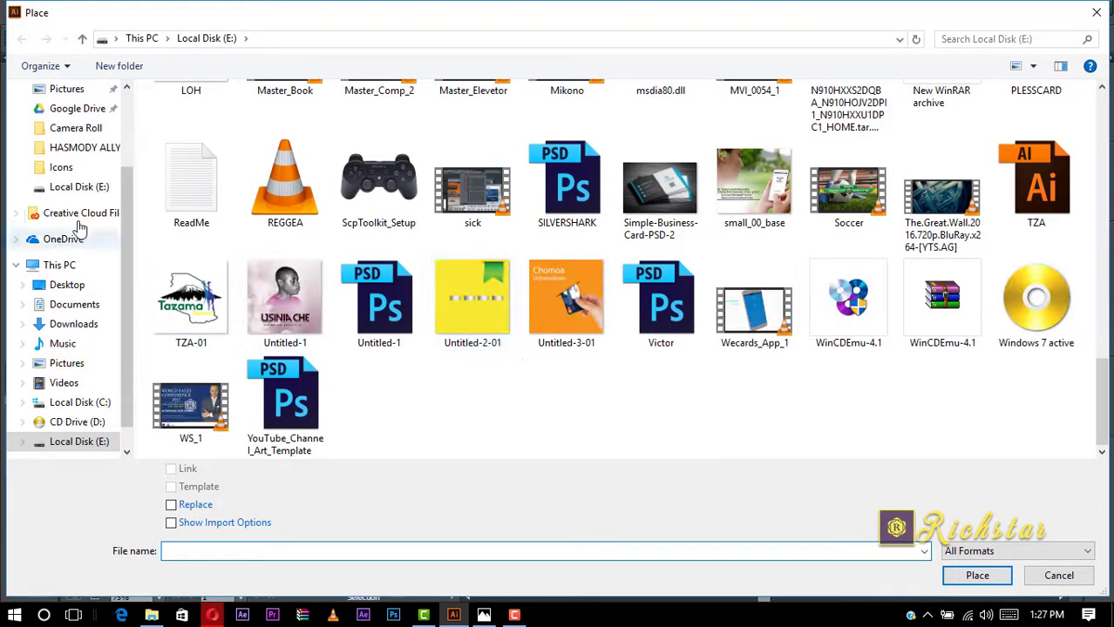
click(74, 304)
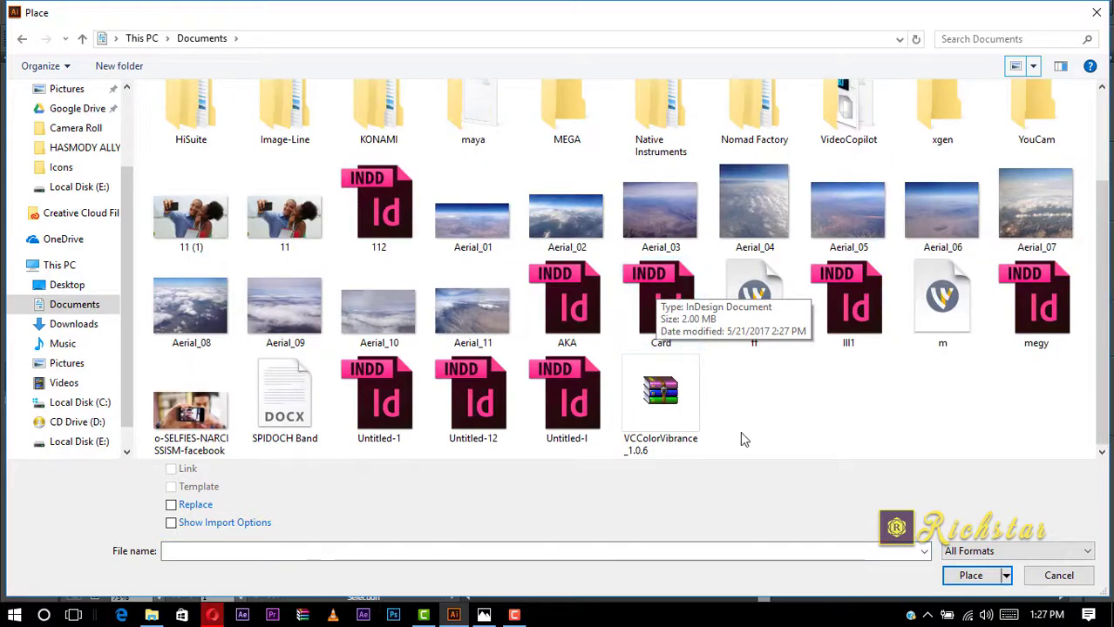
scroll(740, 432, up, 2)
scroll(739, 440, down, 2)
double_click(182, 409)
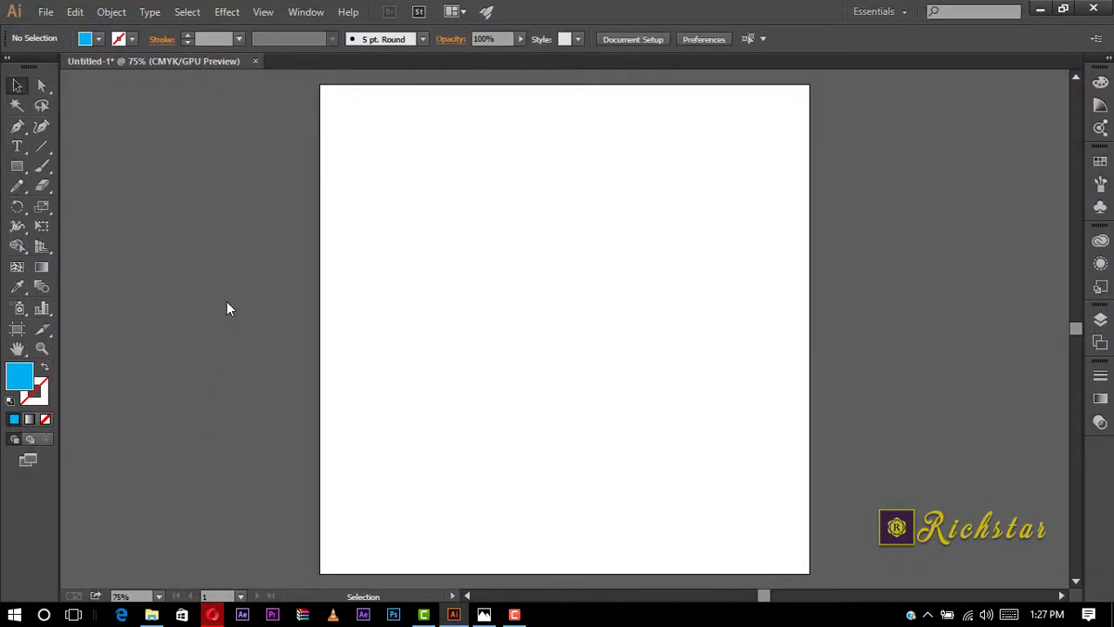
Place the selfie photo and scale it to about 1286.667 × 643.333 pt, overflowing the artboard.
mouse_move(113, 76)
mouse_down()
mouse_move(772, 589)
mouse_move(785, 533)
mouse_up()
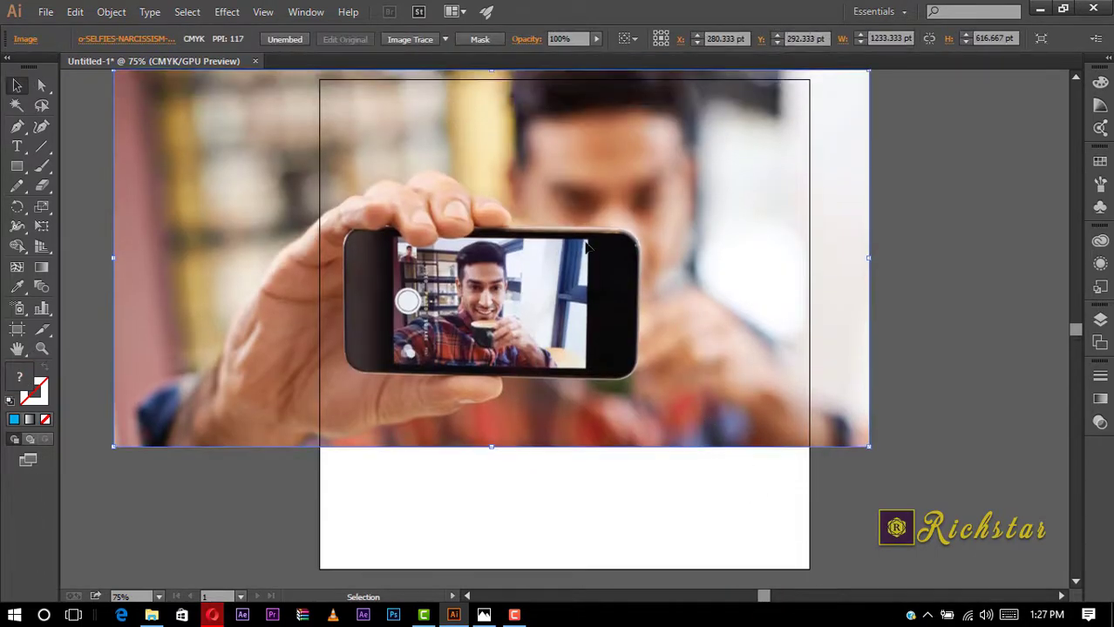
drag(585, 247, 595, 287)
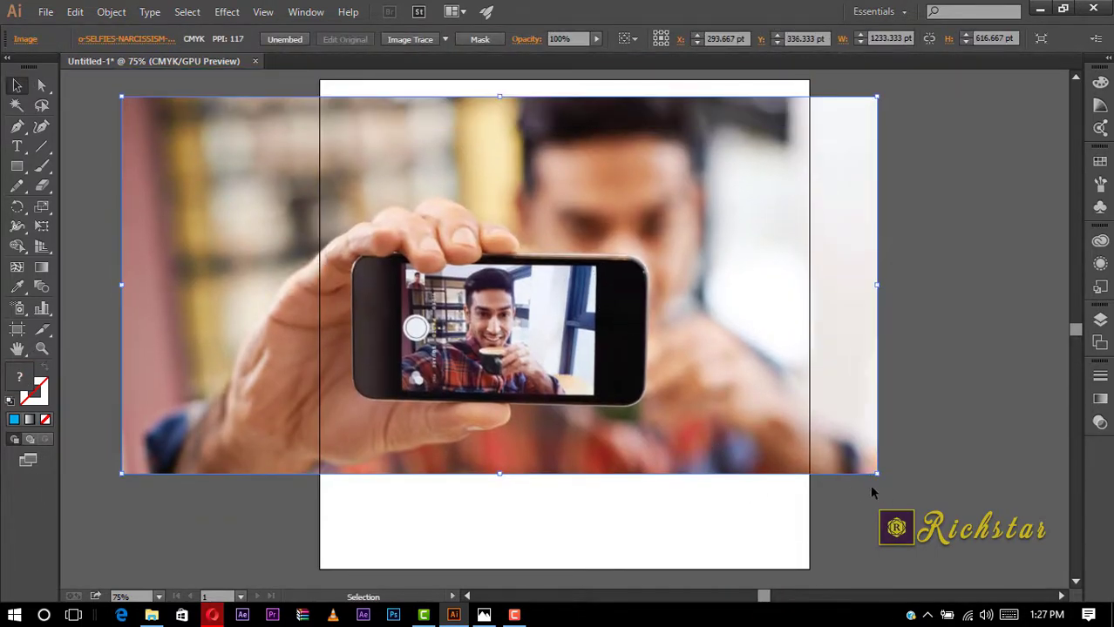
drag(878, 474, 967, 551)
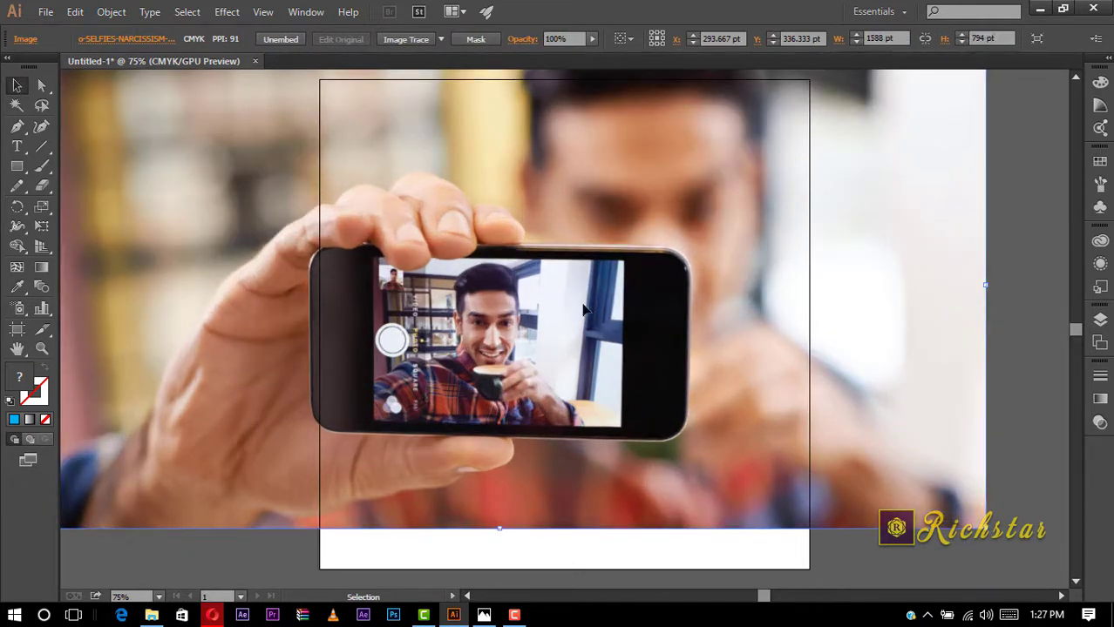
drag(583, 309, 597, 348)
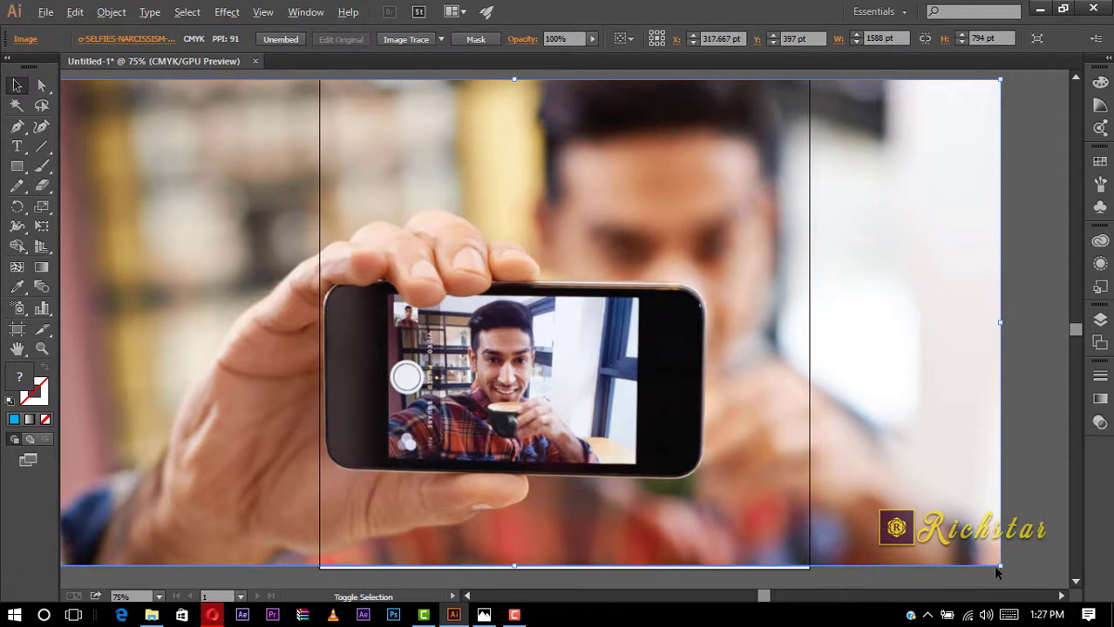
drag(1000, 566, 908, 520)
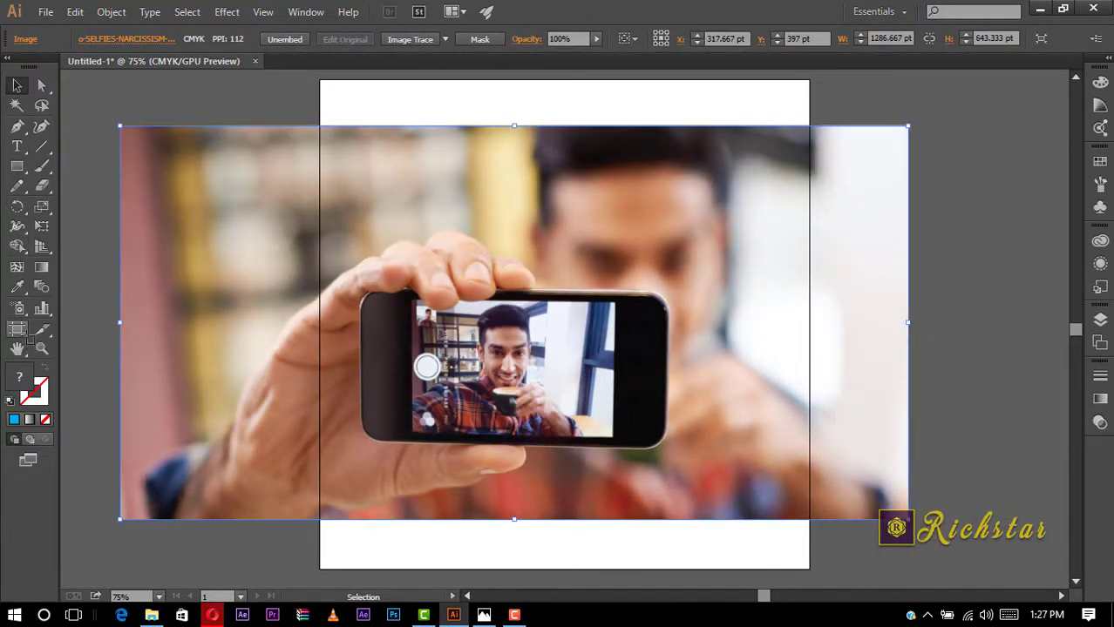
click(19, 331)
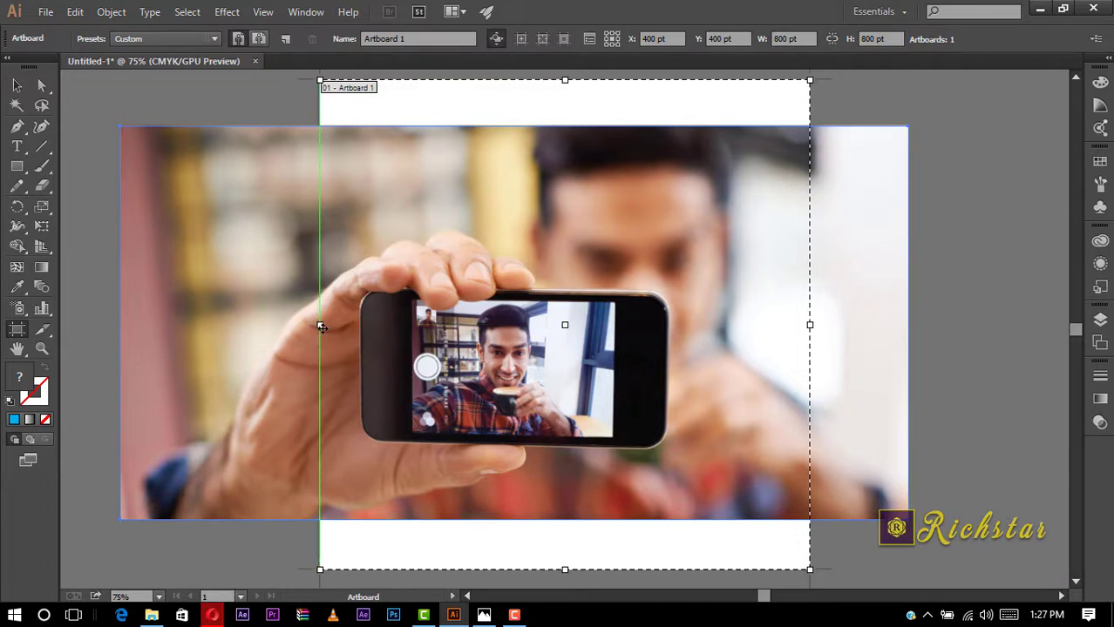
Drag the artboard's bottom and top edges to resize it to 965.67 × 713.33 pt.
drag(319, 327, 215, 335)
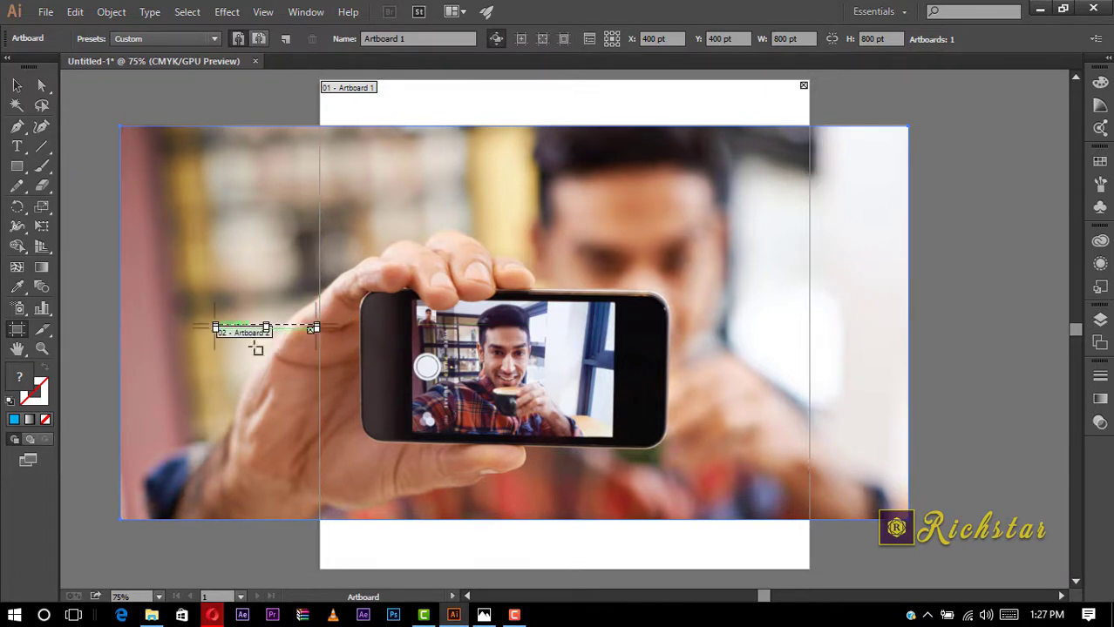
mouse_move(257, 349)
mouse_down()
mouse_move(320, 326)
mouse_move(218, 327)
mouse_up()
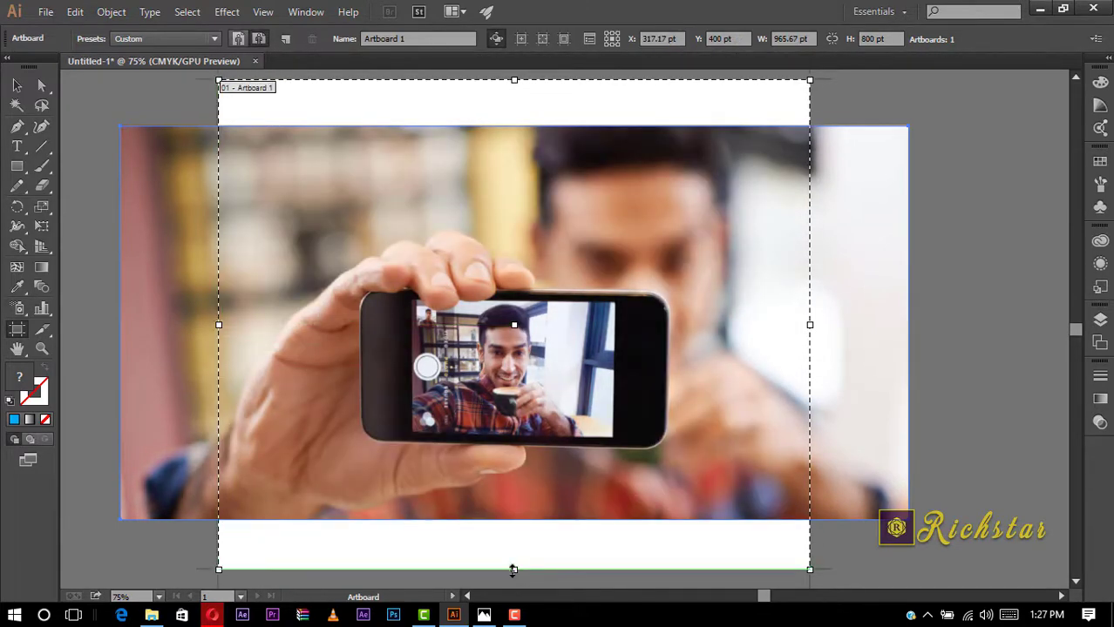
drag(513, 570, 514, 520)
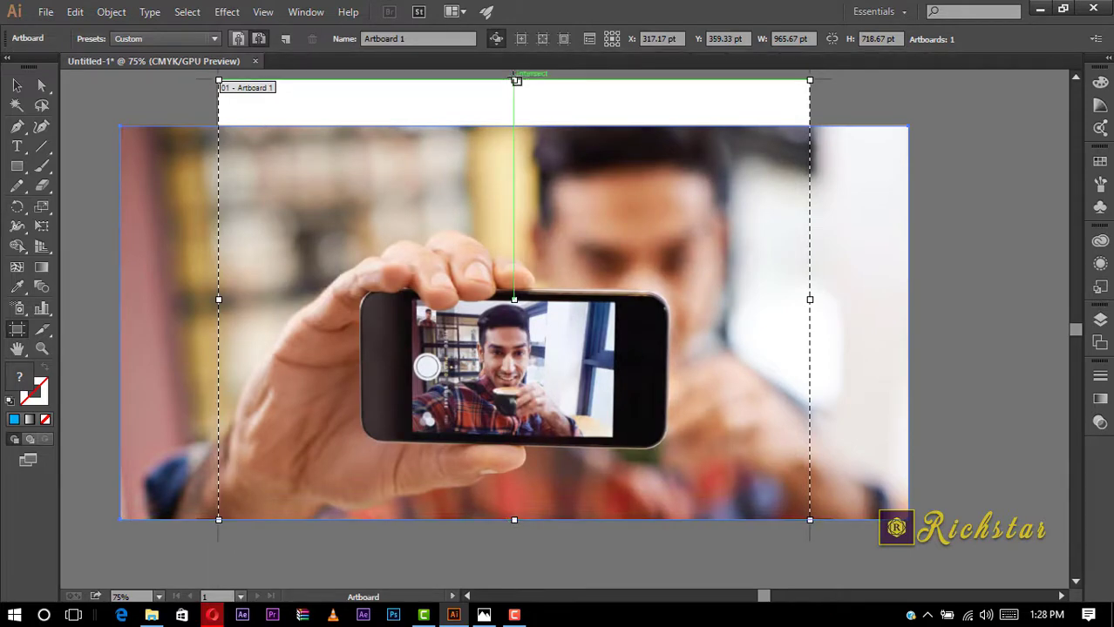
drag(516, 80, 518, 126)
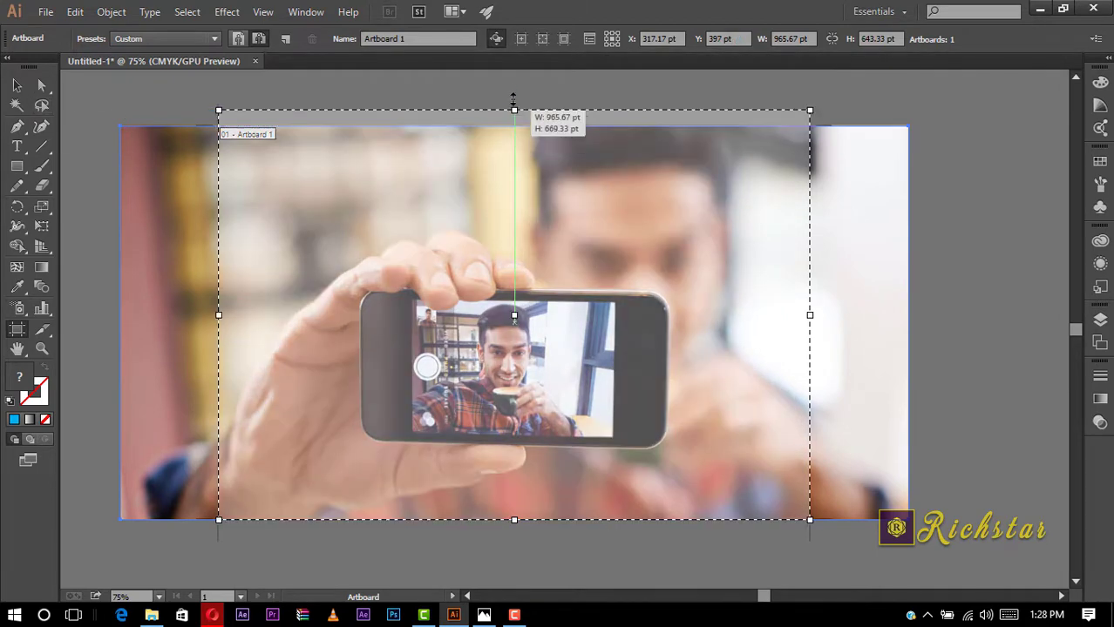
drag(518, 128, 516, 85)
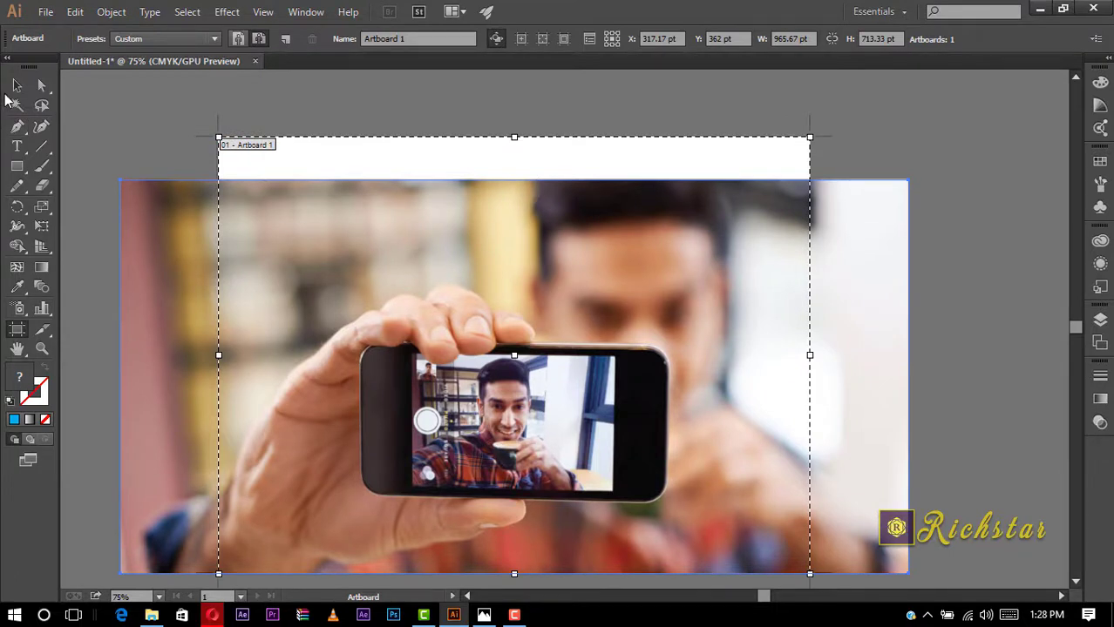
Scale the selfie photo proportionally to about 1441 × 721 pt and align it to the artboard top.
click(17, 86)
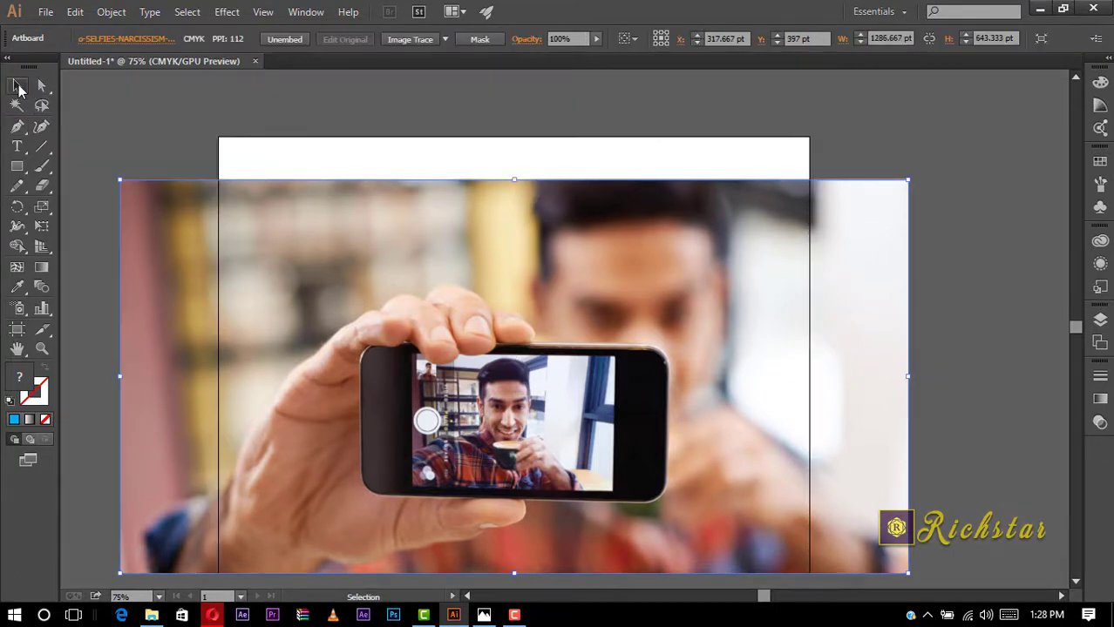
click(962, 290)
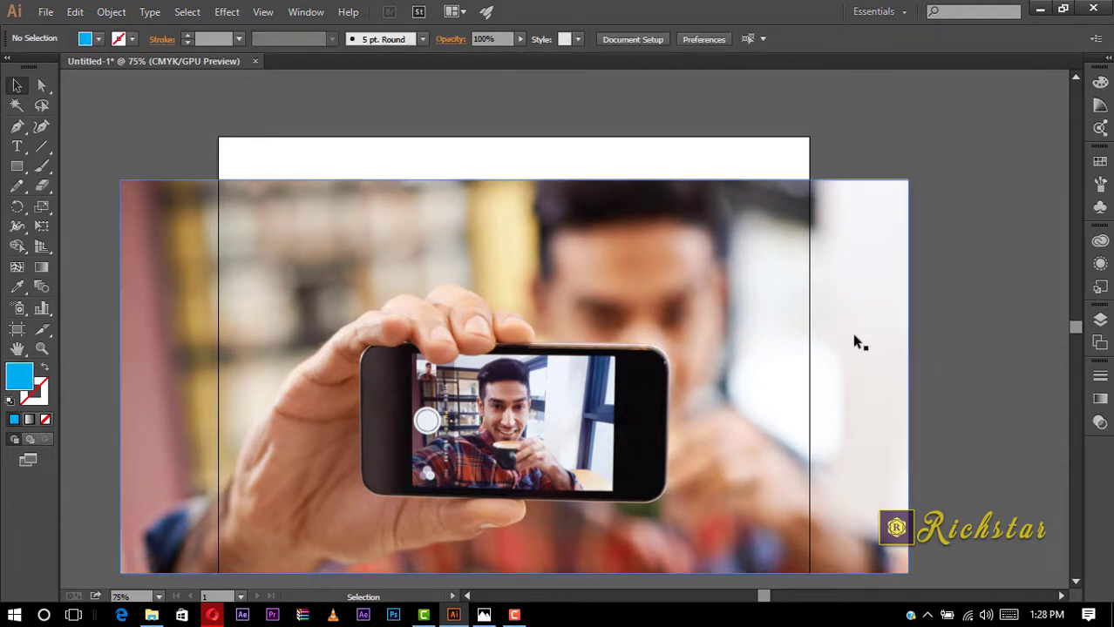
scroll(851, 338, down, 1)
ctrl+click(851, 338)
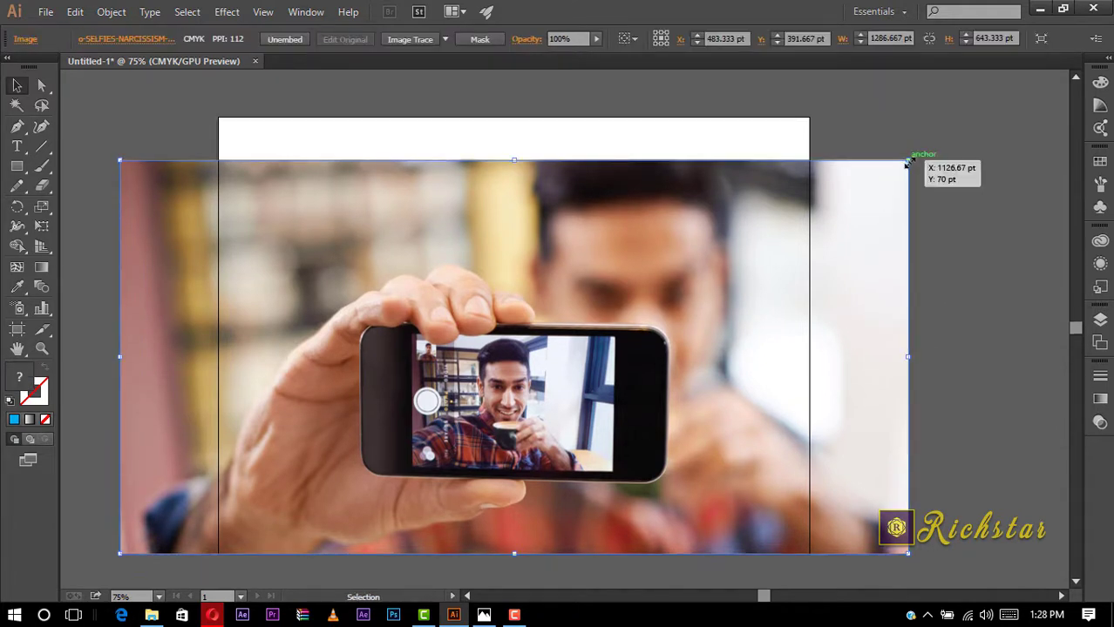
drag(907, 161, 955, 136)
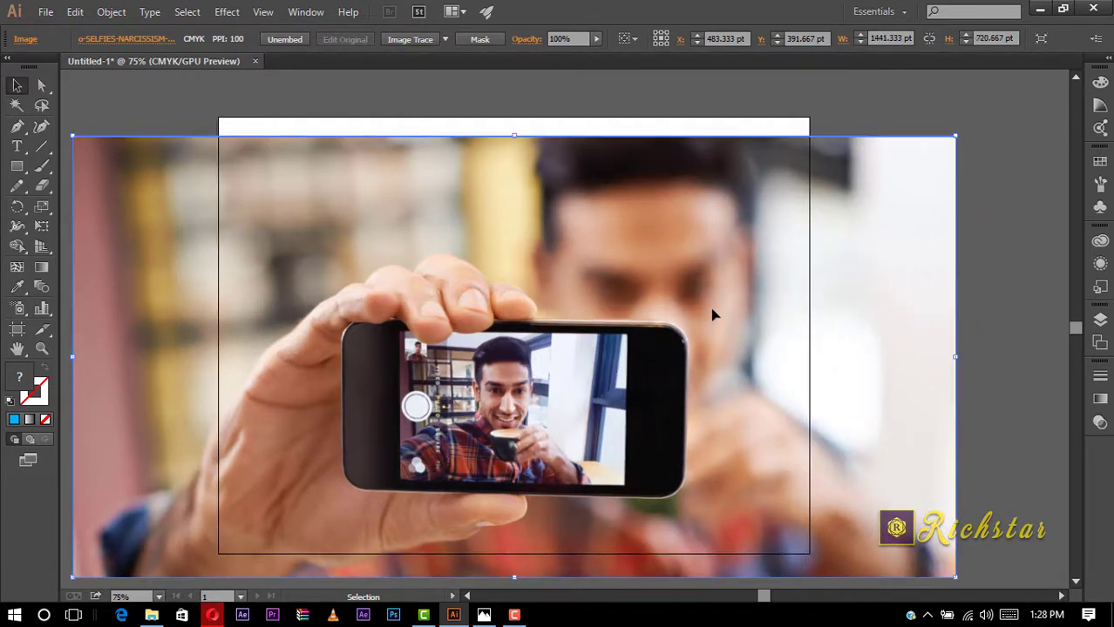
drag(711, 315, 715, 311)
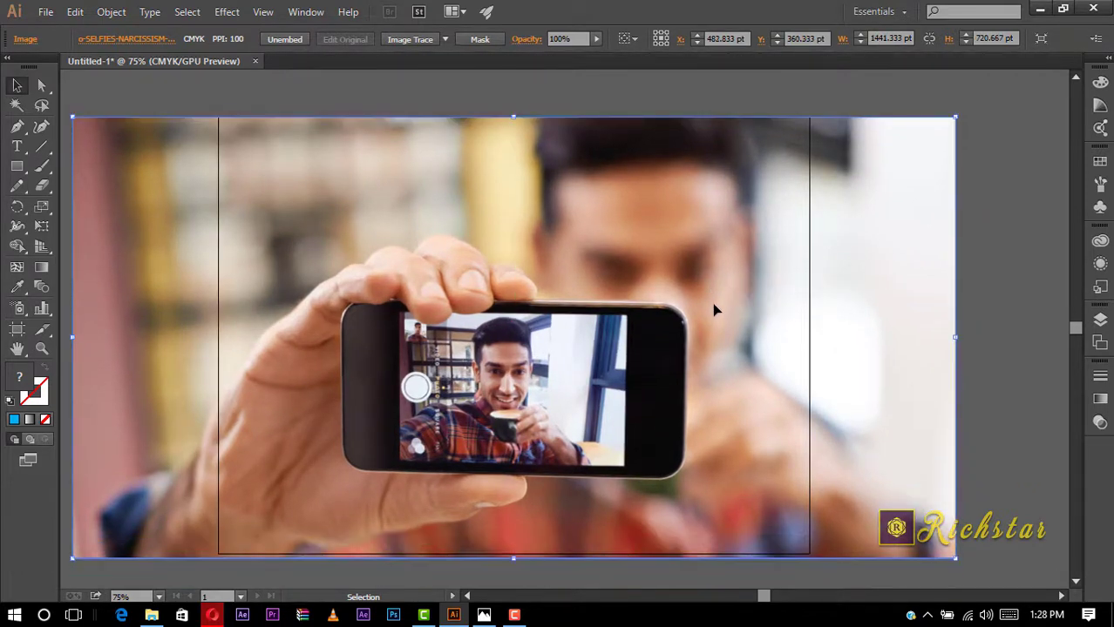
Stretch the artboard's top edge upward to make it 965.67 × 832 pt.
scroll(747, 288, up, 1)
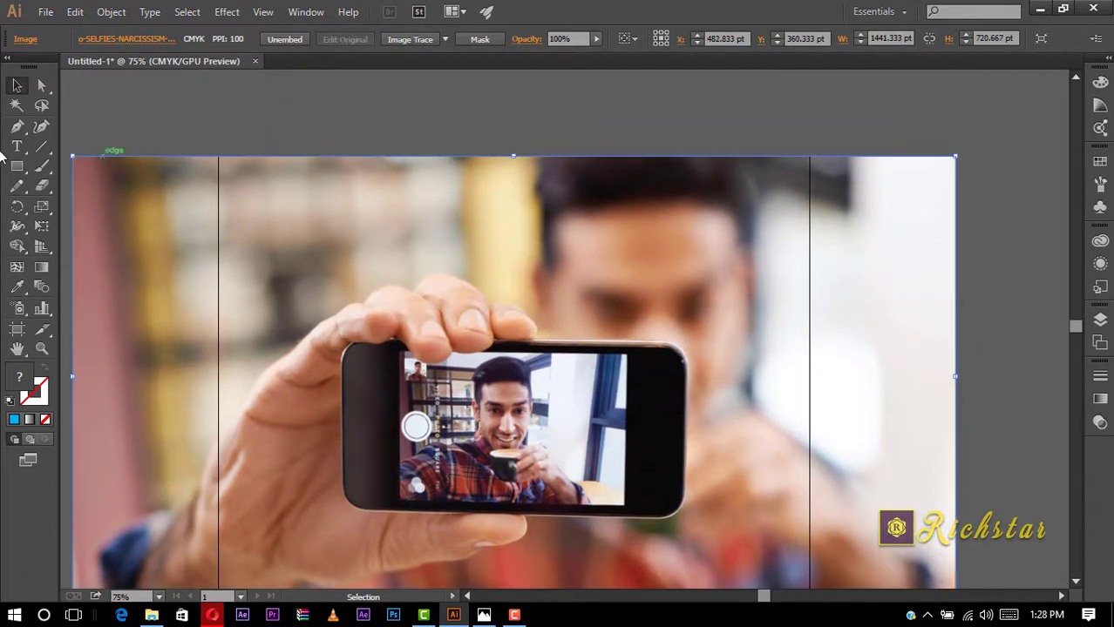
click(17, 329)
drag(514, 158, 515, 84)
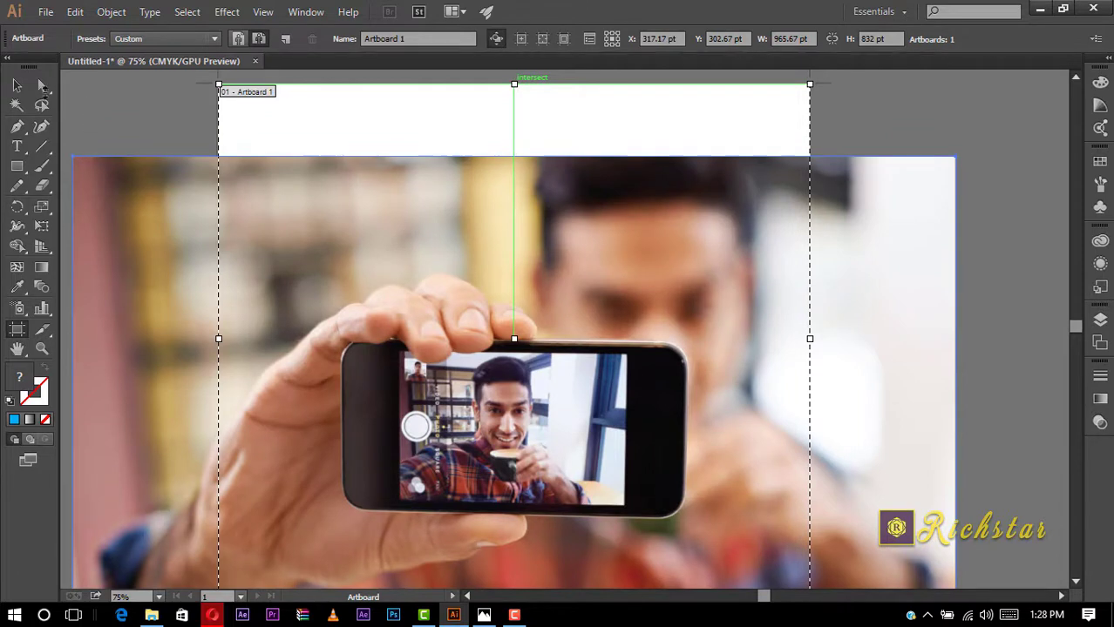
click(18, 86)
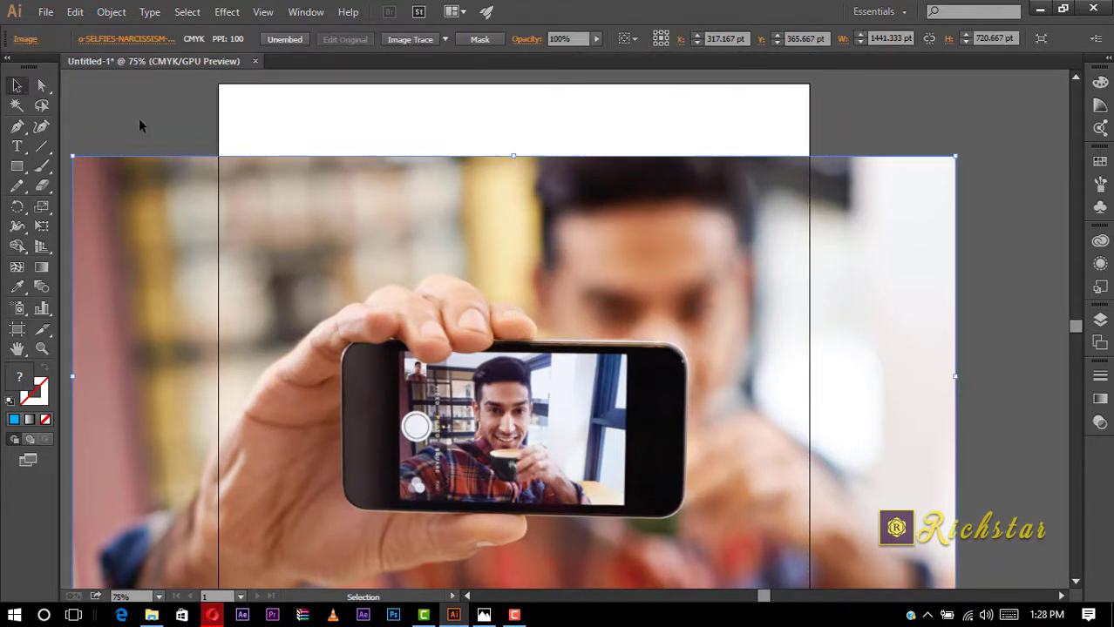
Draw a wide rectangle across the top of the artboard and give it a gradient fill.
click(17, 167)
drag(200, 71, 844, 268)
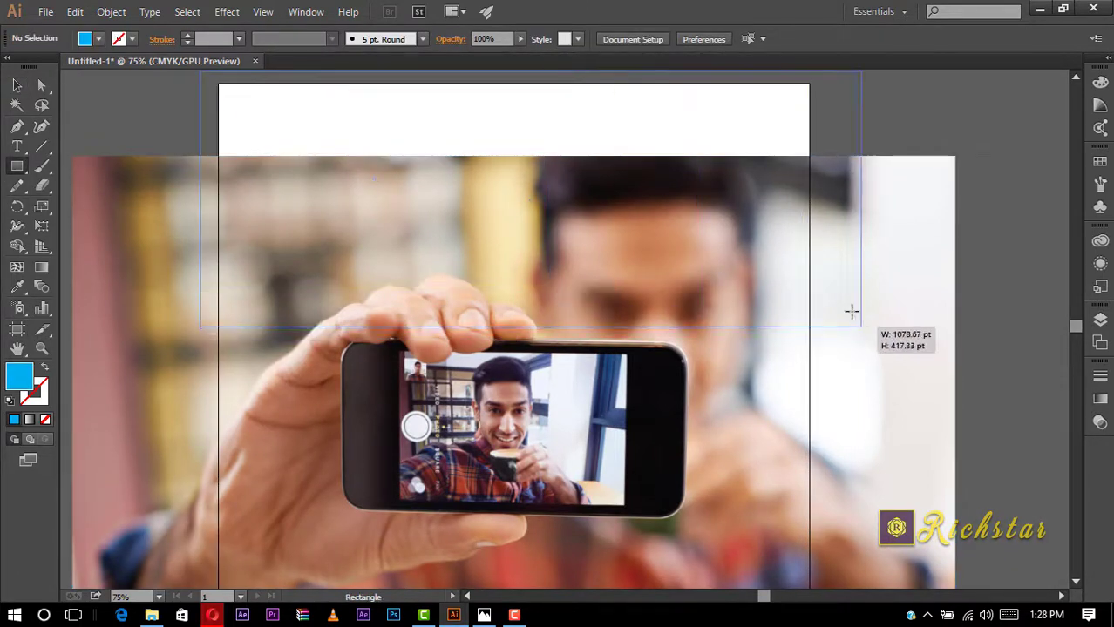
click(99, 38)
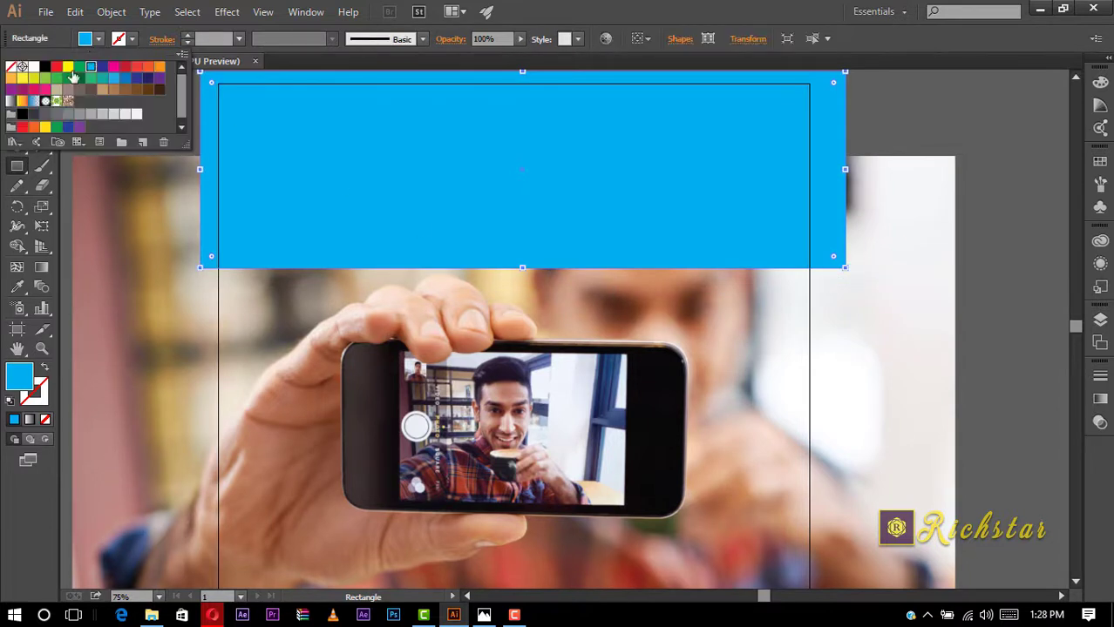
click(33, 102)
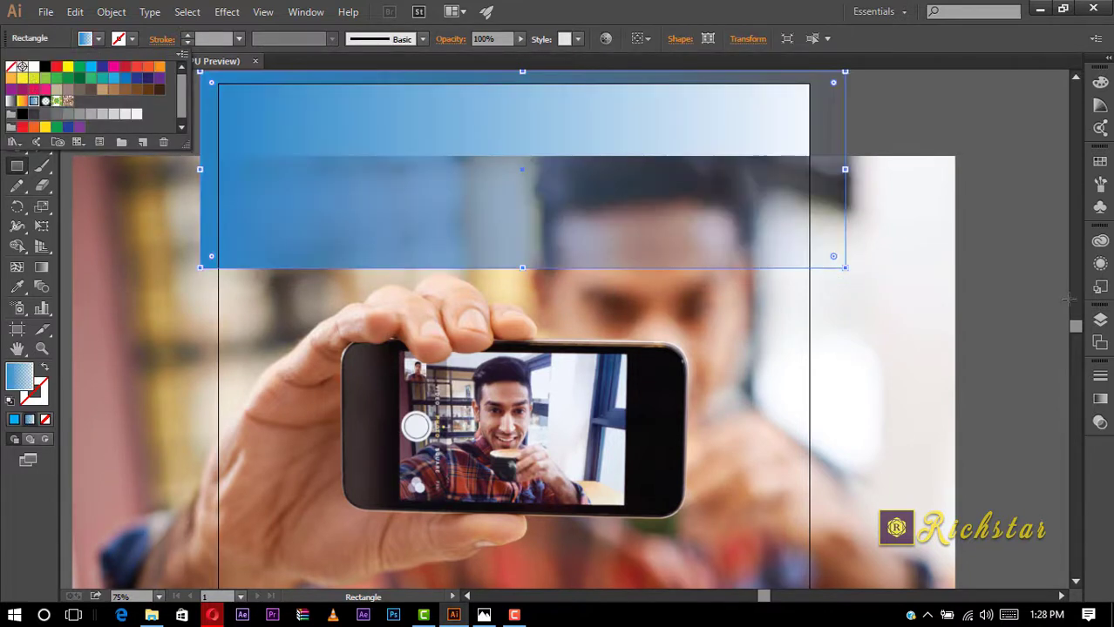
Set the gradient angle to -90°, make both stops white, and shift the midpoint to lengthen the white.
click(1100, 399)
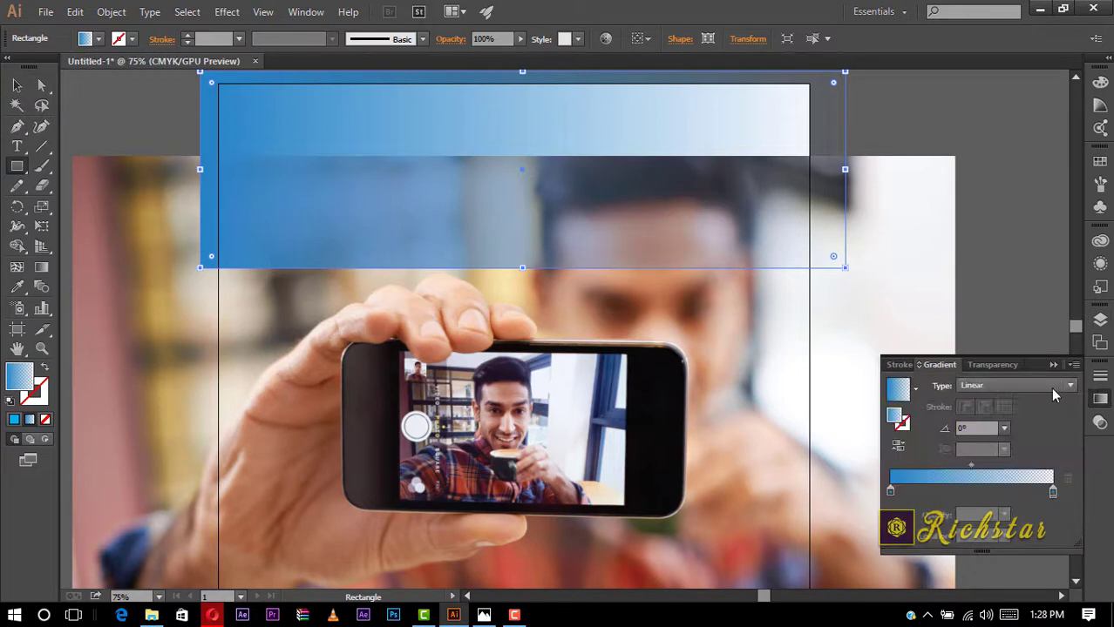
click(1004, 428)
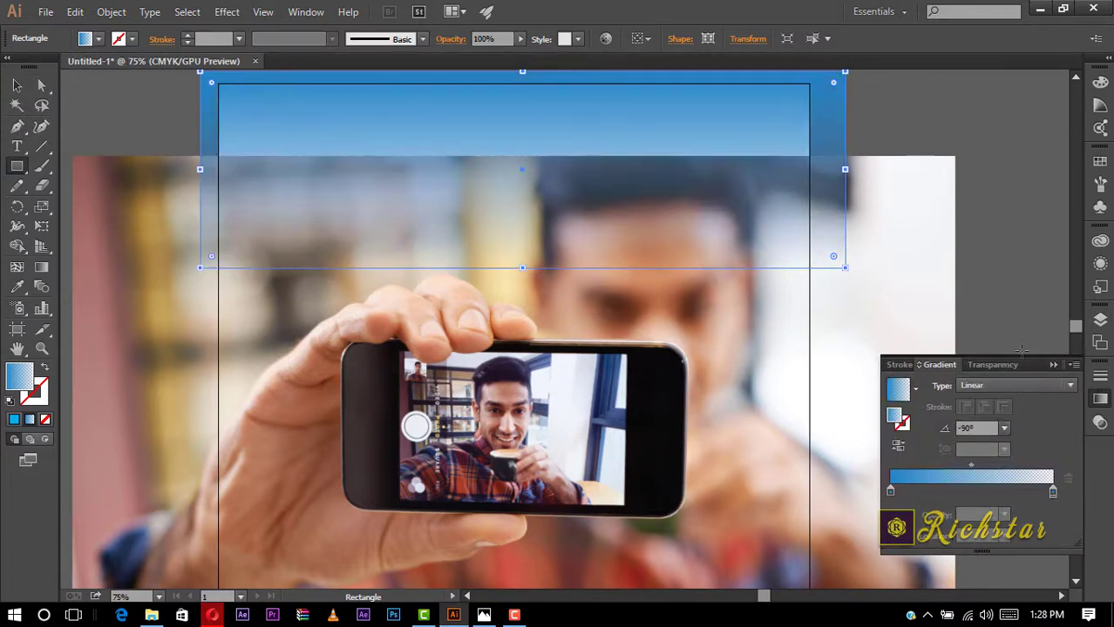
double_click(1052, 493)
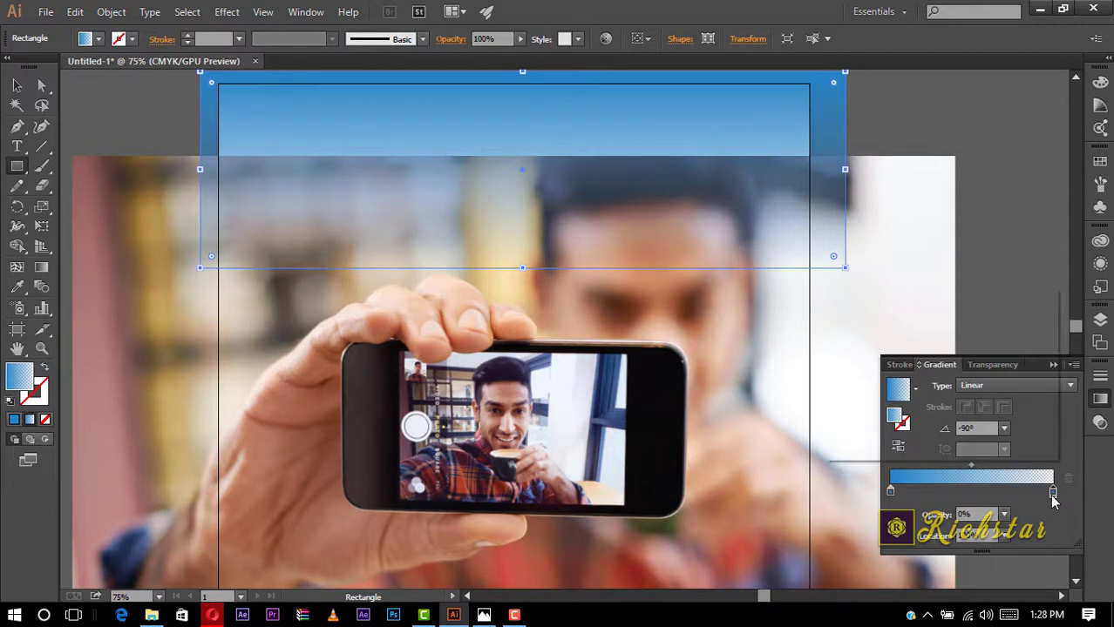
click(840, 361)
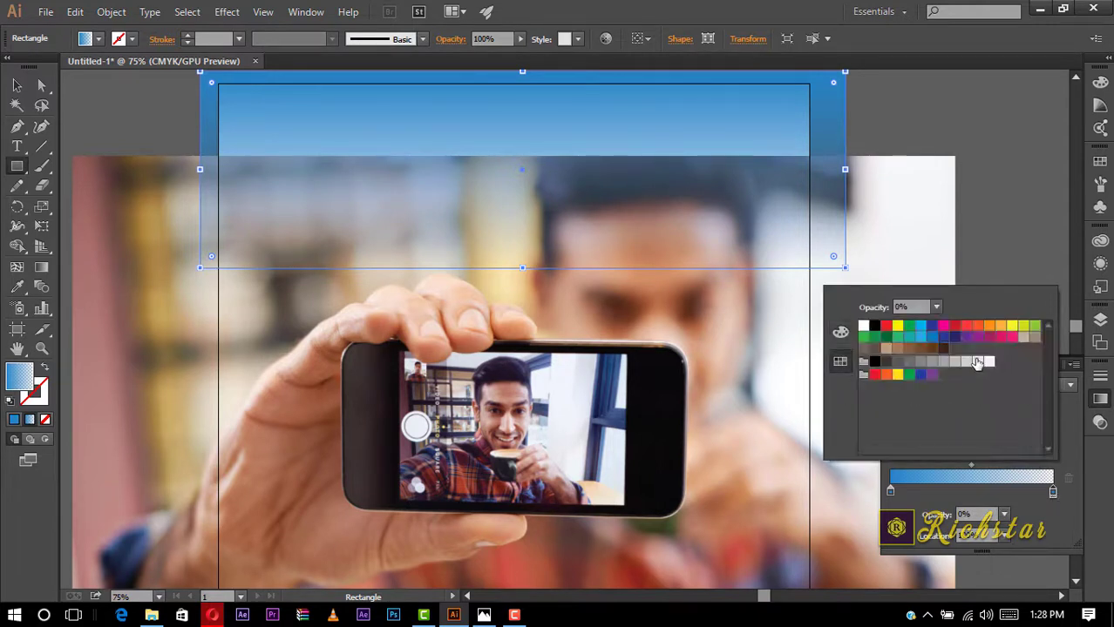
click(863, 329)
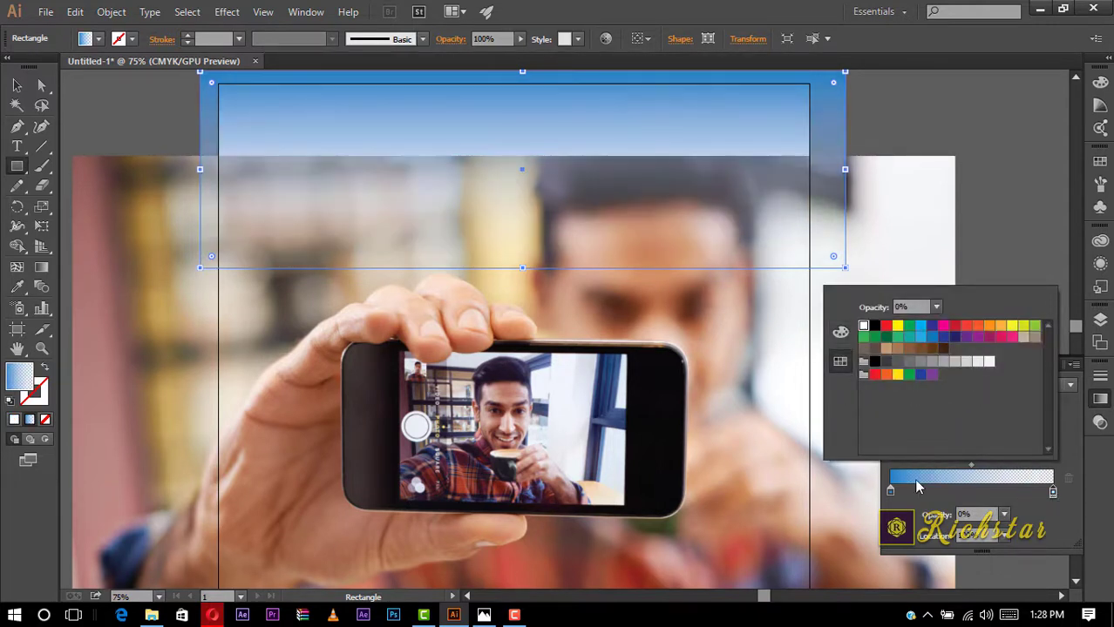
click(890, 492)
double_click(889, 491)
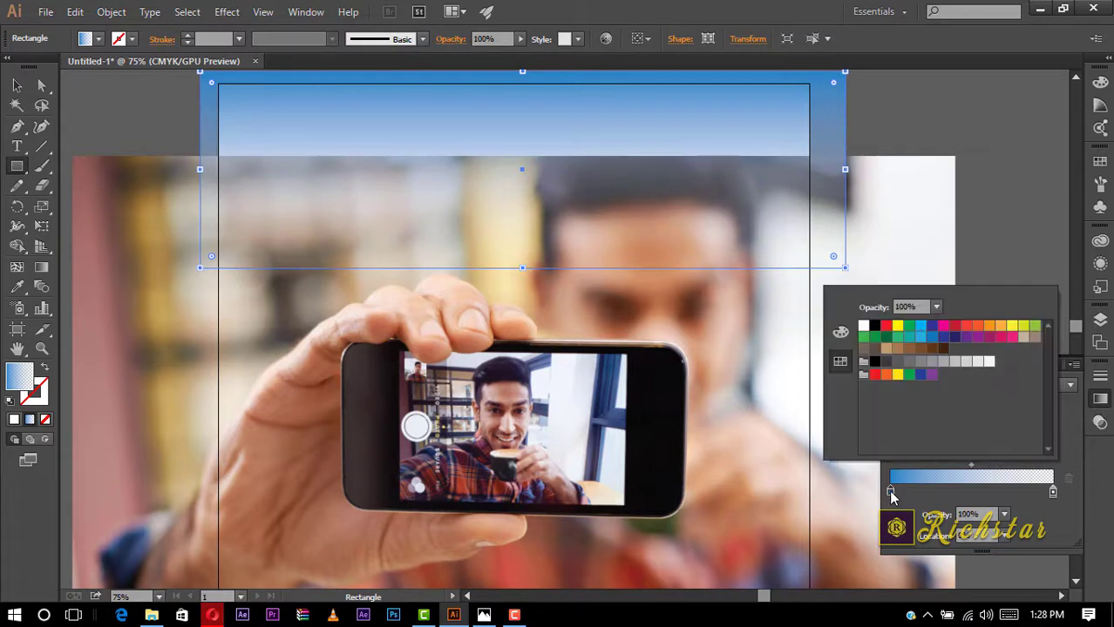
click(865, 328)
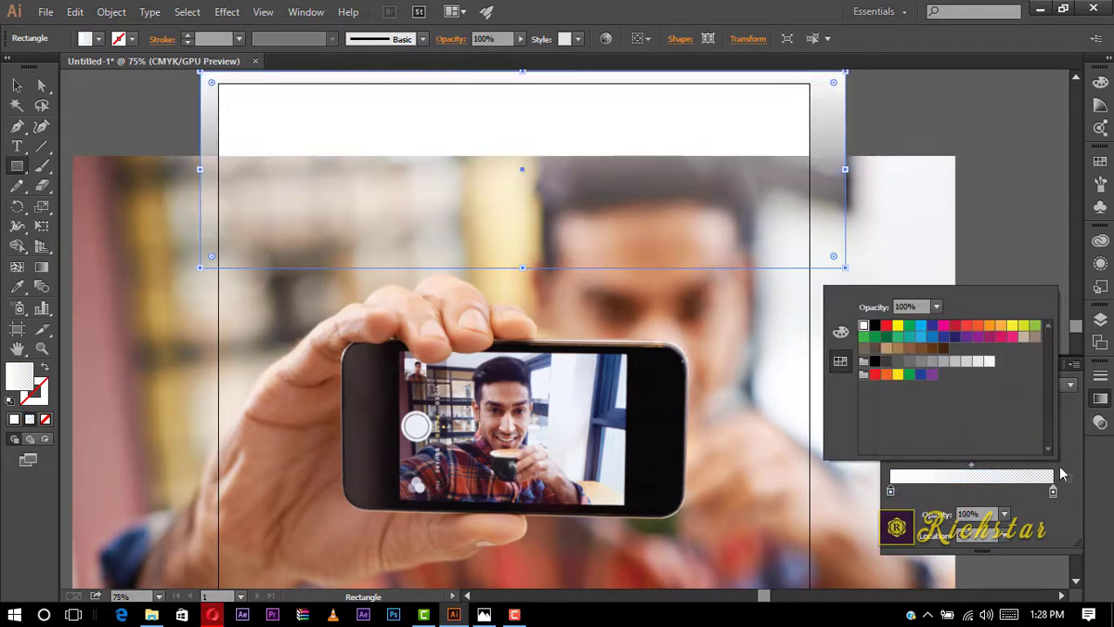
drag(974, 469, 1021, 466)
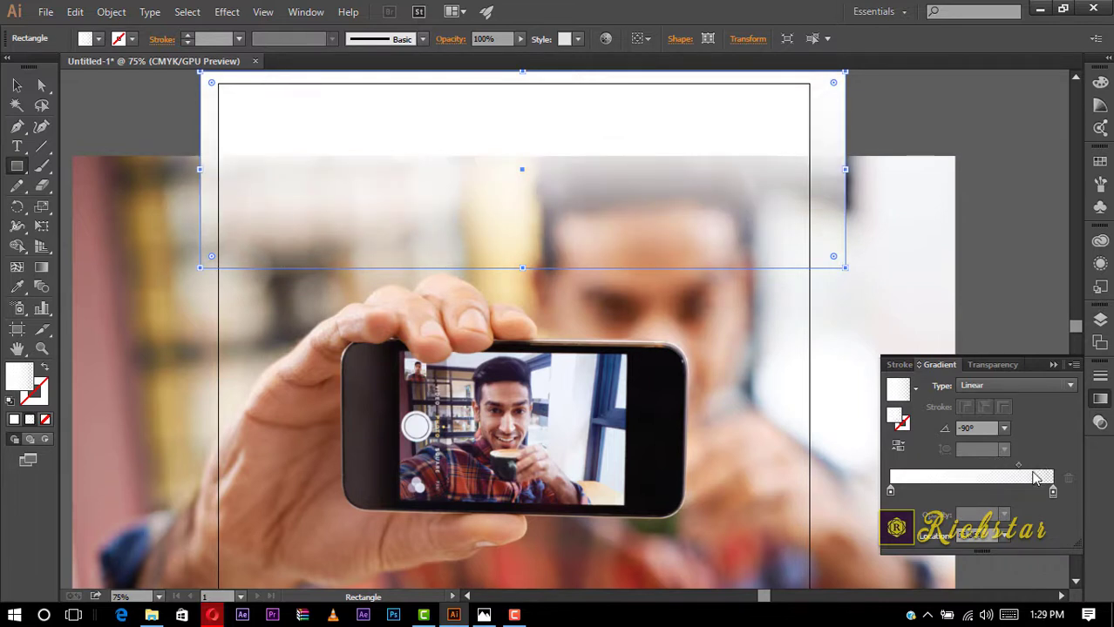
Make the gradient rectangle taller, move the left white stop to extend solid white, then deselect all.
click(16, 84)
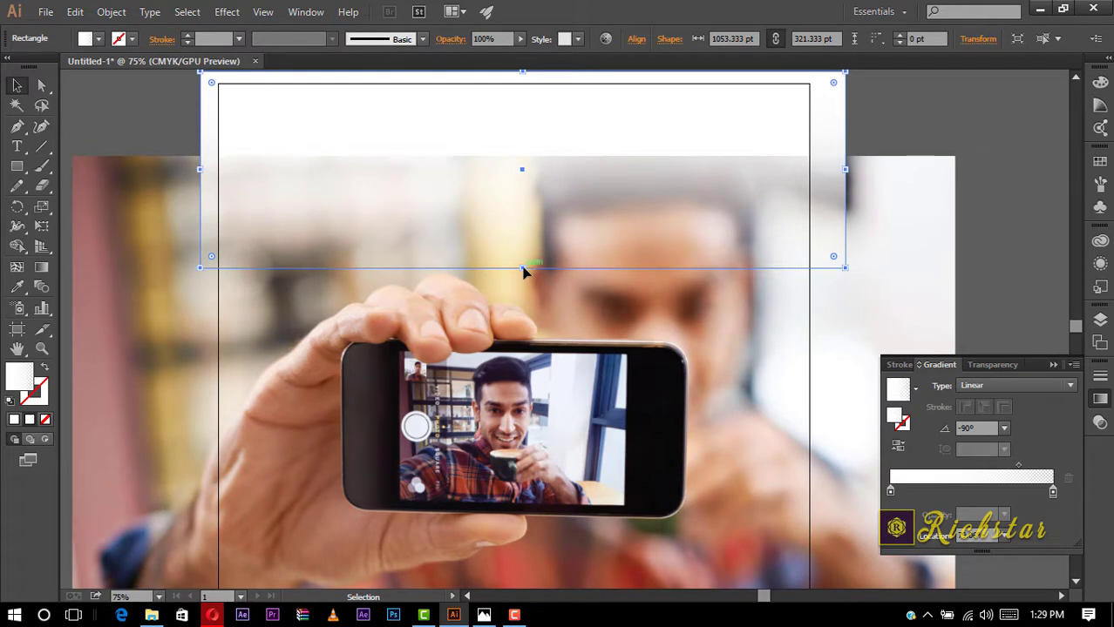
drag(522, 268, 522, 301)
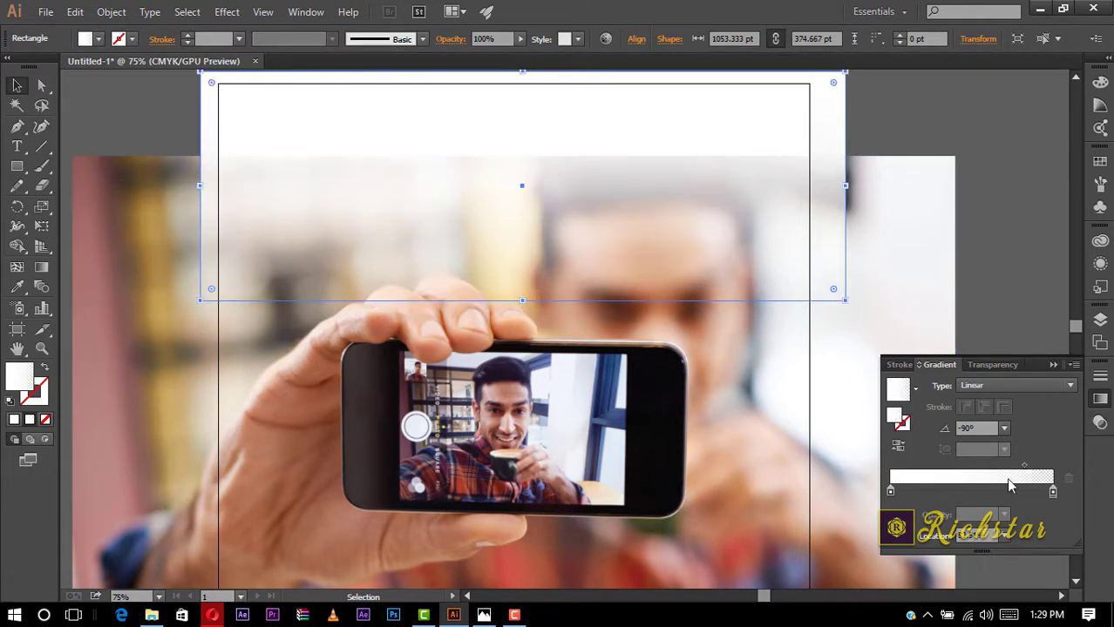
drag(890, 492, 919, 496)
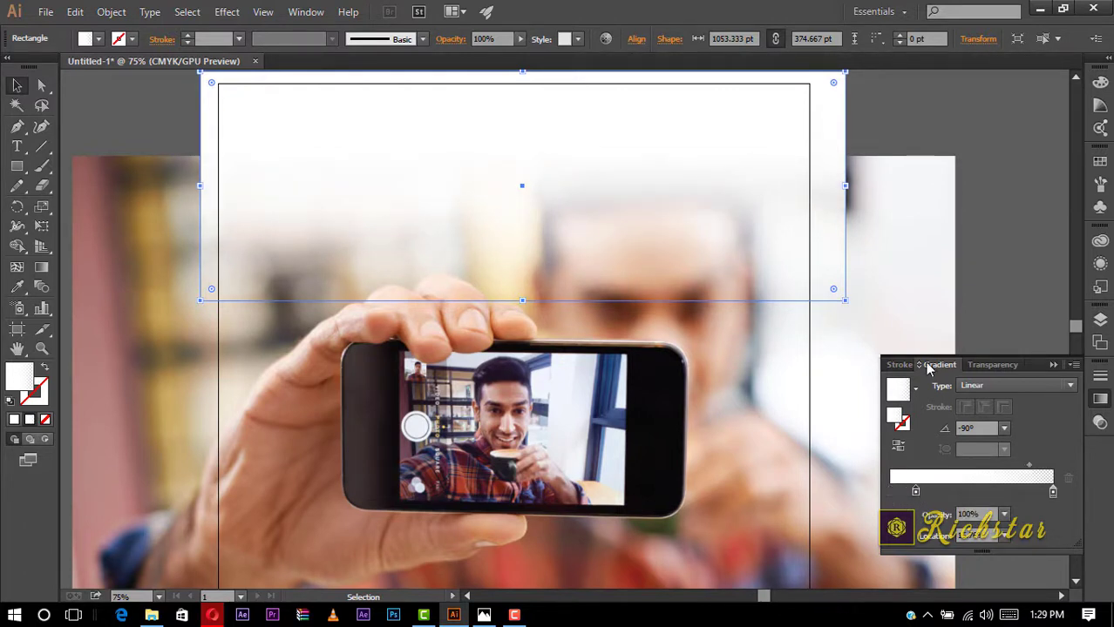
click(919, 129)
scroll(911, 135, down, 1)
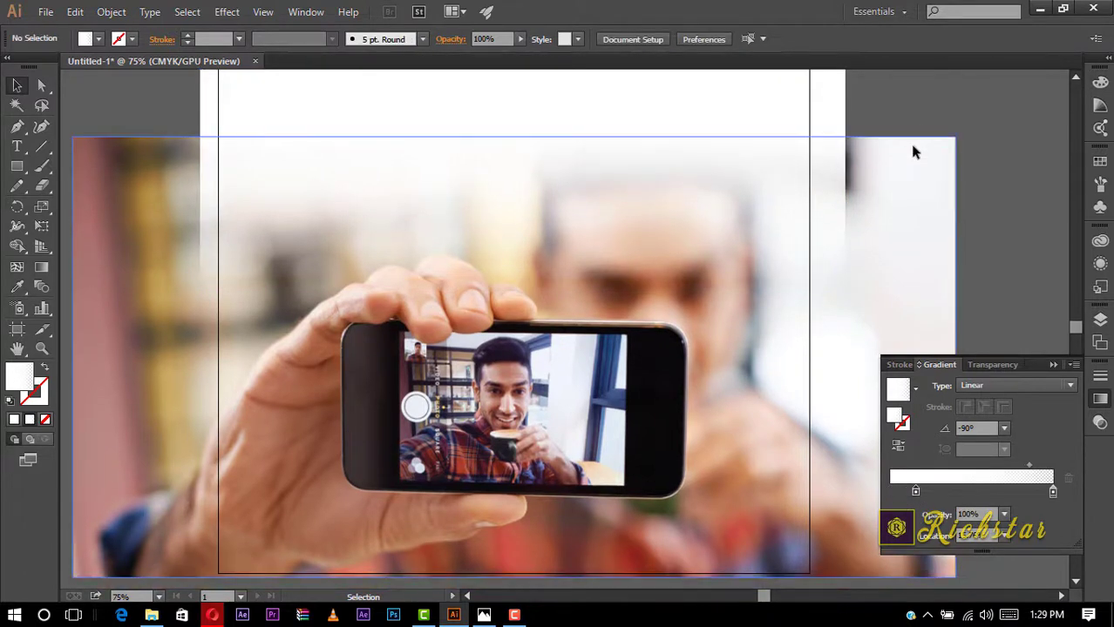
drag(913, 87, 219, 329)
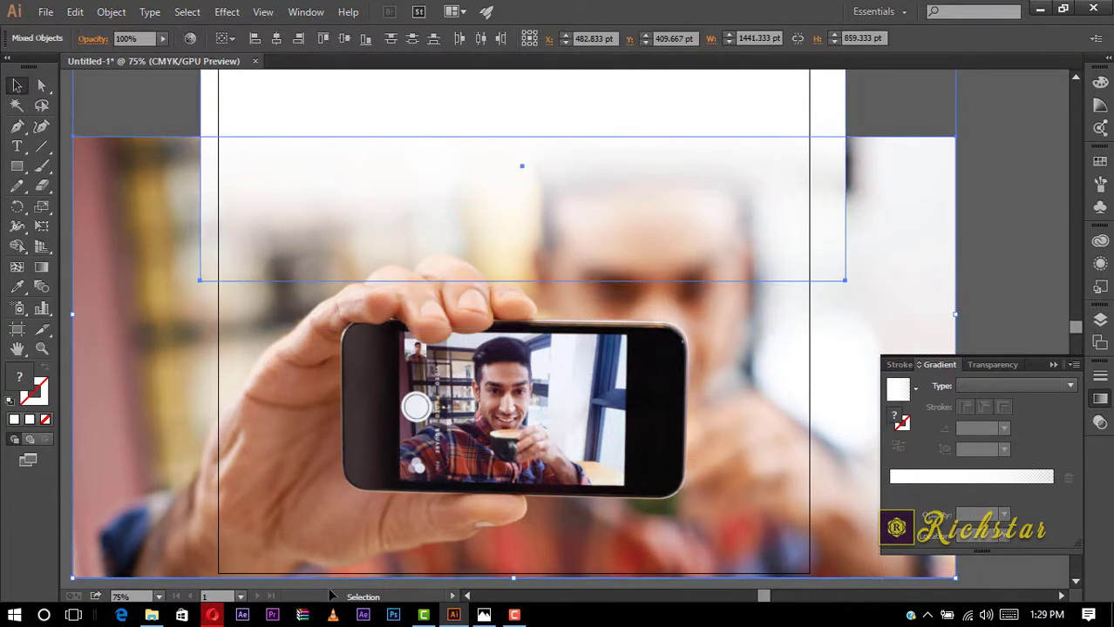
key(ctrl+shift+a)
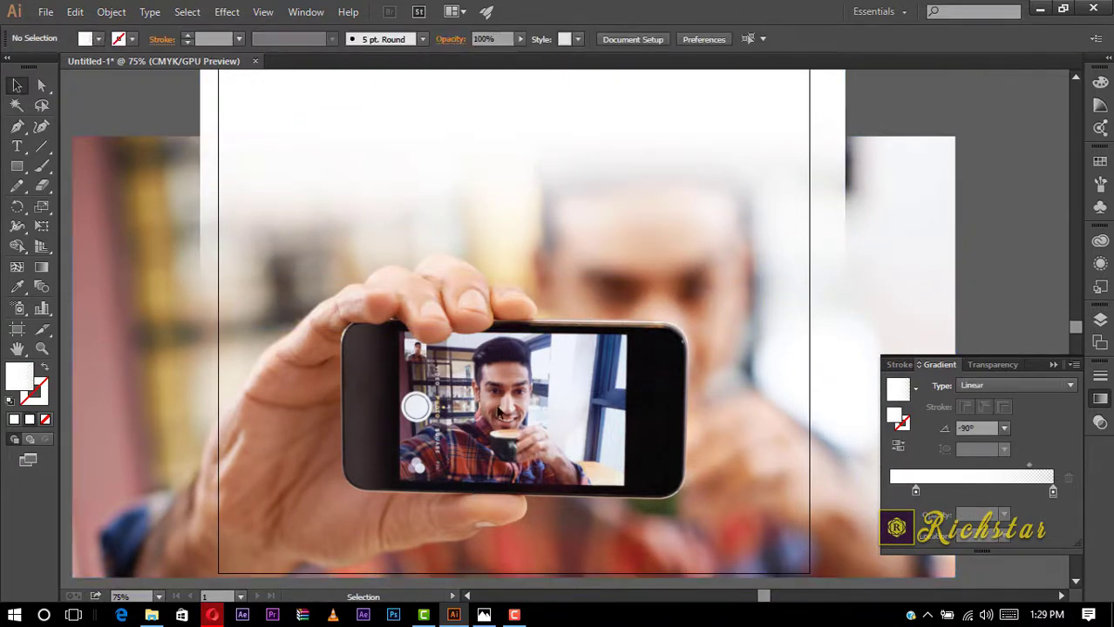
scroll(608, 386, up, 1)
Type SELFIKA above the phone and set its font to Lato Black.
click(1052, 364)
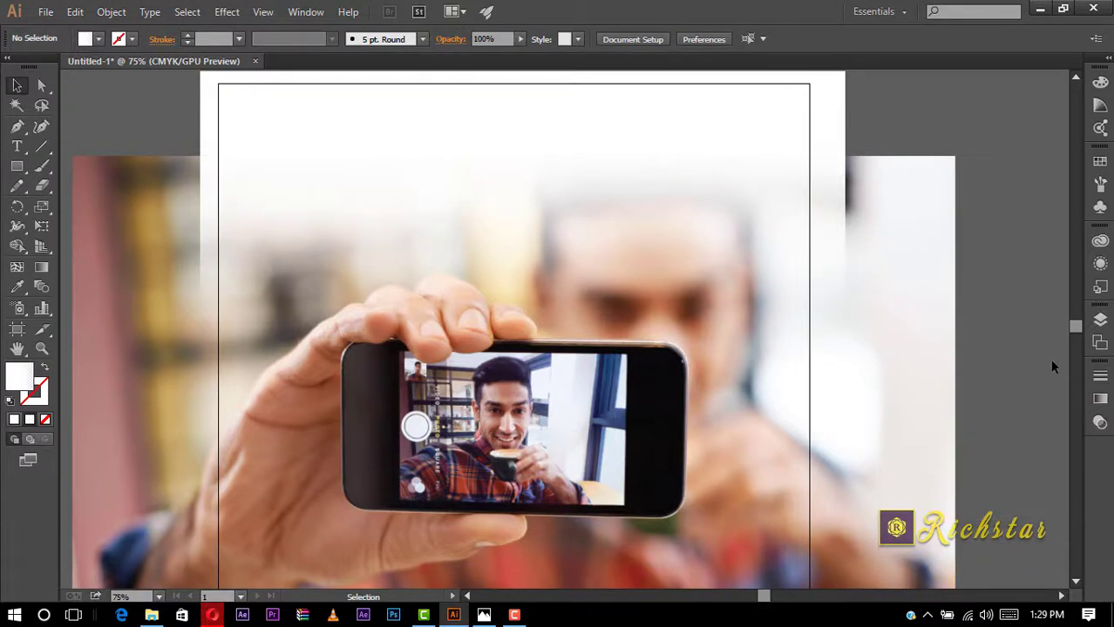
click(16, 147)
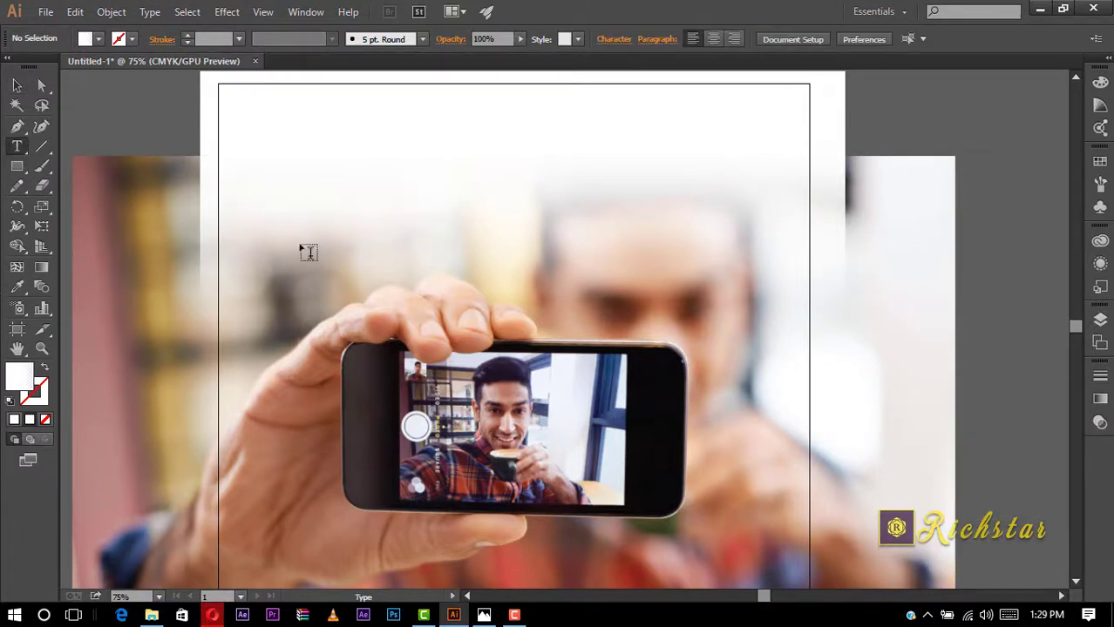
click(364, 273)
text(SEL)
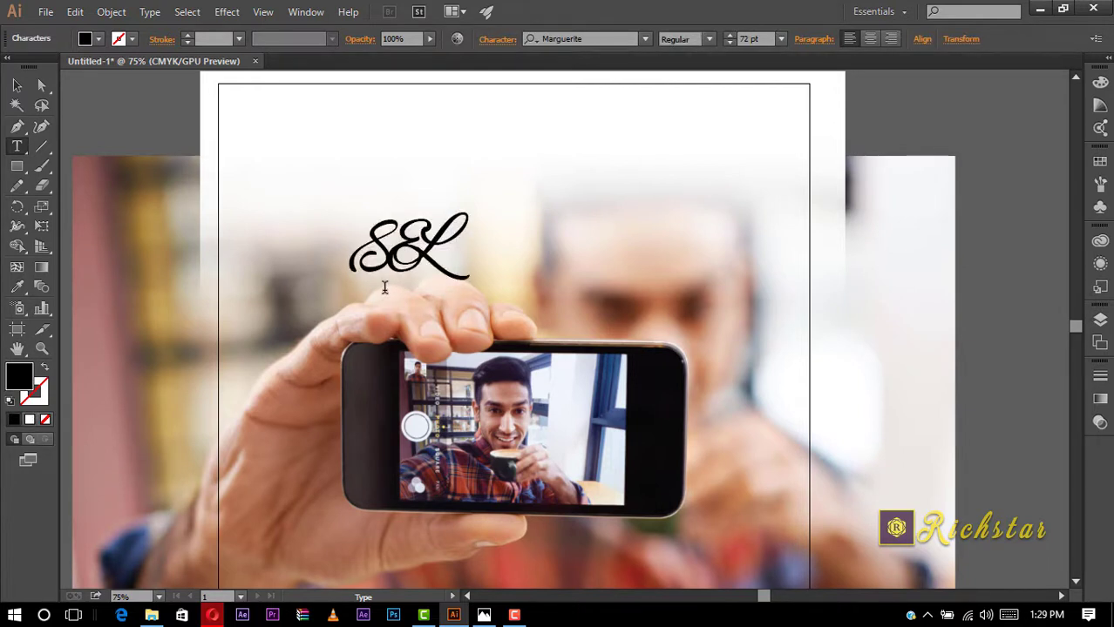
text(FIKA)
key(ctrl+a)
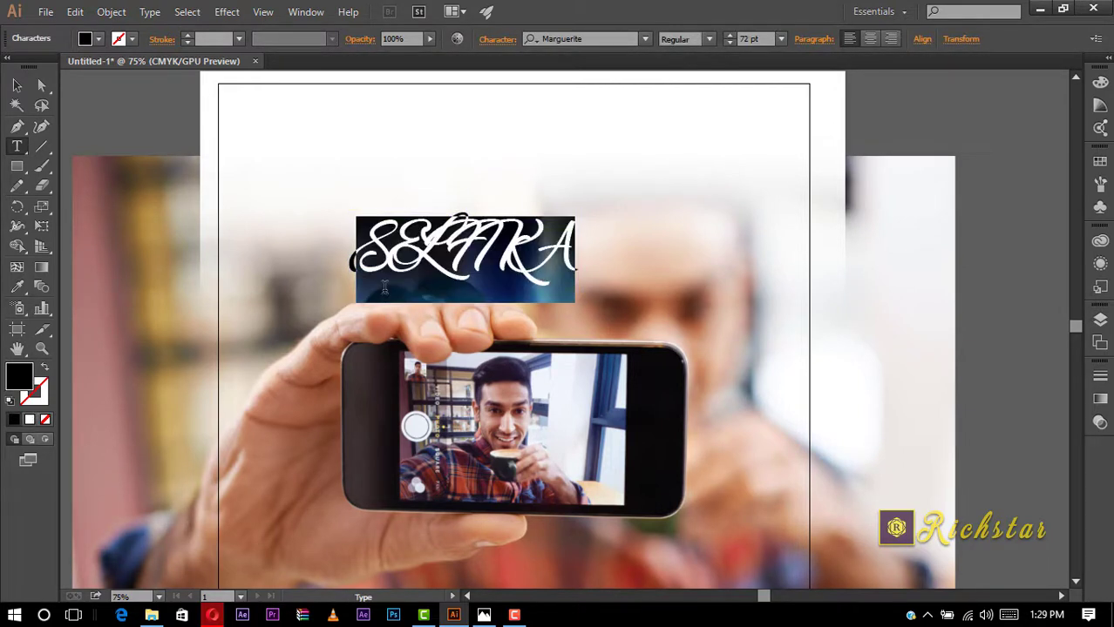
click(603, 38)
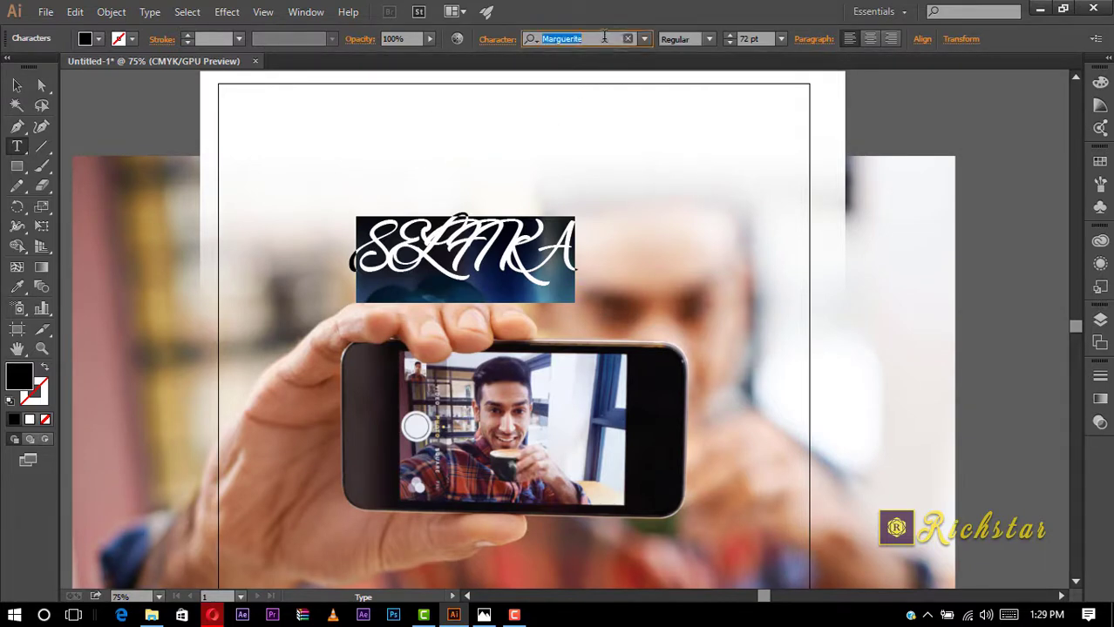
text(LATO)
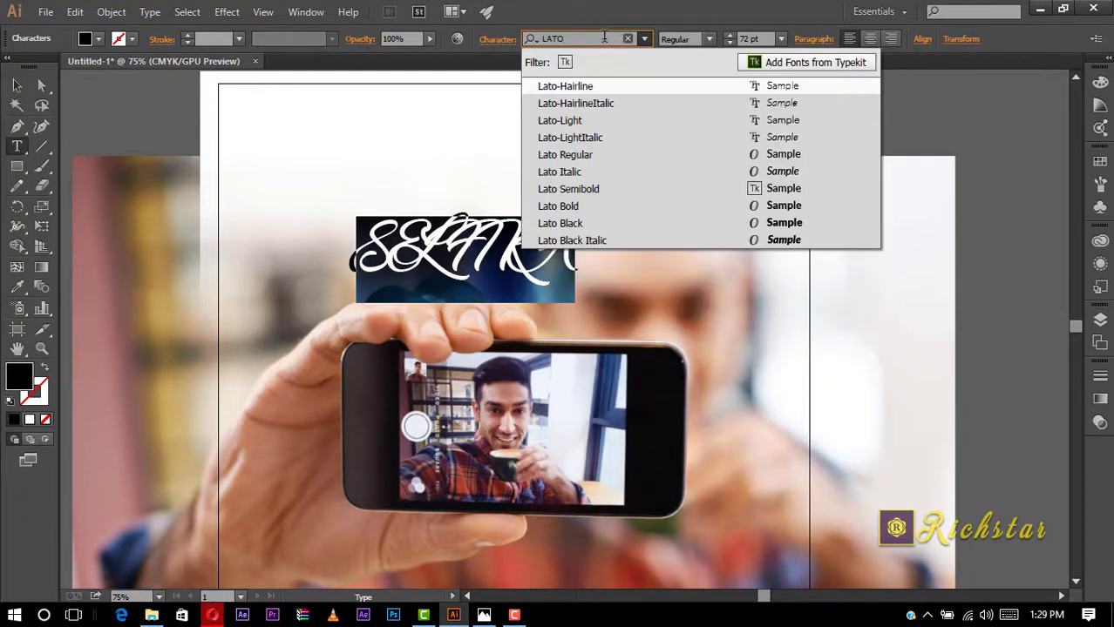
click(583, 222)
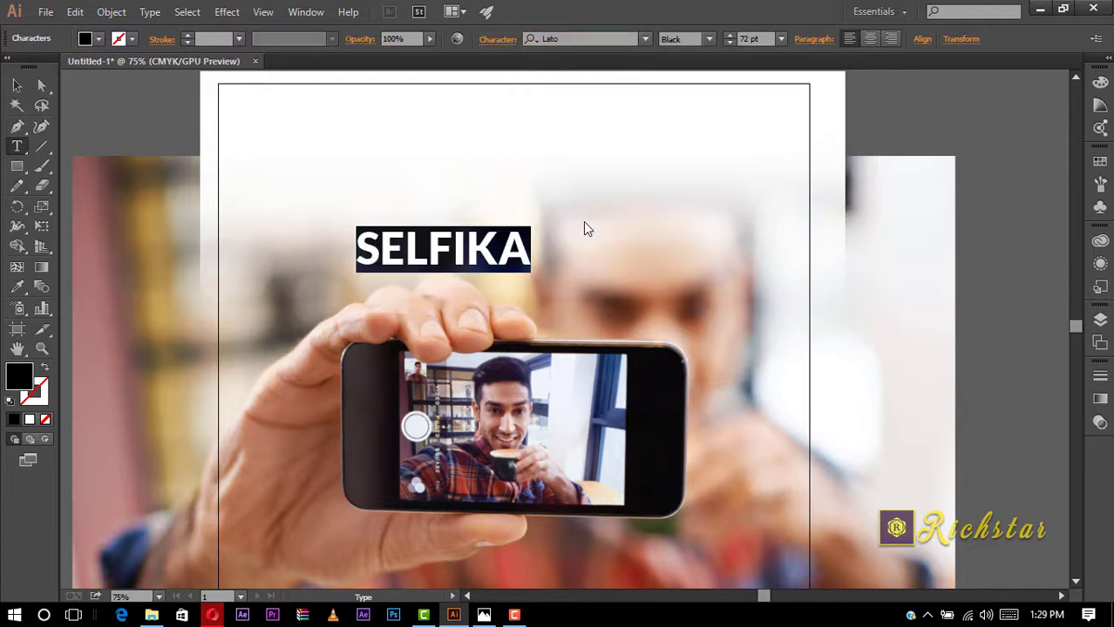
click(16, 84)
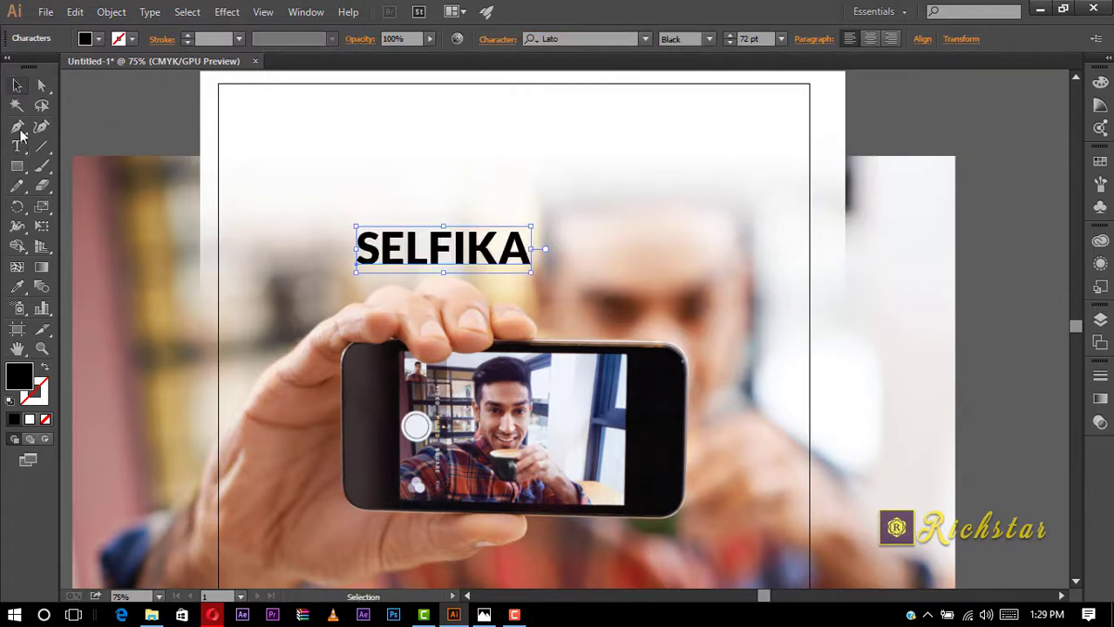
Fill the SELFIKA text with CMYK Red.
click(101, 42)
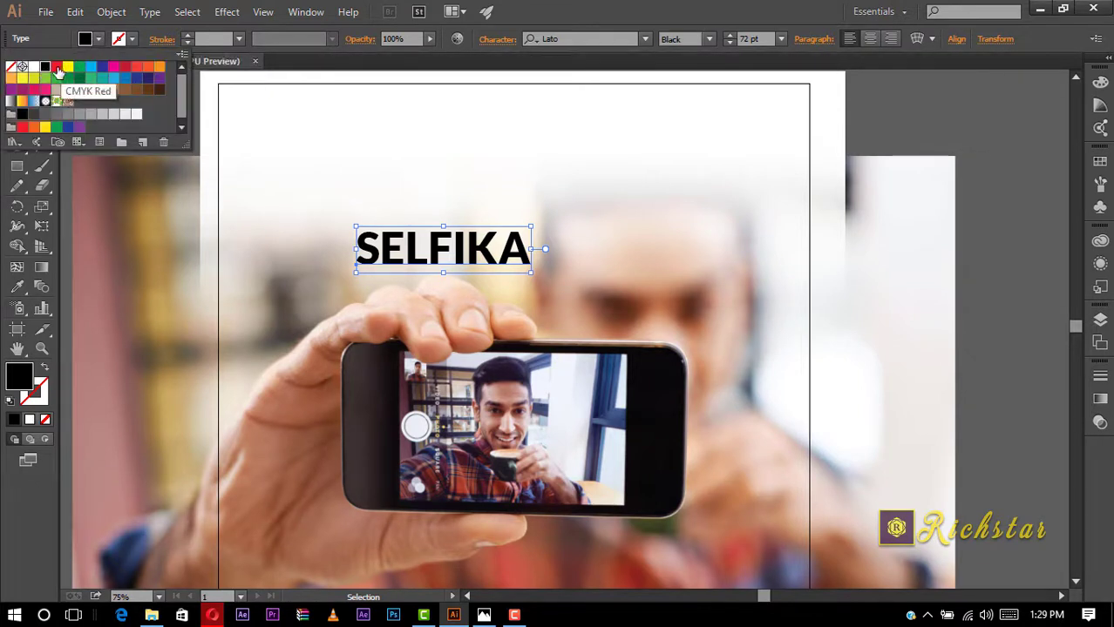
click(57, 67)
click(584, 207)
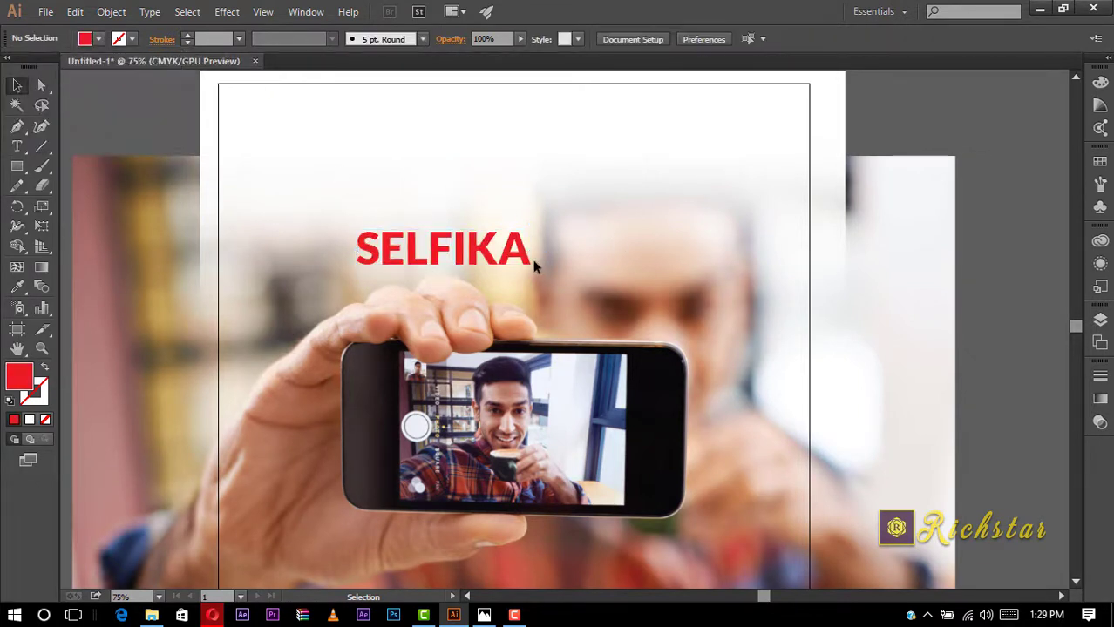
Duplicate SELFIKA, move the copy to the upper right and retype it as USHINDE.
key(a)
click(509, 265)
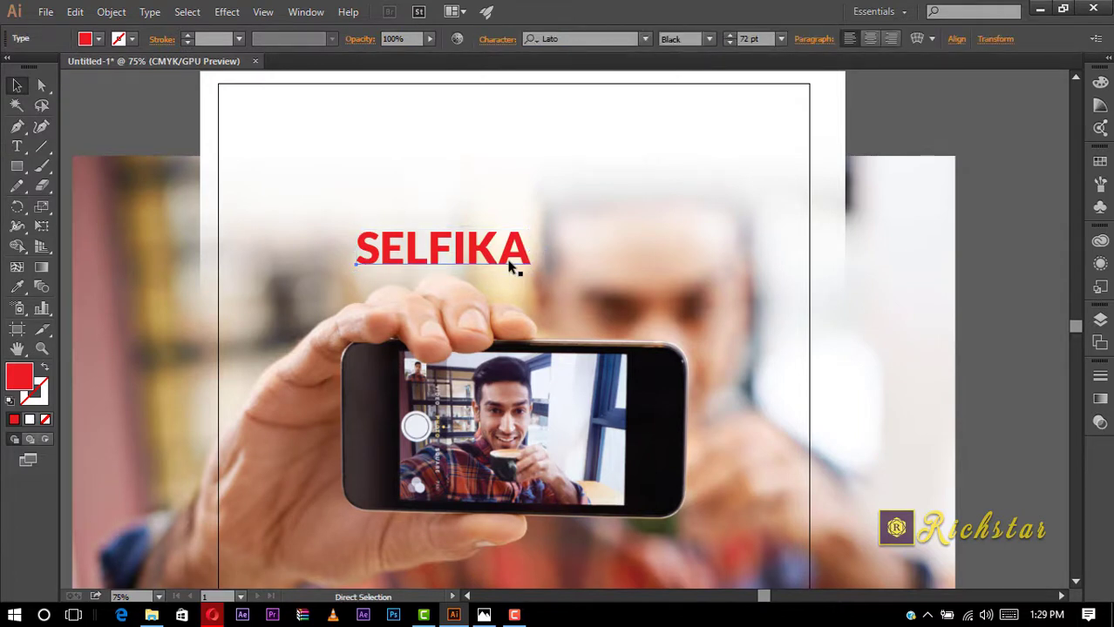
key(ctrl+c)
key(ctrl+v)
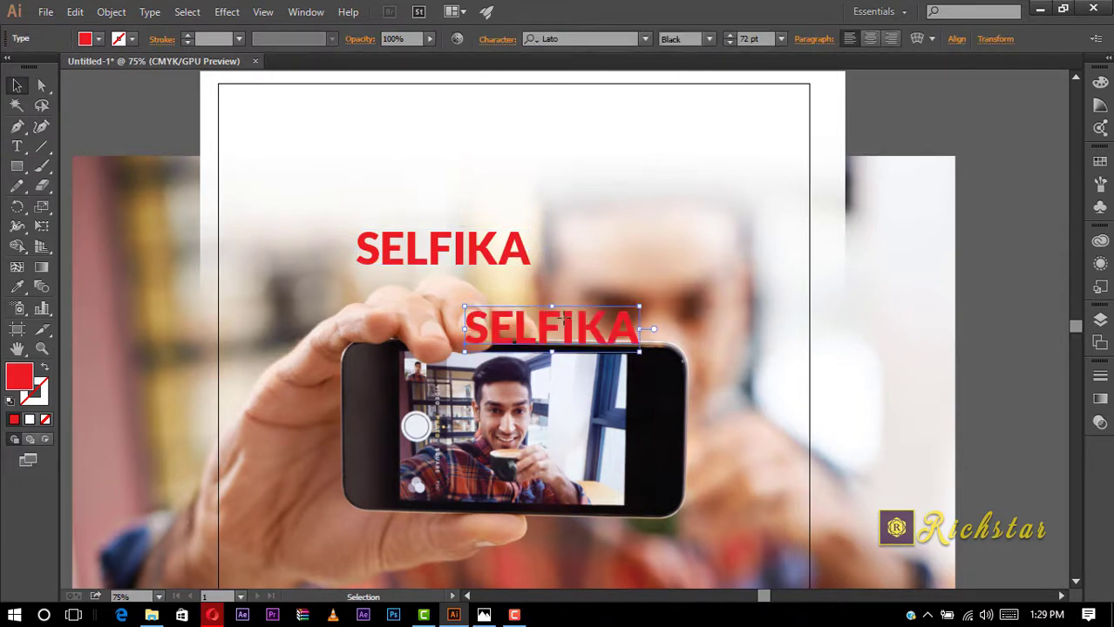
mouse_move(564, 321)
mouse_down()
mouse_move(684, 168)
mouse_move(492, 171)
mouse_up()
key(t)
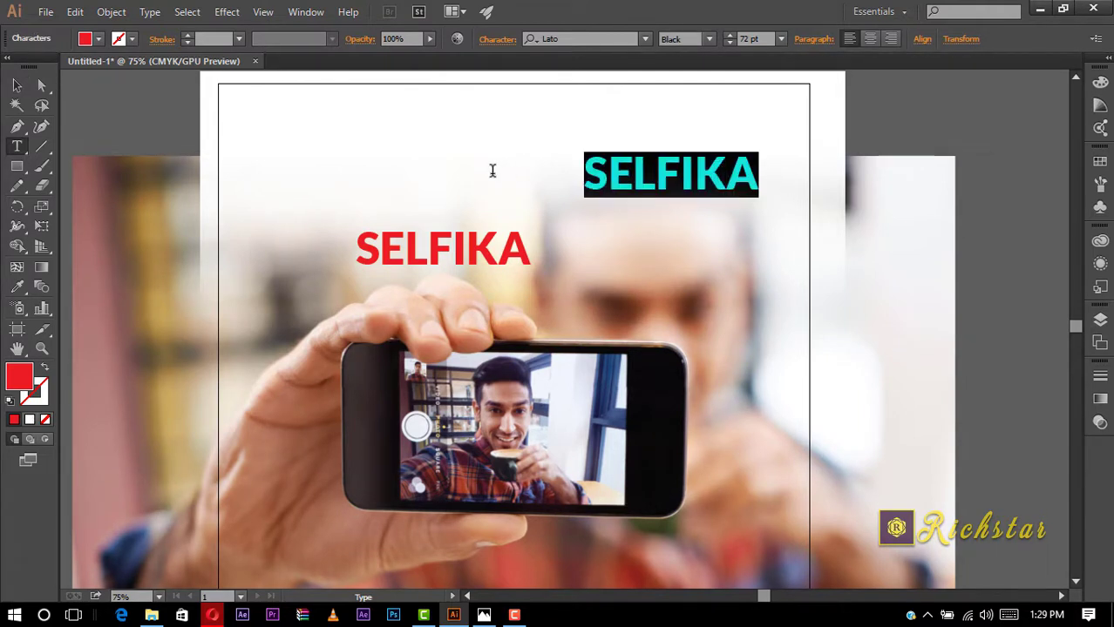
text(USHIND)
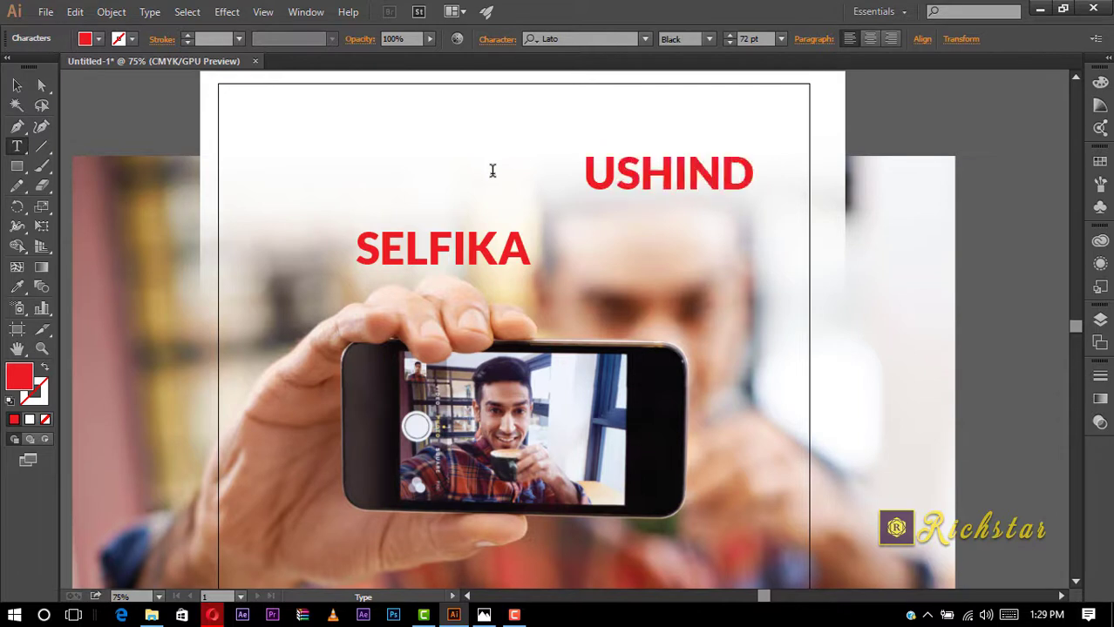
text(E)
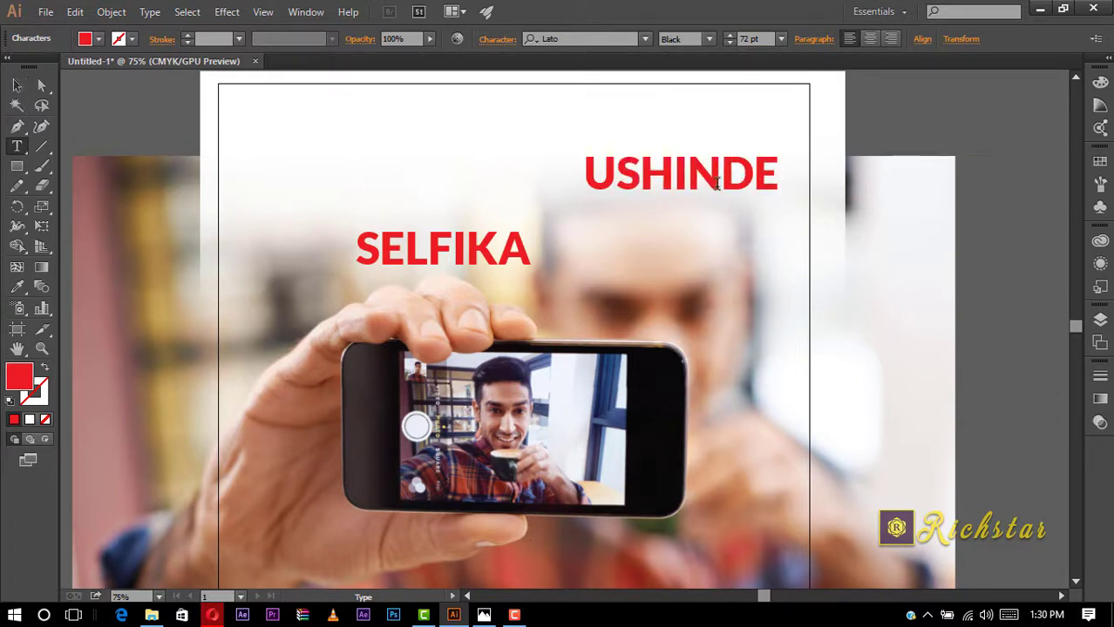
click(16, 84)
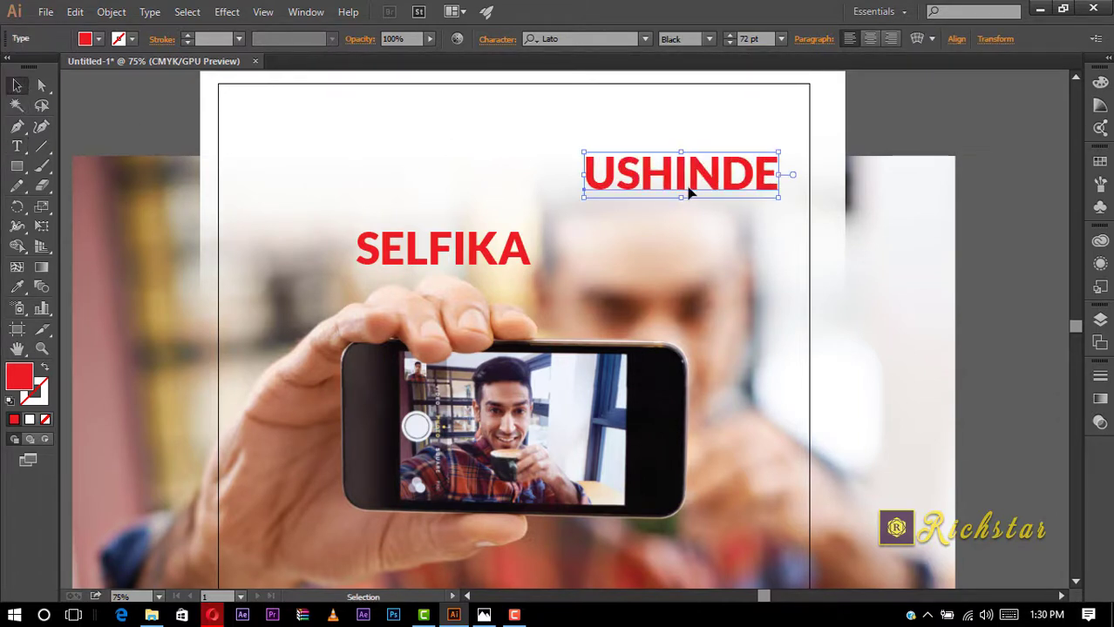
Move USHINDE below SELFIKA over the phone and tilt SELFIKA upward.
drag(688, 193, 674, 193)
mouse_move(589, 182)
mouse_down()
mouse_move(440, 299)
mouse_move(359, 316)
mouse_up()
mouse_move(501, 256)
mouse_down()
mouse_move(482, 179)
mouse_move(541, 197)
mouse_up()
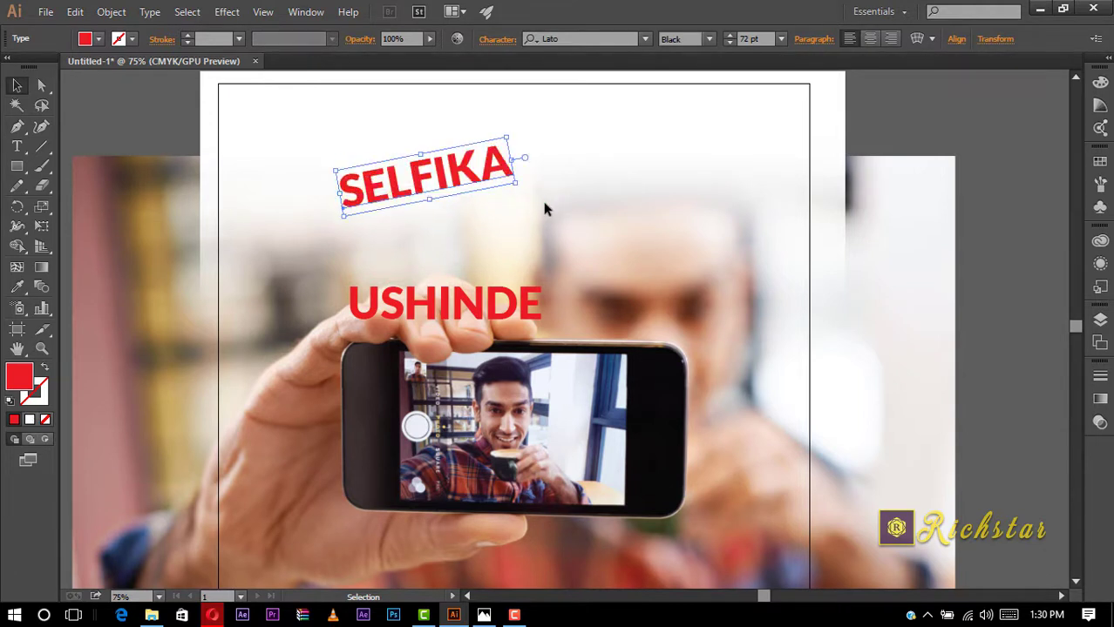
click(460, 197)
Make a copy of the tilted SELFIKA at the upper right with a 10 pt white stroke.
click(459, 181)
mouse_move(459, 181)
mouse_down()
mouse_move(612, 332)
mouse_move(711, 136)
mouse_up()
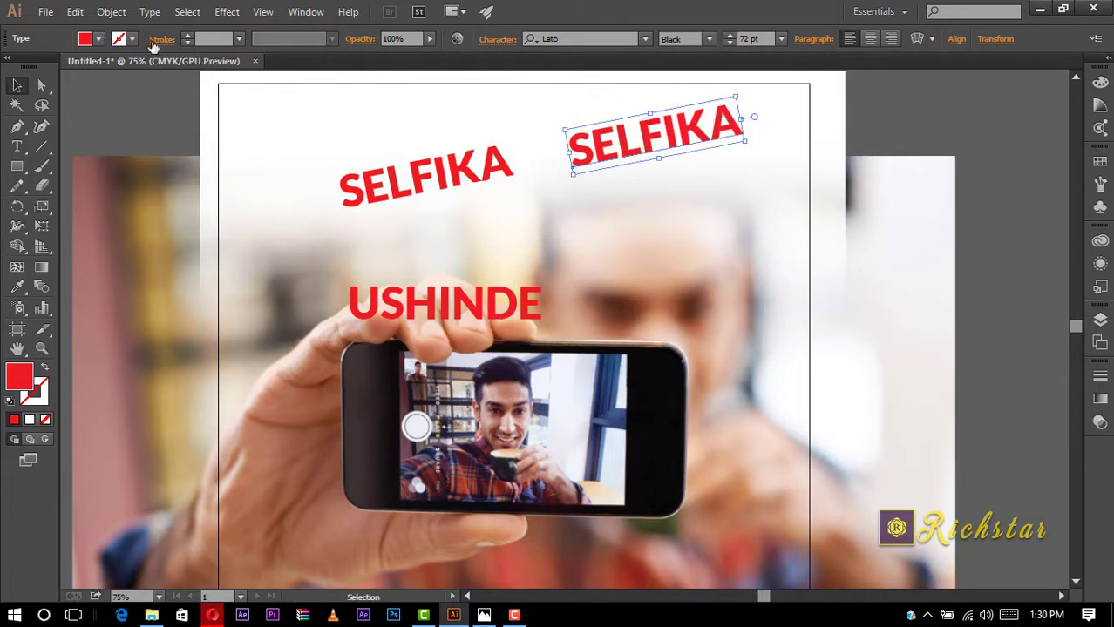
click(188, 36)
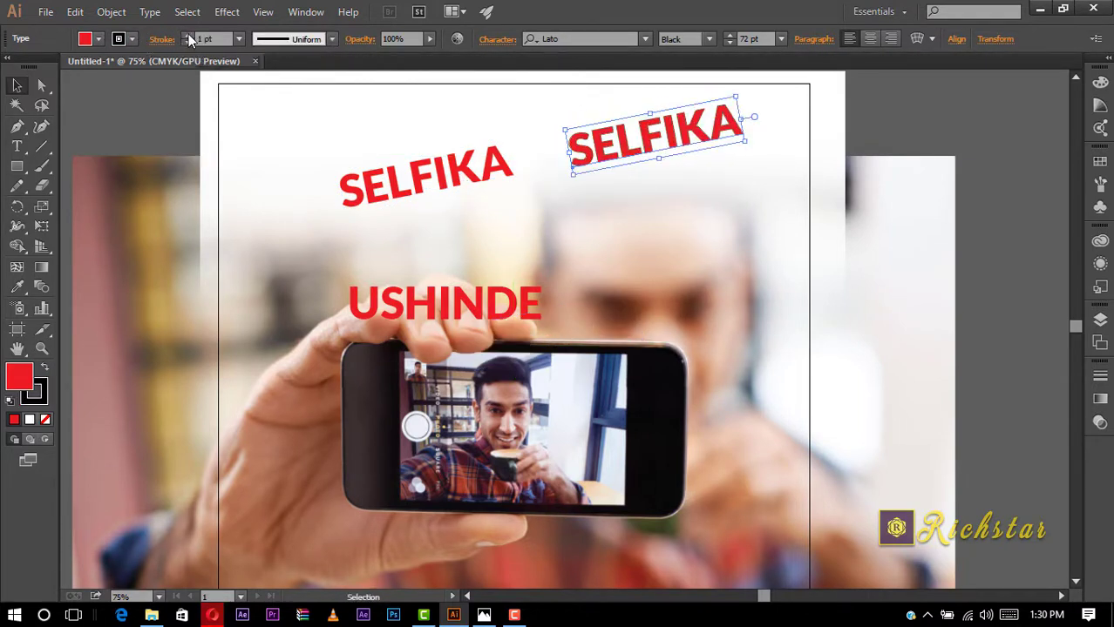
click(187, 36)
click(241, 39)
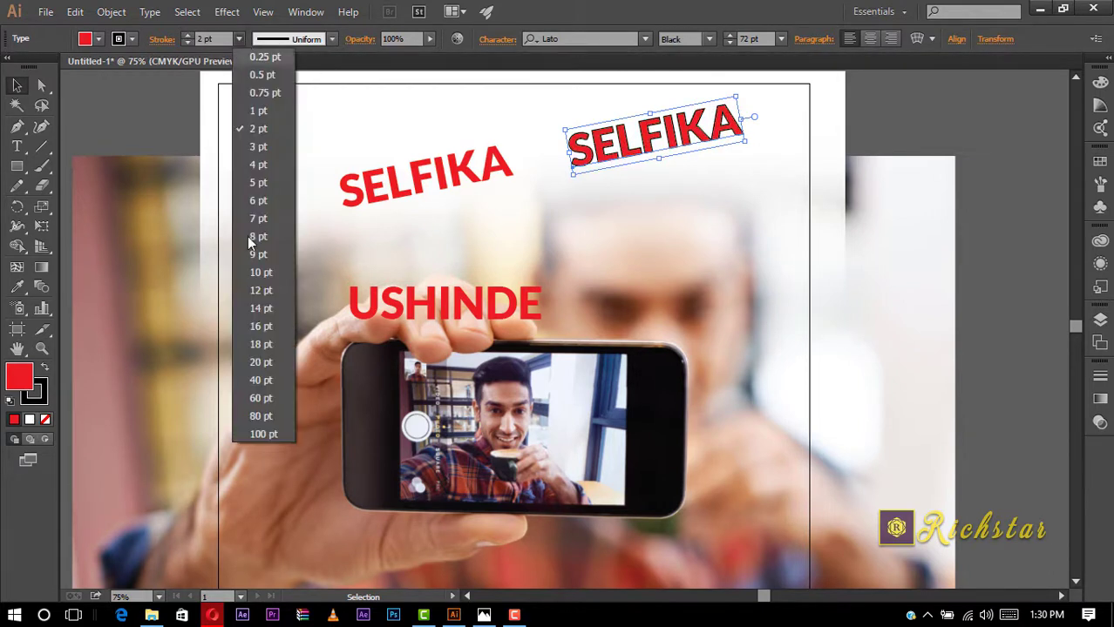
click(264, 279)
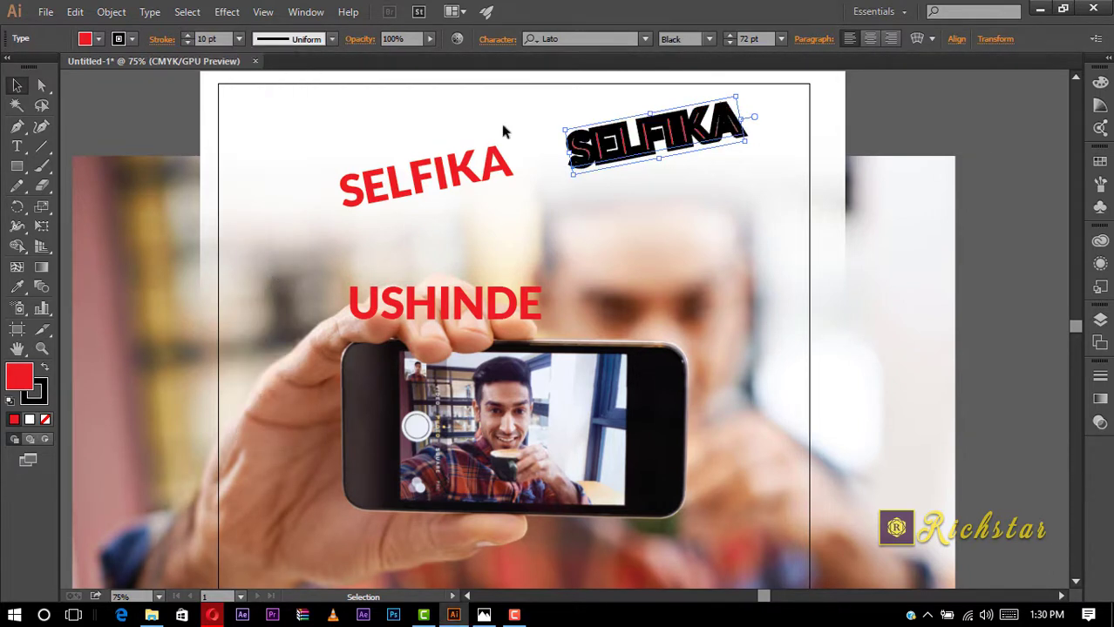
click(132, 40)
click(34, 67)
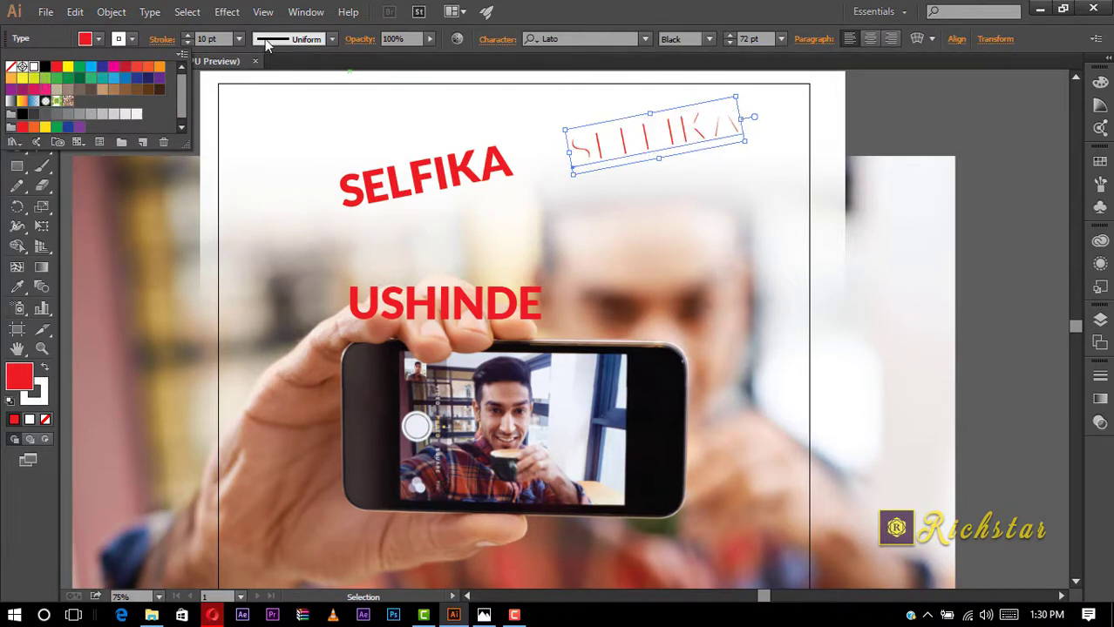
click(227, 11)
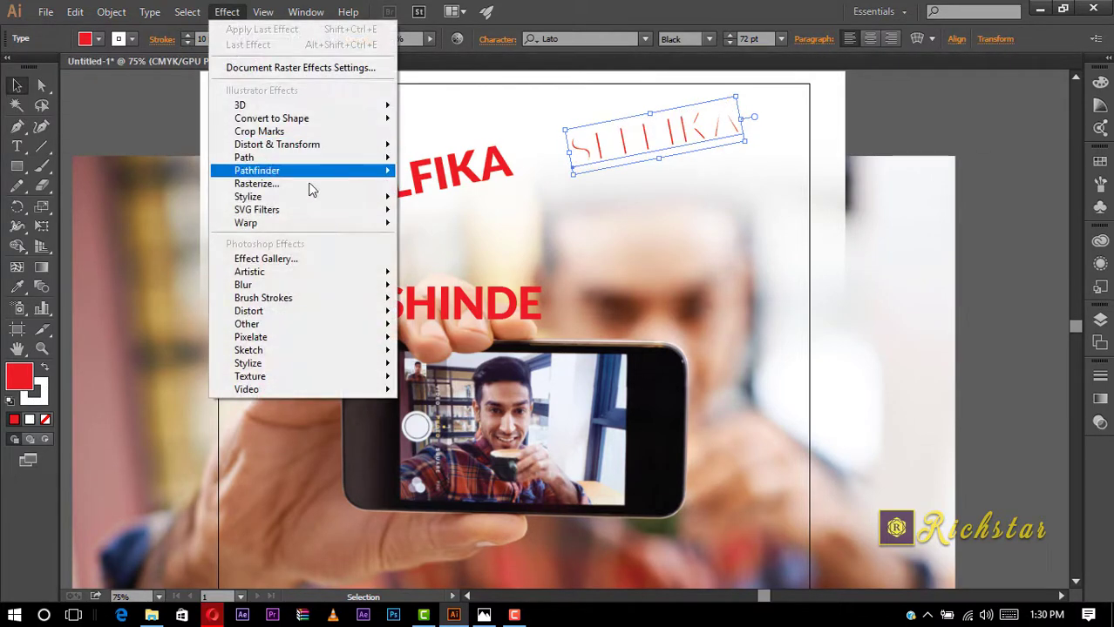
mouse_move(261, 197)
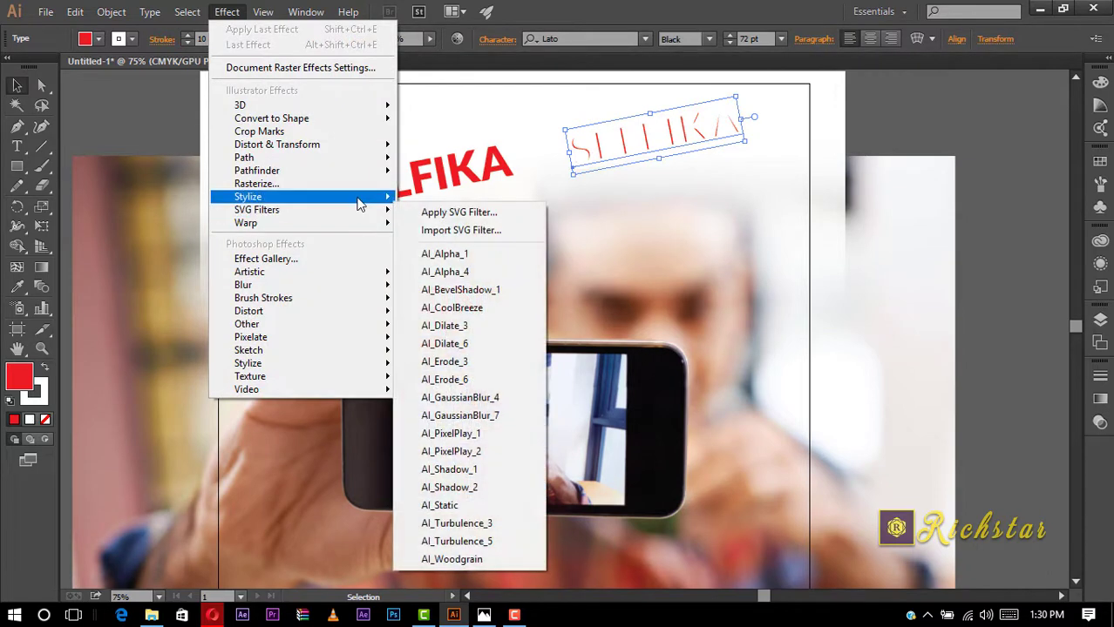
Give the SELFIKA copy a drop shadow with 5 pt X and Y offsets and 3 pt blur.
click(460, 200)
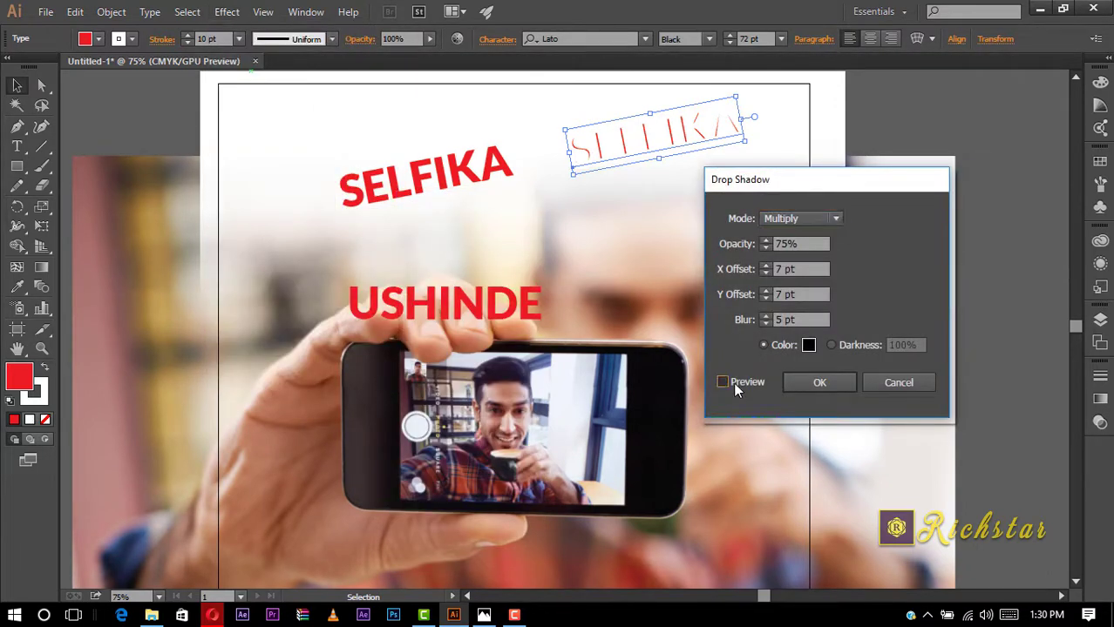
click(723, 383)
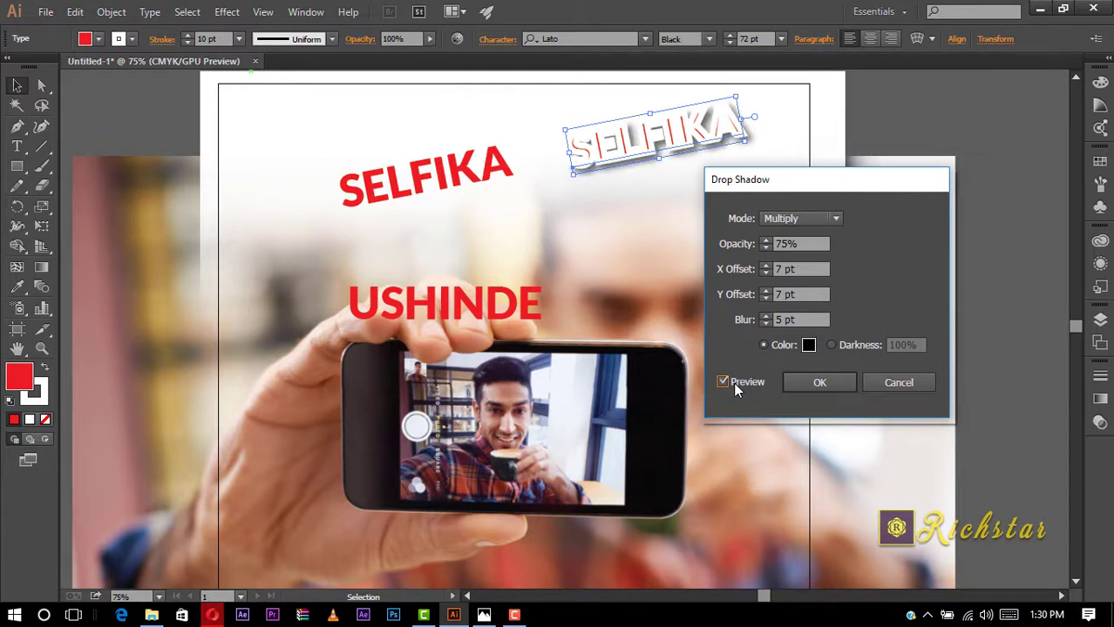
click(762, 321)
click(763, 324)
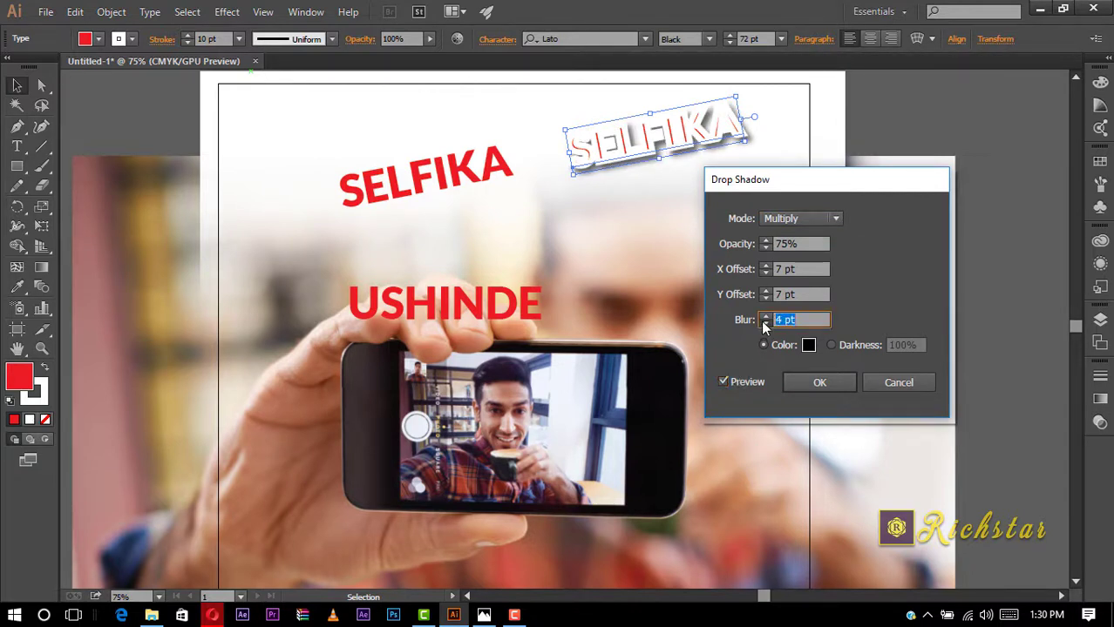
click(764, 324)
click(763, 324)
click(766, 298)
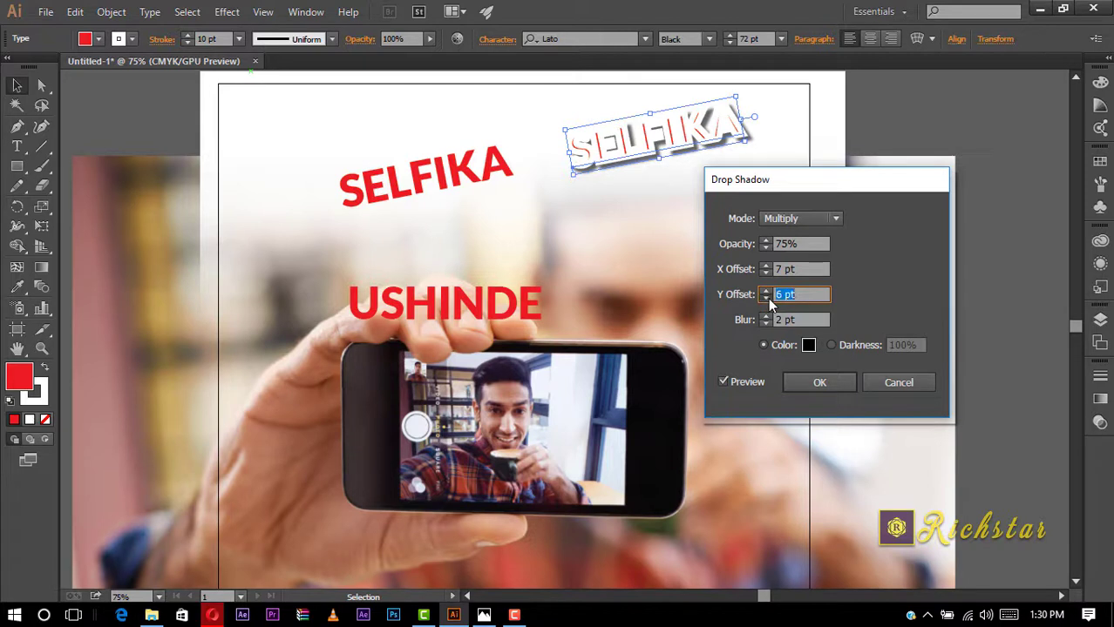
click(767, 299)
click(766, 274)
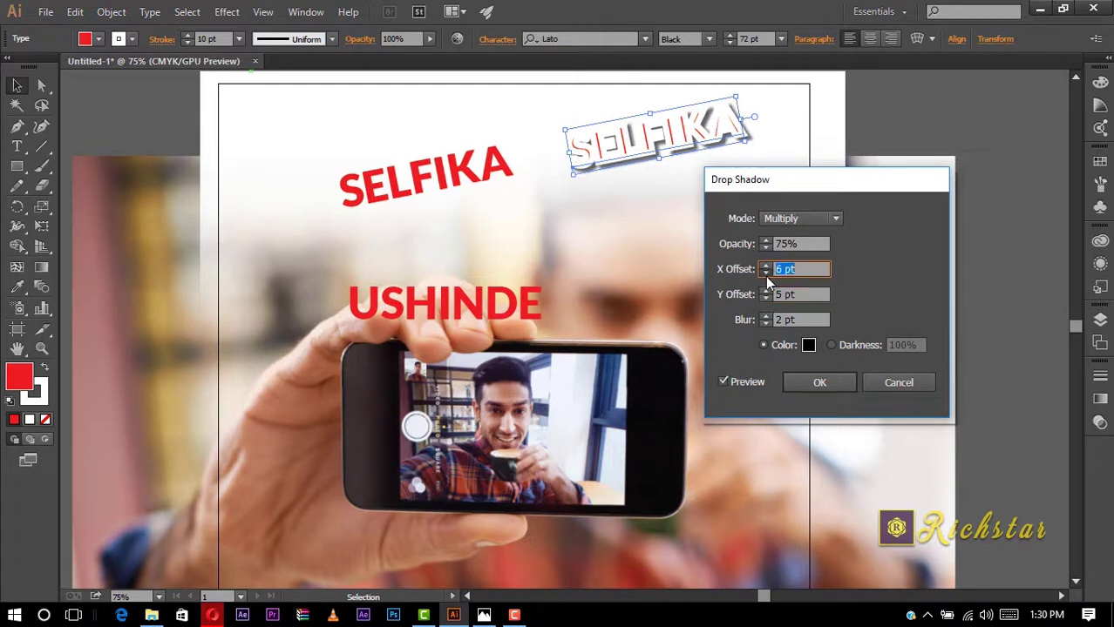
click(765, 276)
click(765, 276)
click(765, 275)
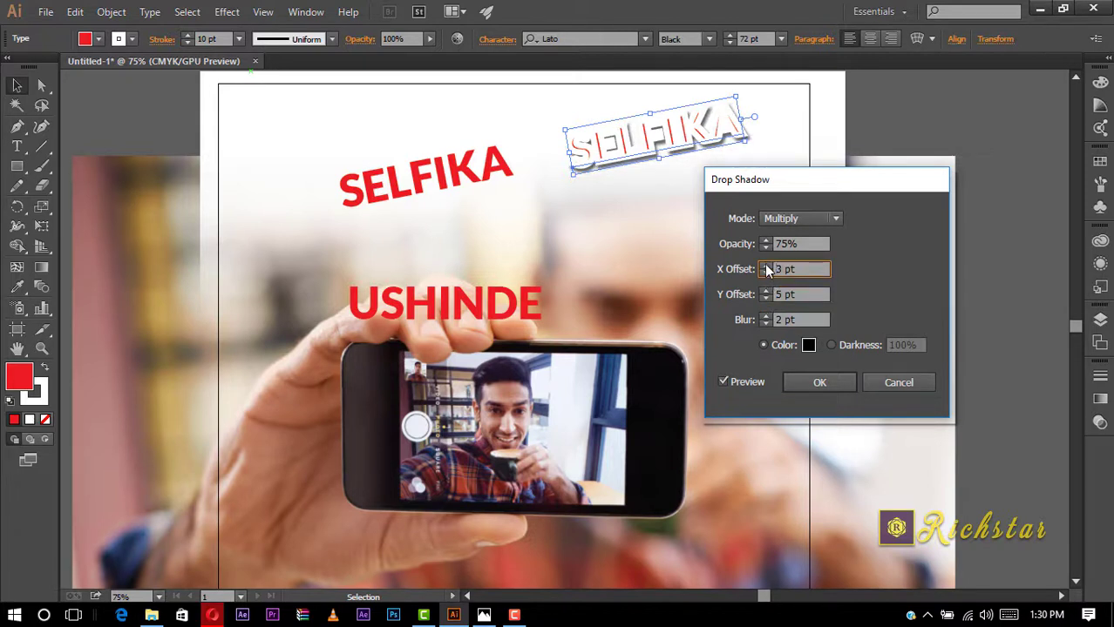
click(766, 266)
click(766, 266)
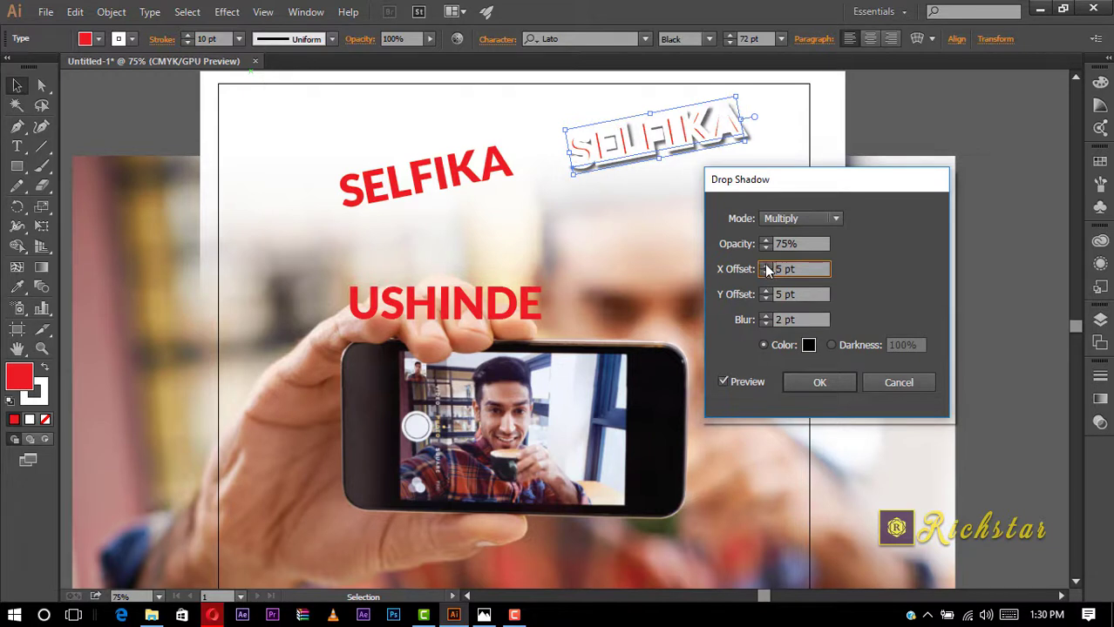
click(765, 319)
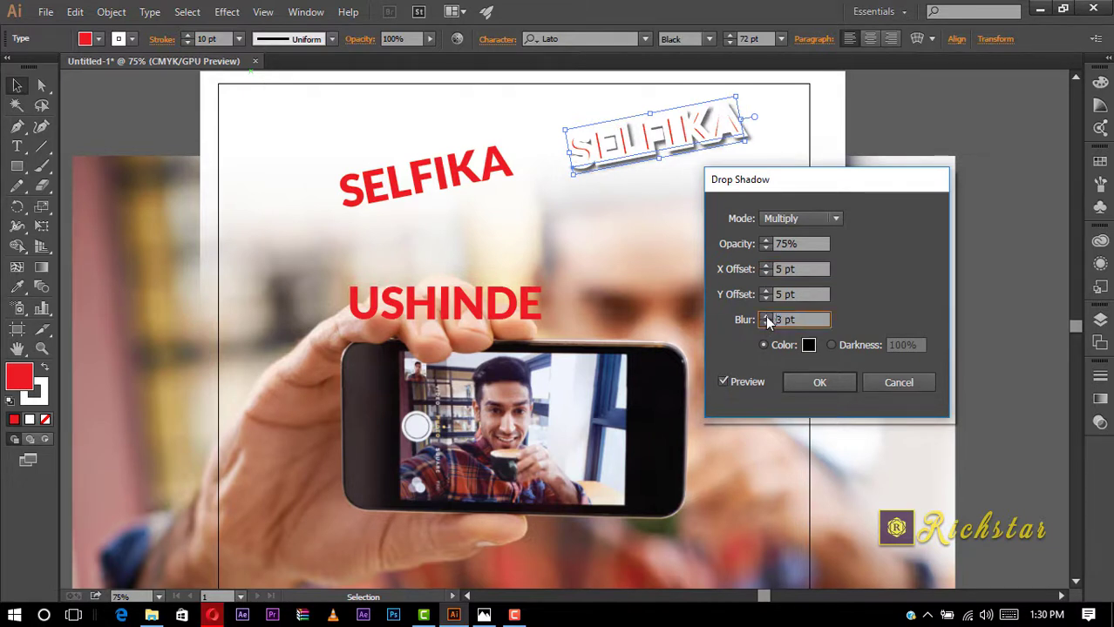
click(766, 245)
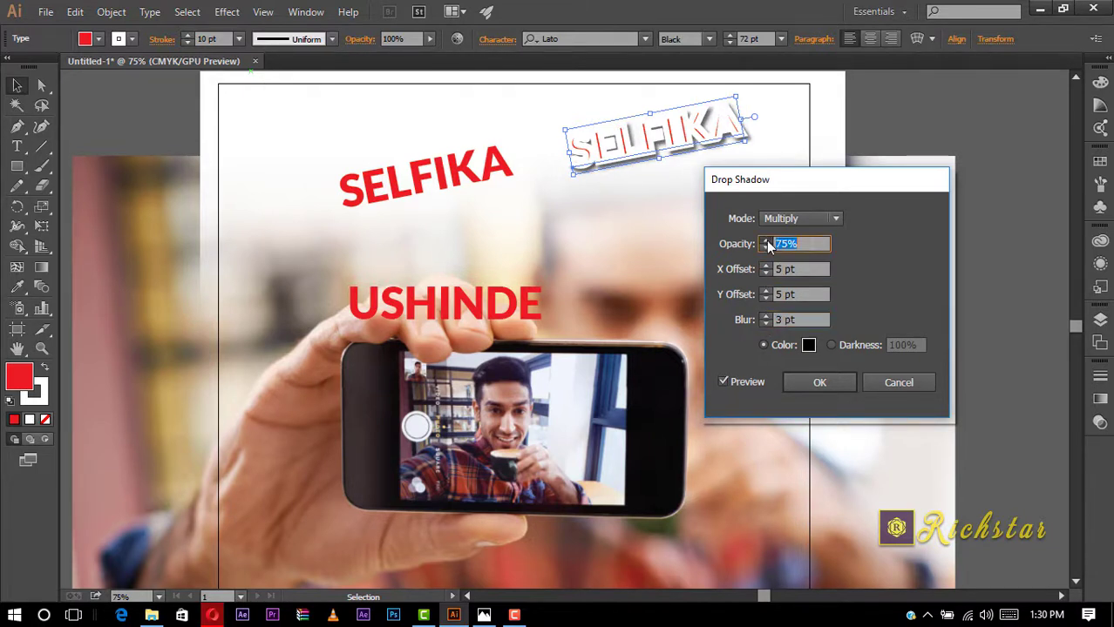
click(766, 241)
drag(792, 245, 772, 244)
click(822, 385)
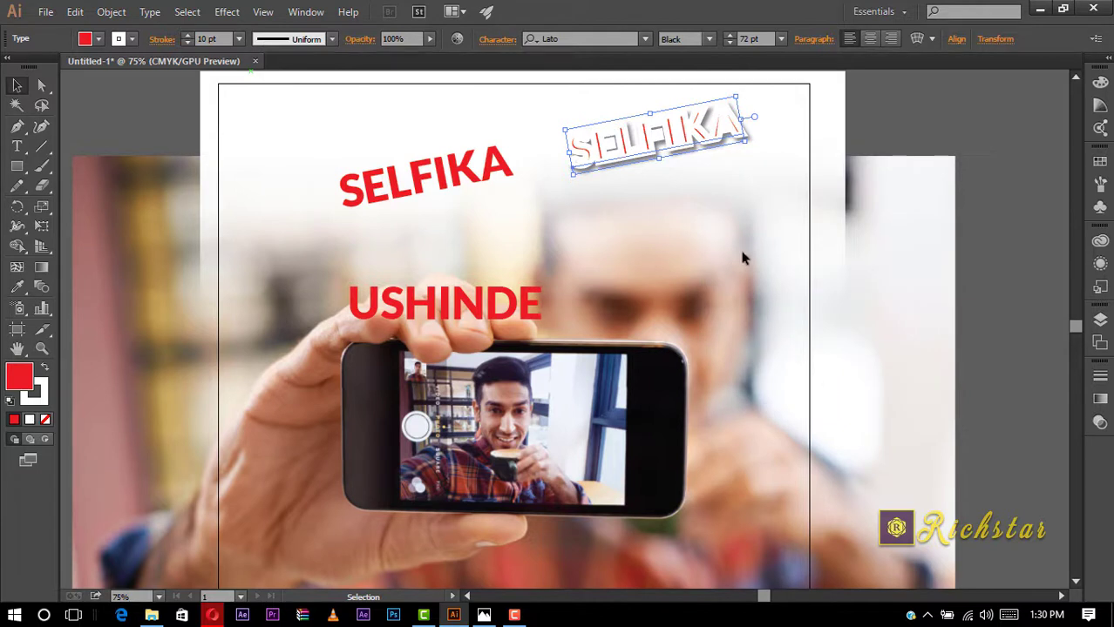
Move the shadowed copy under the red SELFIKA, bring the red text to front, and centre-align both.
click(678, 150)
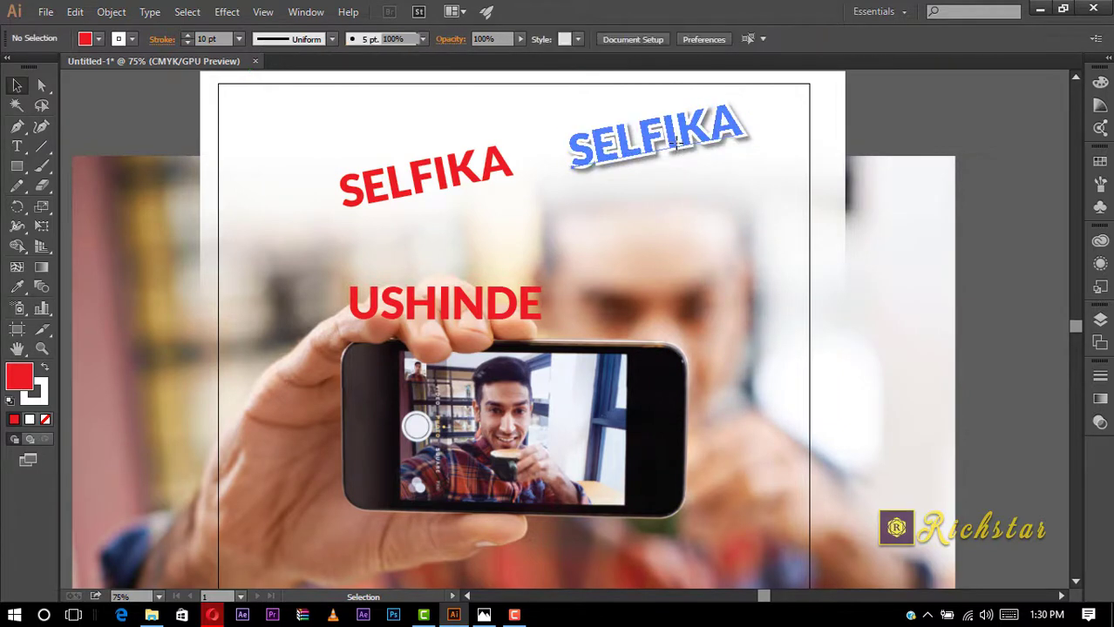
mouse_move(688, 137)
mouse_down()
mouse_move(495, 173)
mouse_move(475, 187)
mouse_up()
right_click(352, 195)
mouse_move(418, 348)
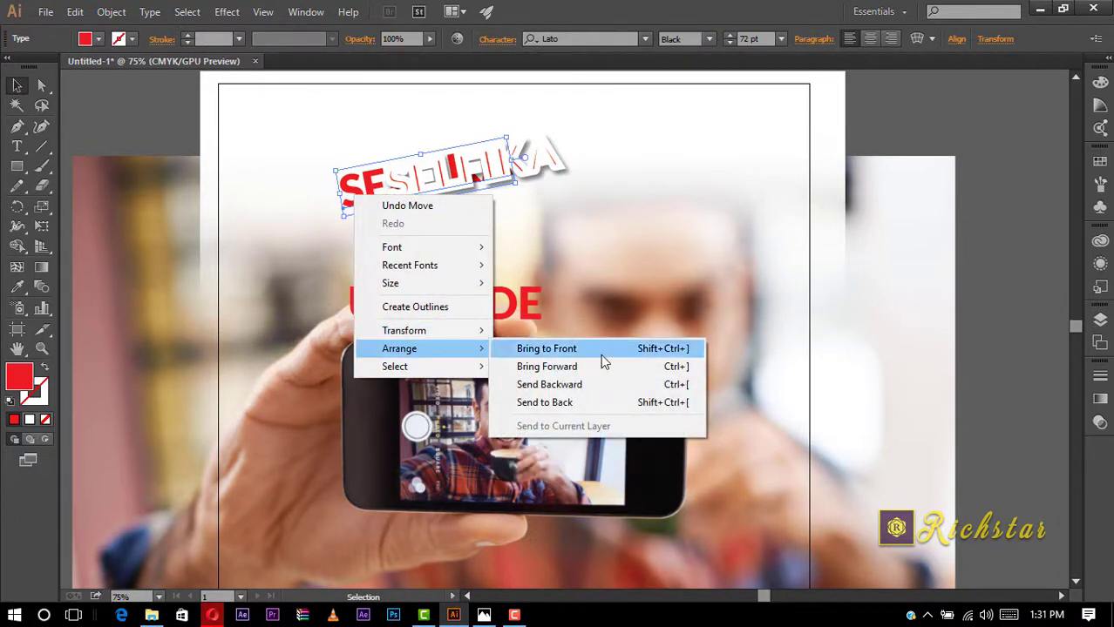
click(600, 352)
click(606, 142)
click(414, 200)
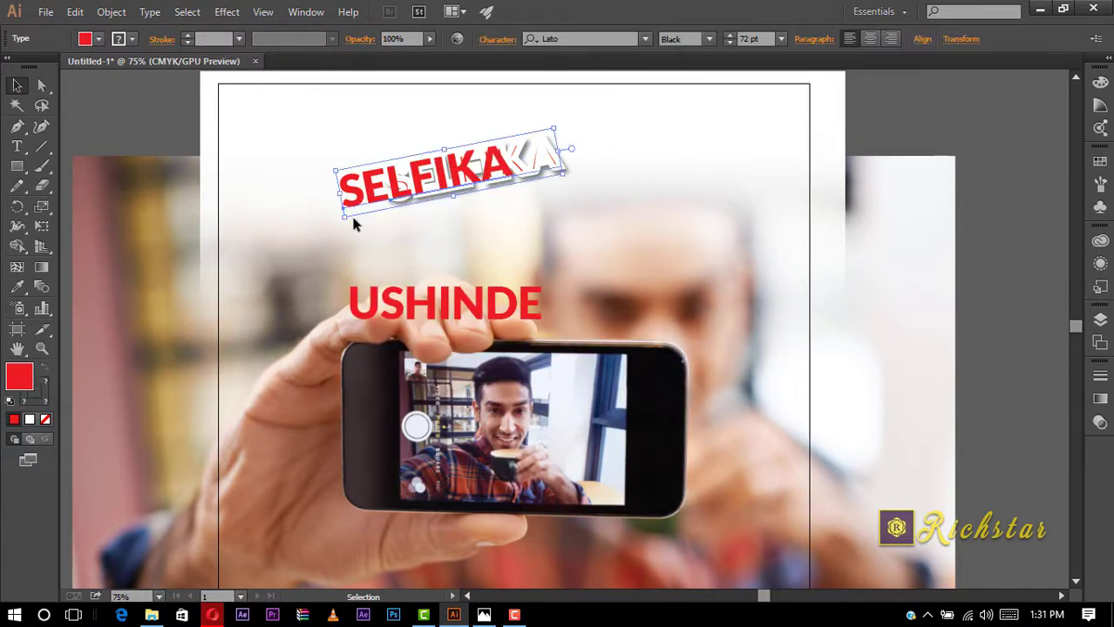
click(921, 38)
click(785, 83)
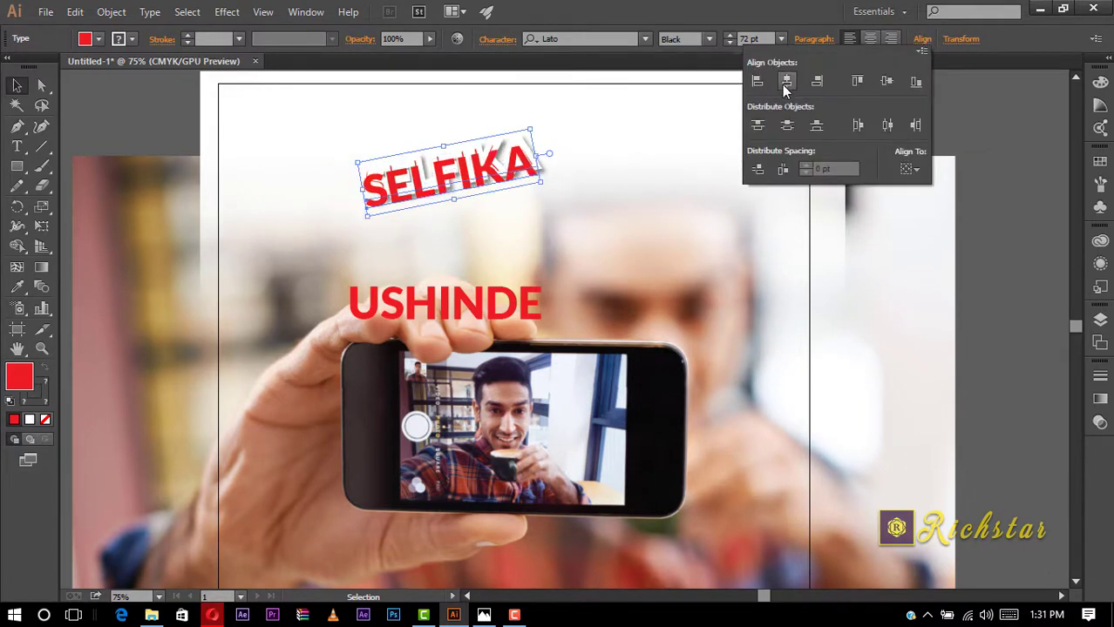
click(887, 83)
click(561, 262)
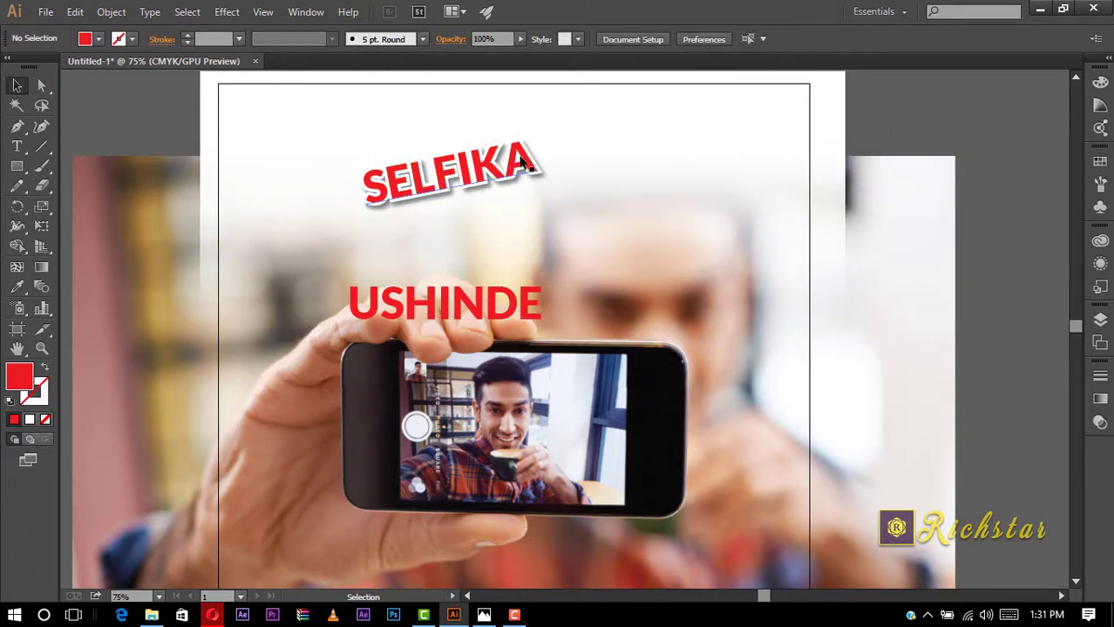
Duplicate USHINDE and give the upper copy a 10 pt white outline and drop shadow.
drag(497, 305, 682, 250)
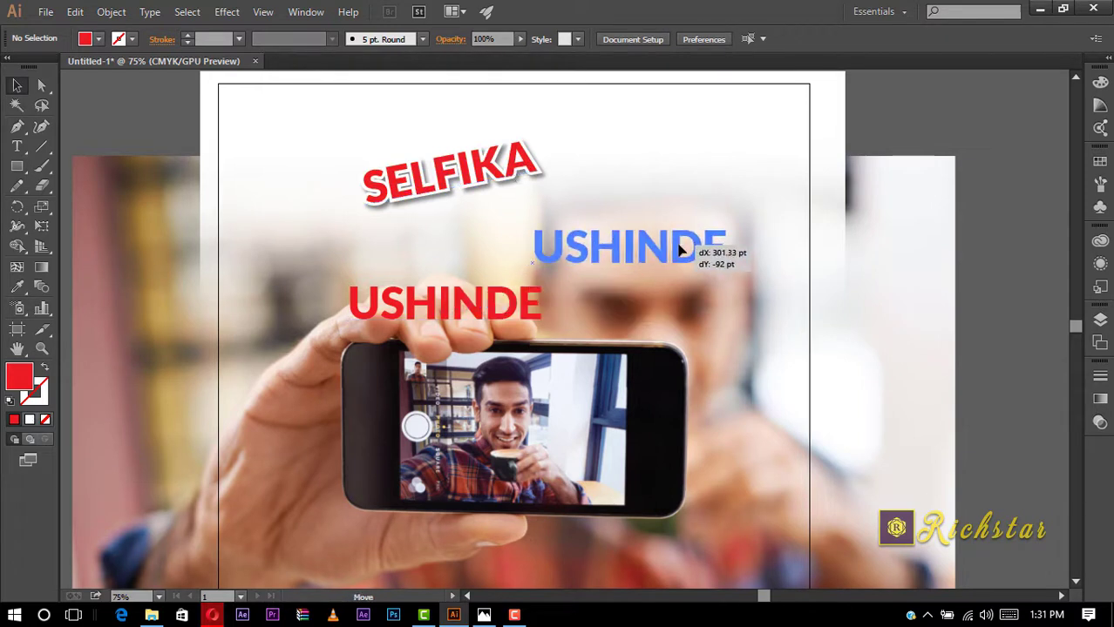
key(a)
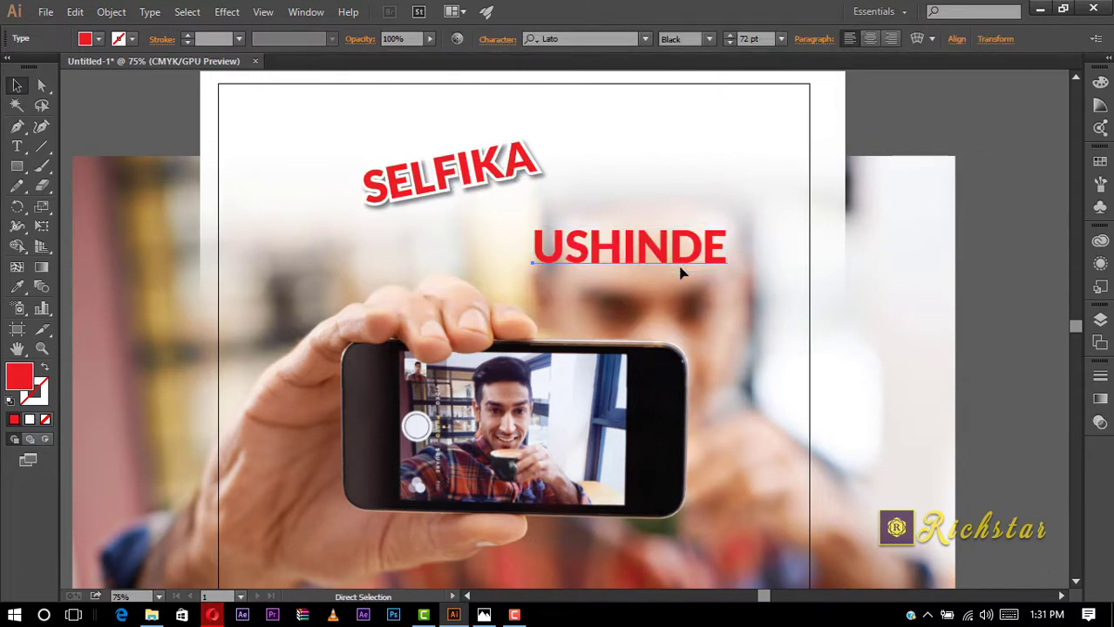
key(ctrl+v)
click(616, 259)
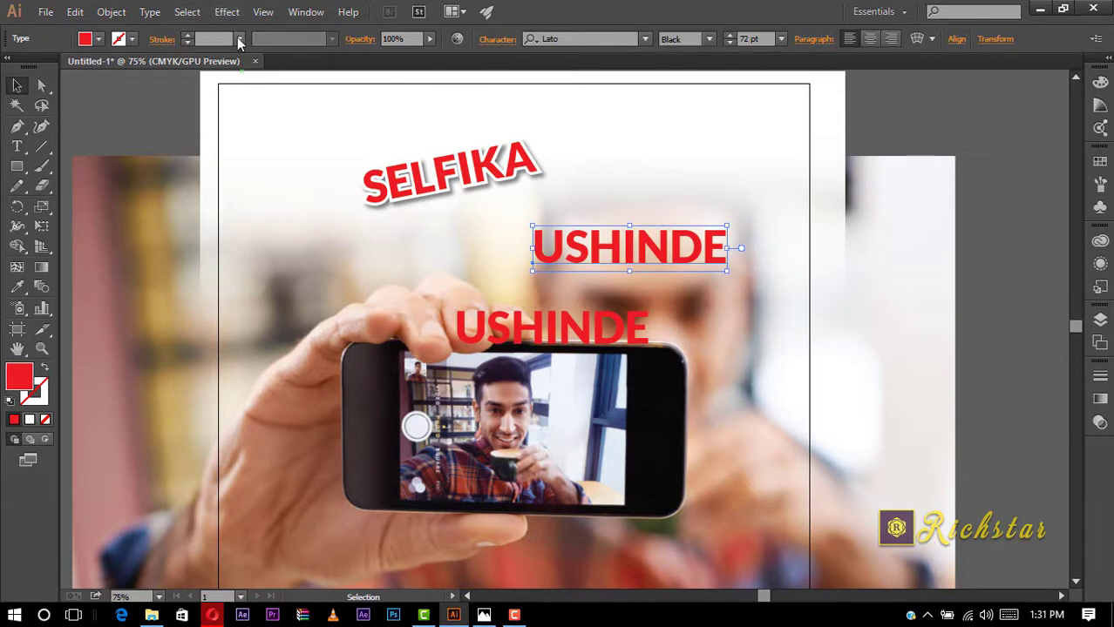
click(238, 43)
click(266, 277)
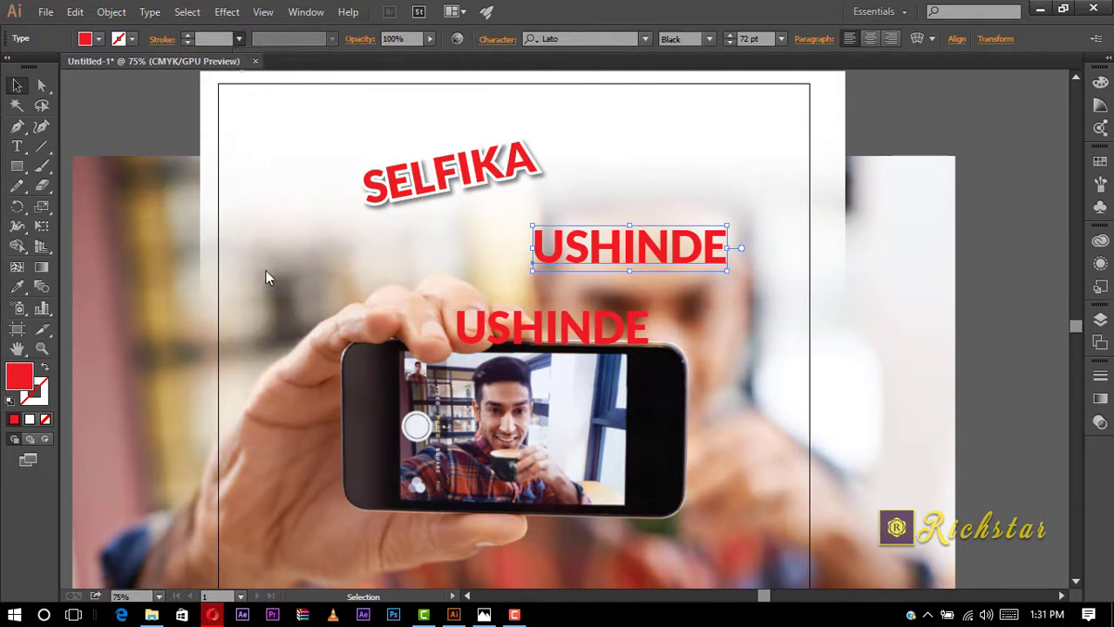
click(227, 11)
click(263, 44)
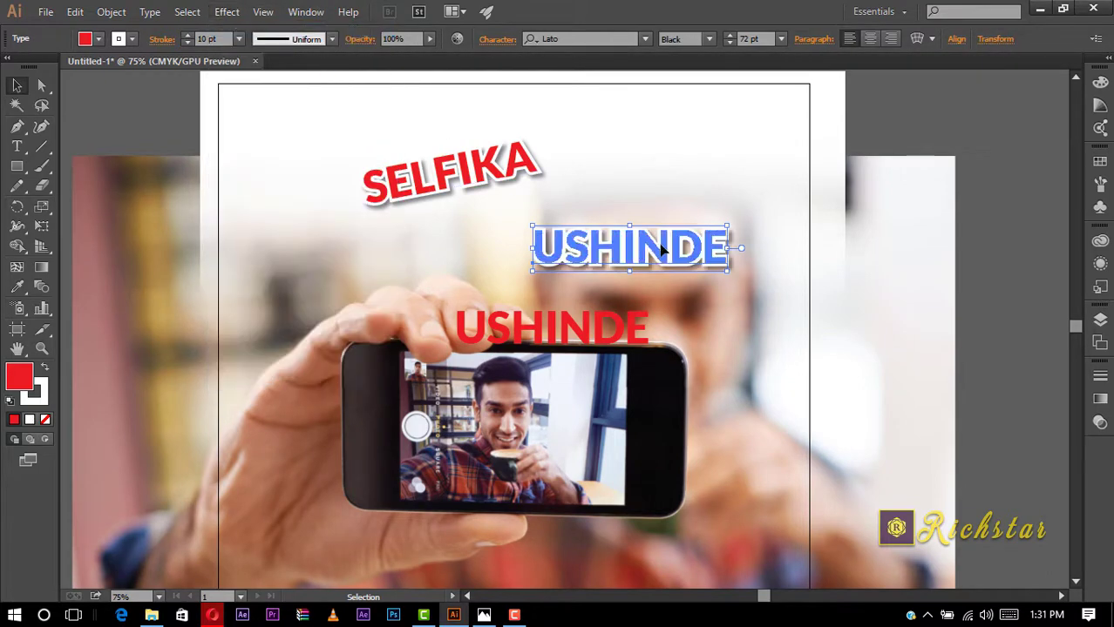
Place the red USHINDE on the outlined copy and centre both horizontally and vertically.
drag(539, 338, 640, 278)
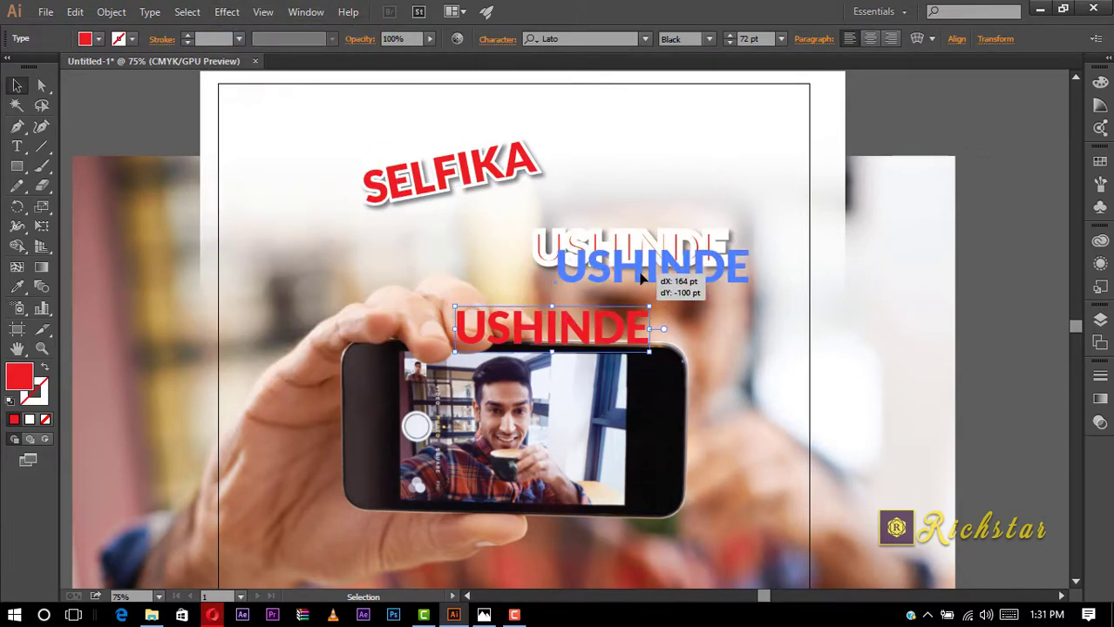
right_click(641, 277)
click(753, 174)
drag(753, 171, 645, 296)
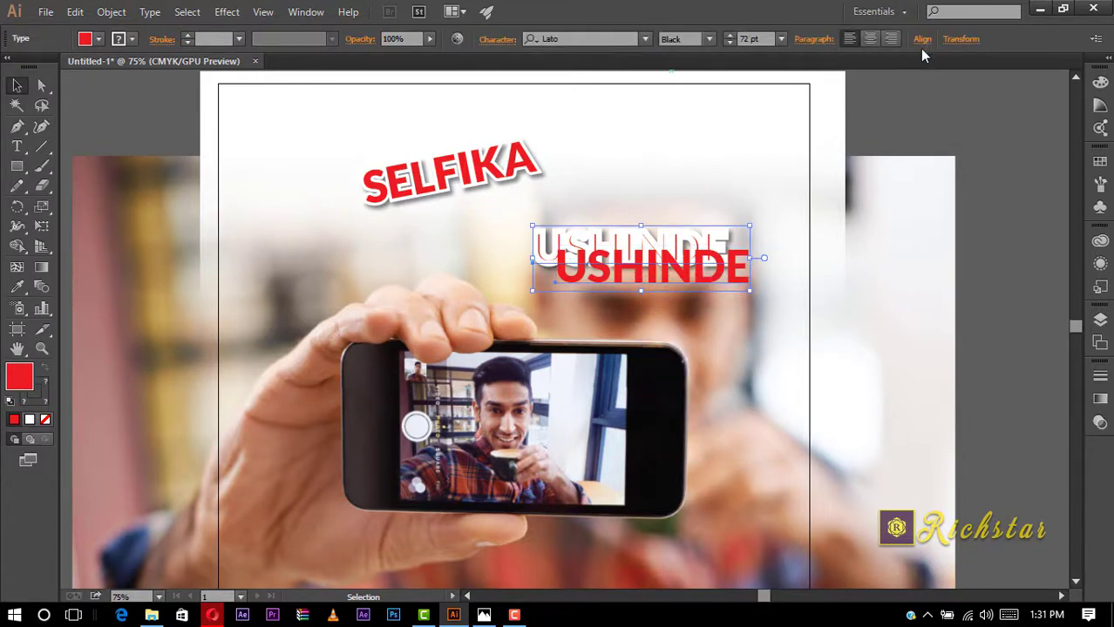
click(922, 39)
click(786, 81)
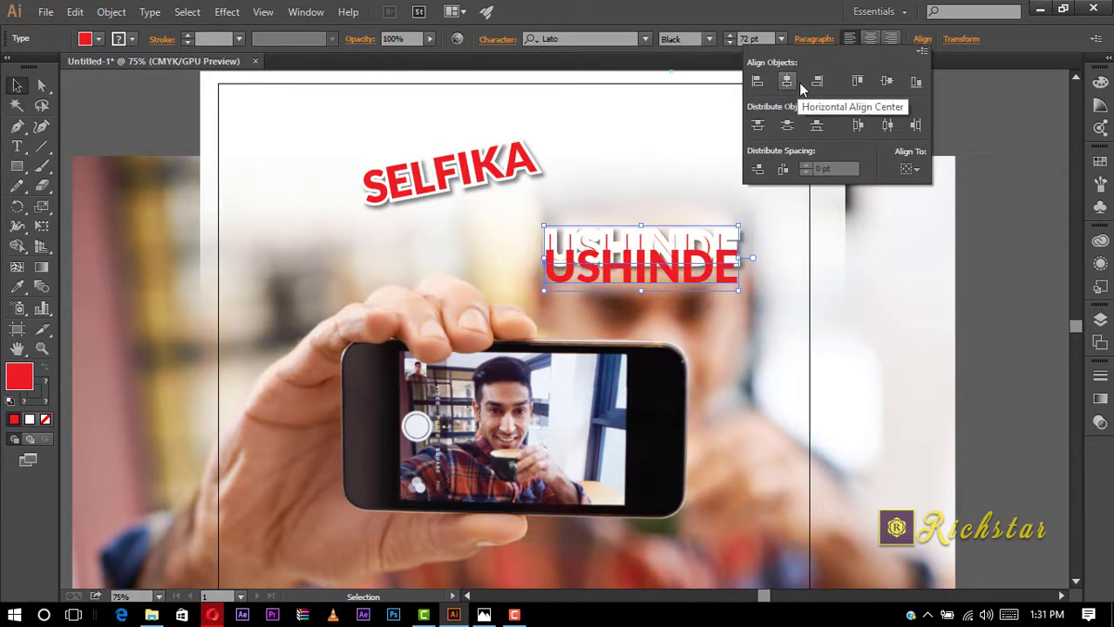
click(882, 82)
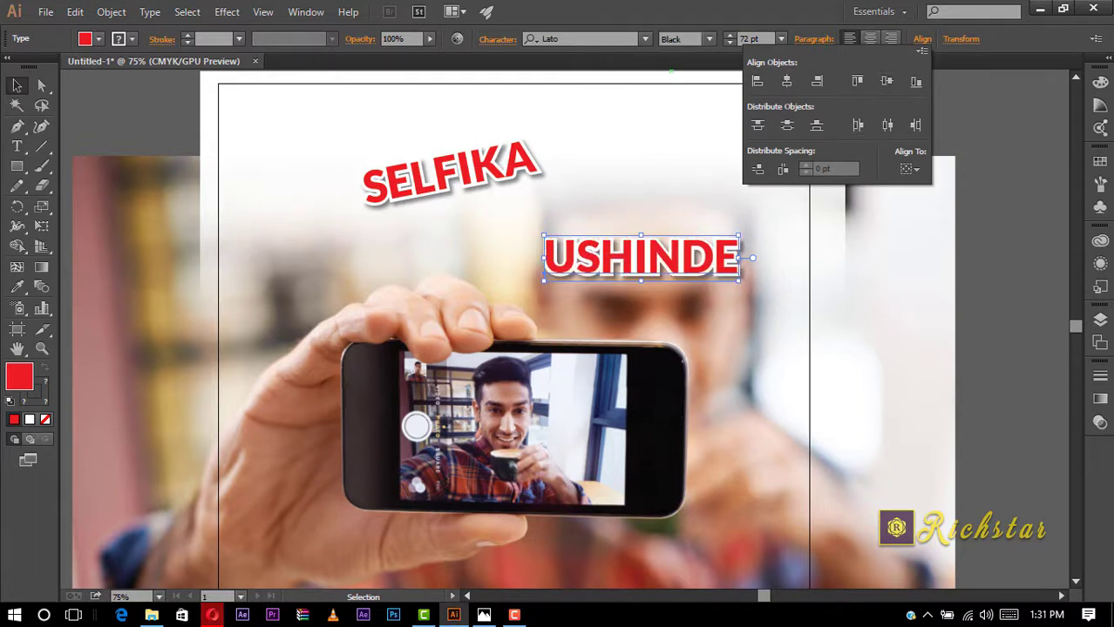
click(526, 622)
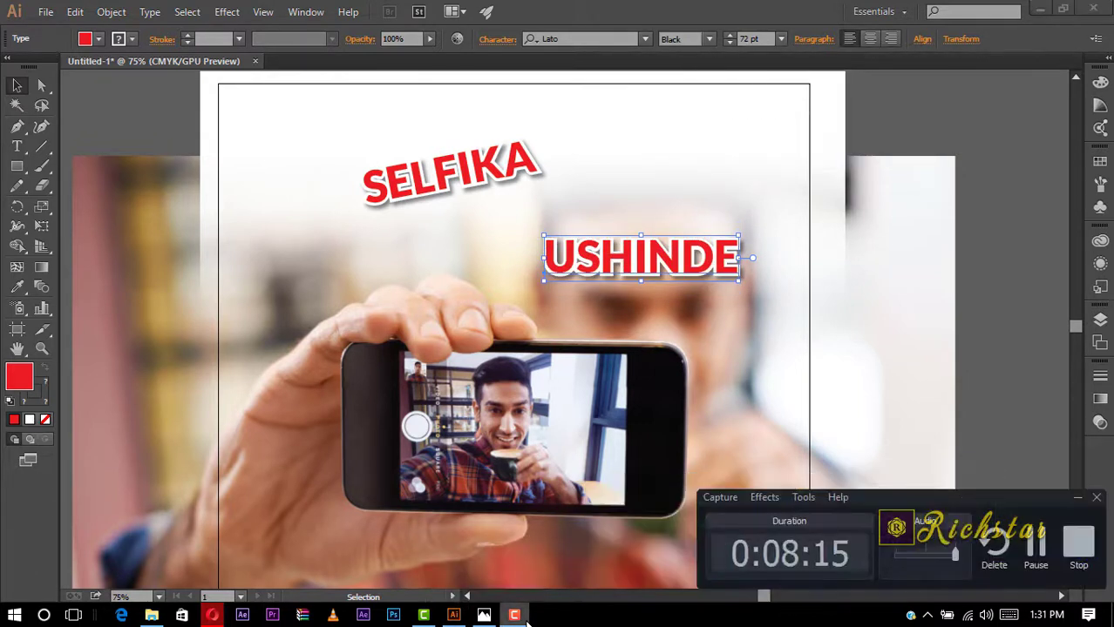
click(526, 623)
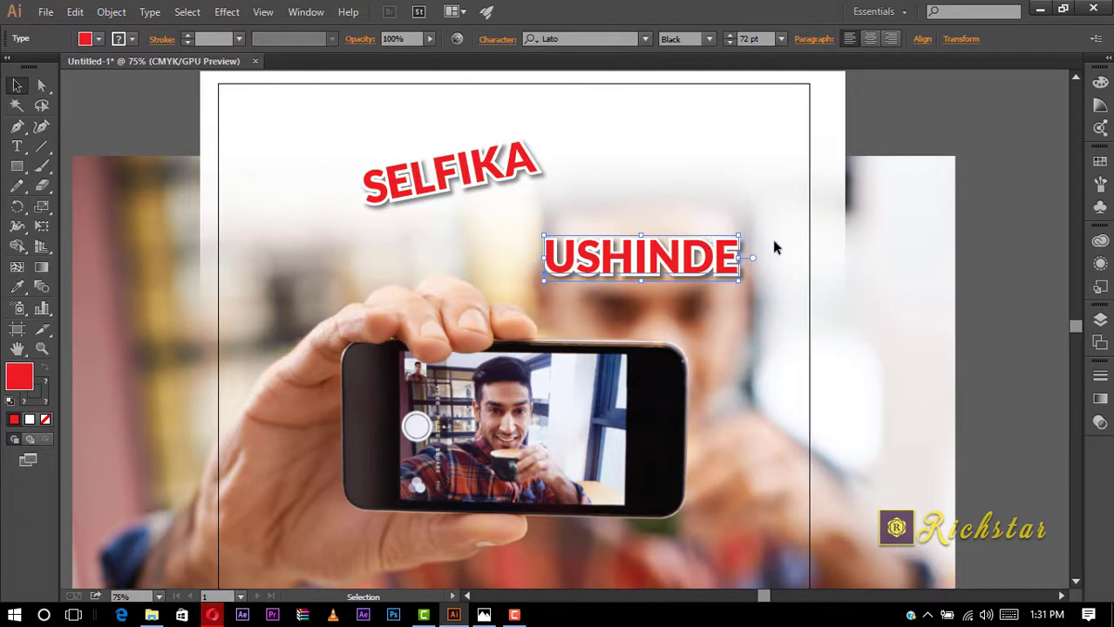
Group the two USHINDE layers and tilt them to match SELFIKA.
click(760, 293)
click(649, 267)
key(a)
key(v)
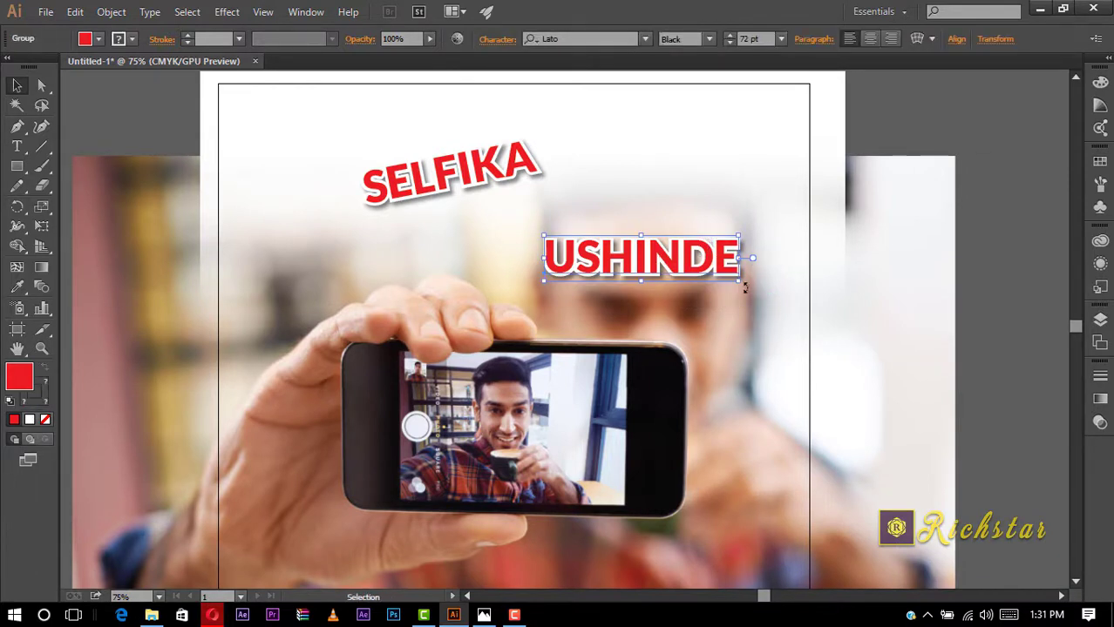
mouse_move(745, 287)
mouse_down()
mouse_move(582, 237)
mouse_move(572, 220)
mouse_move(586, 258)
mouse_up()
click(562, 291)
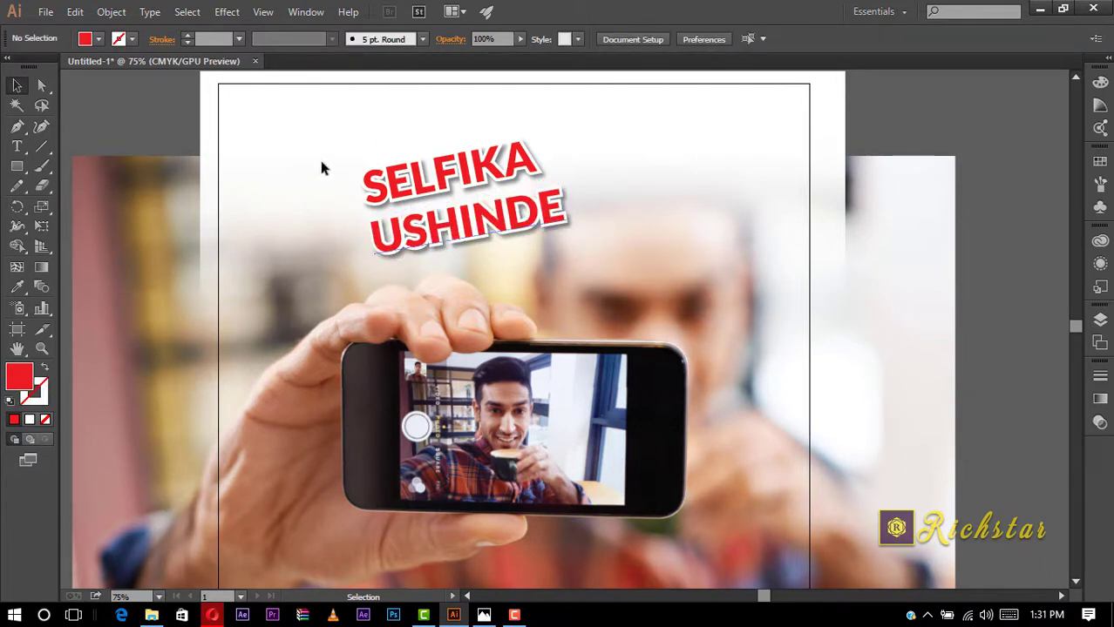
click(17, 172)
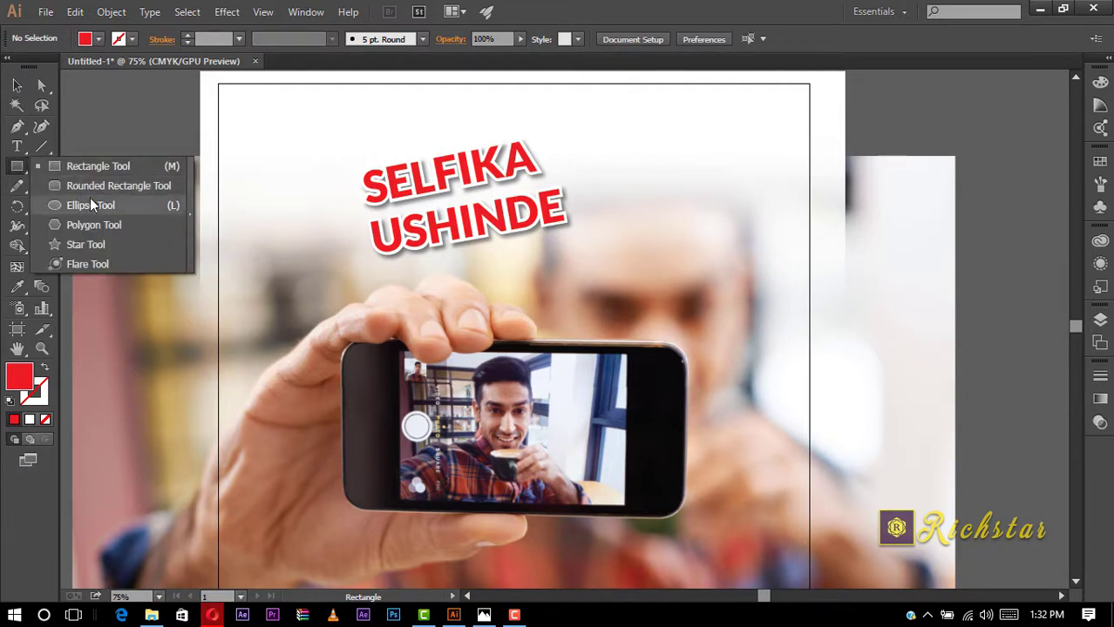
Draw a red circle at the upper right of the page.
drag(17, 172, 90, 198)
drag(639, 170, 787, 317)
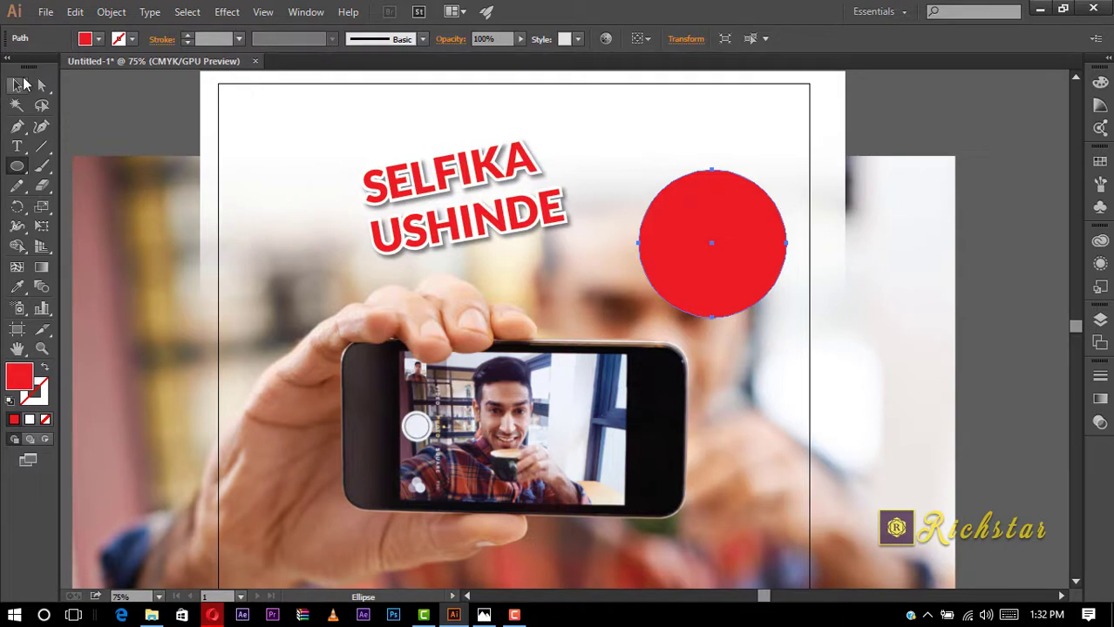
click(16, 84)
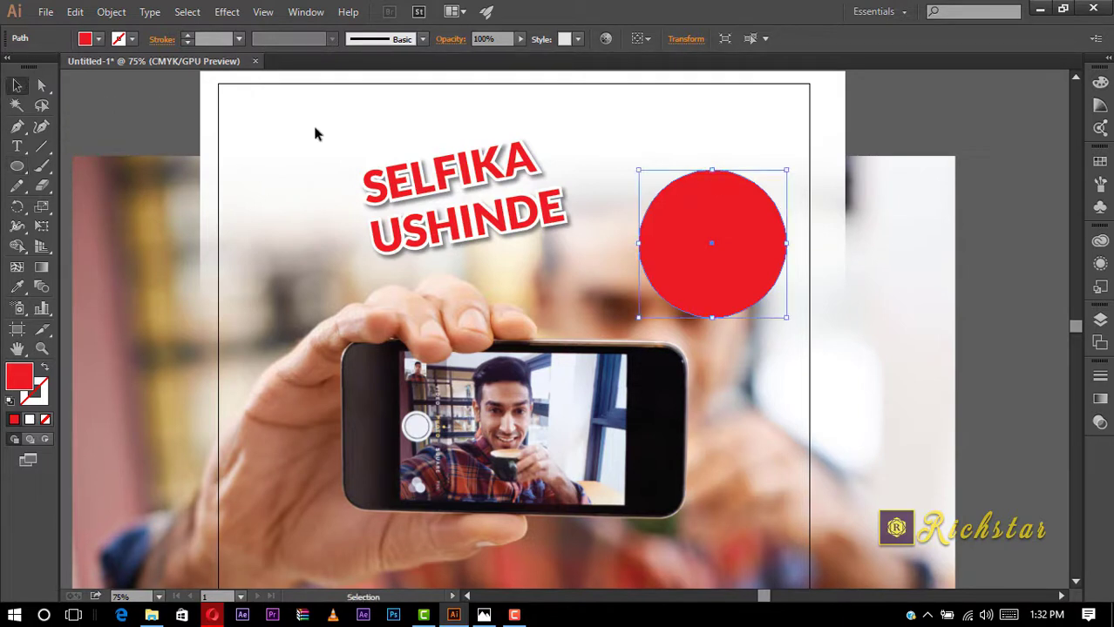
click(100, 39)
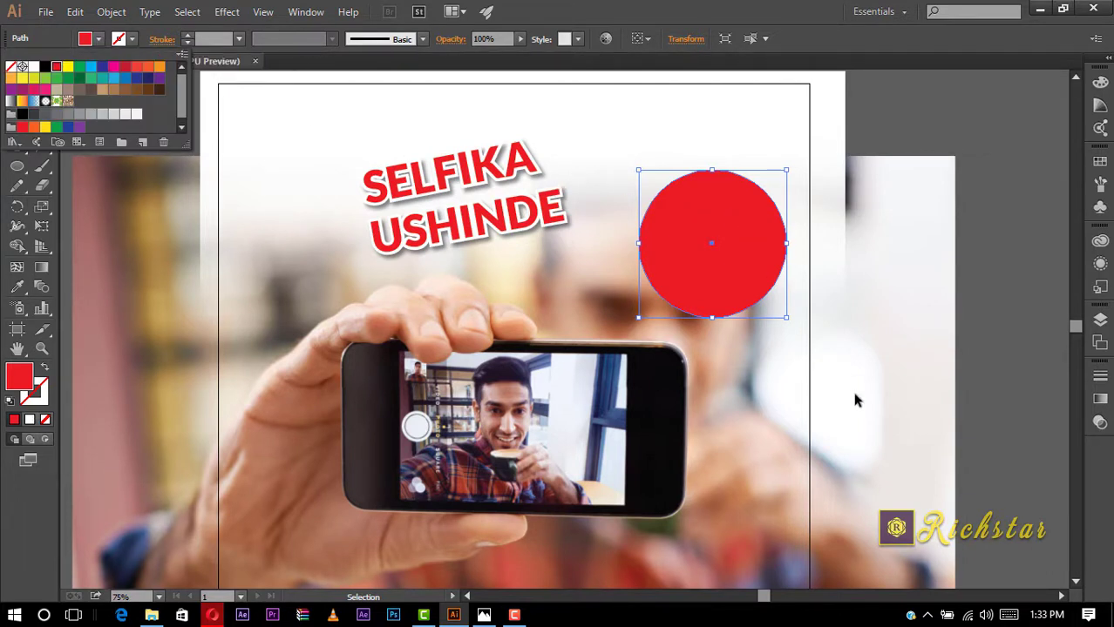
click(718, 294)
Duplicate the circle, enlarge the copy and fill it white.
click(731, 345)
click(727, 287)
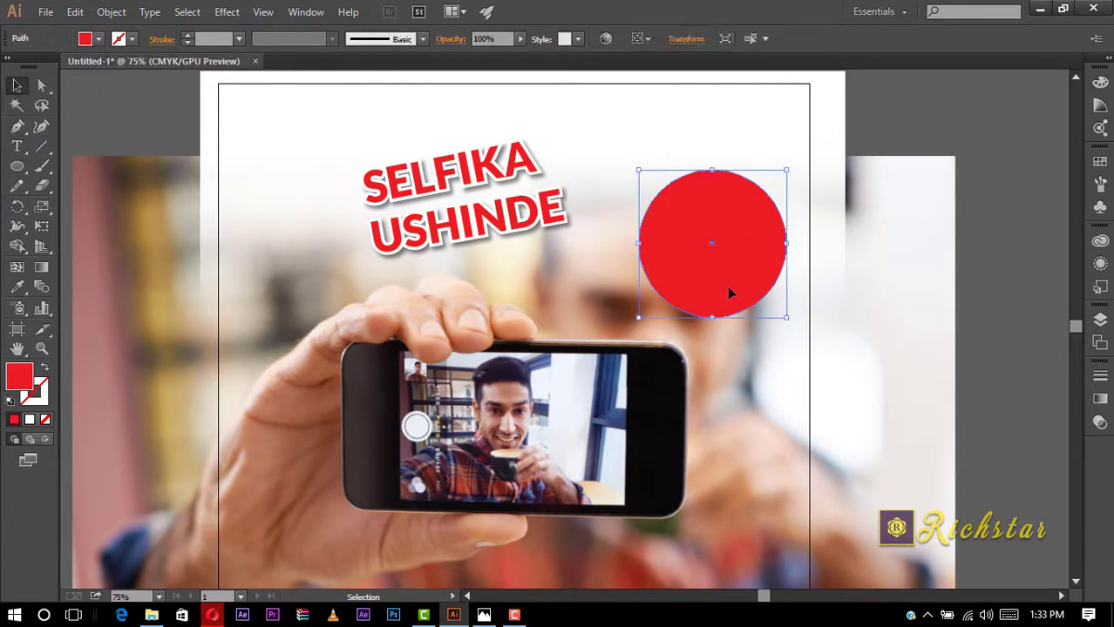
key(ctrl+c)
key(ctrl+v)
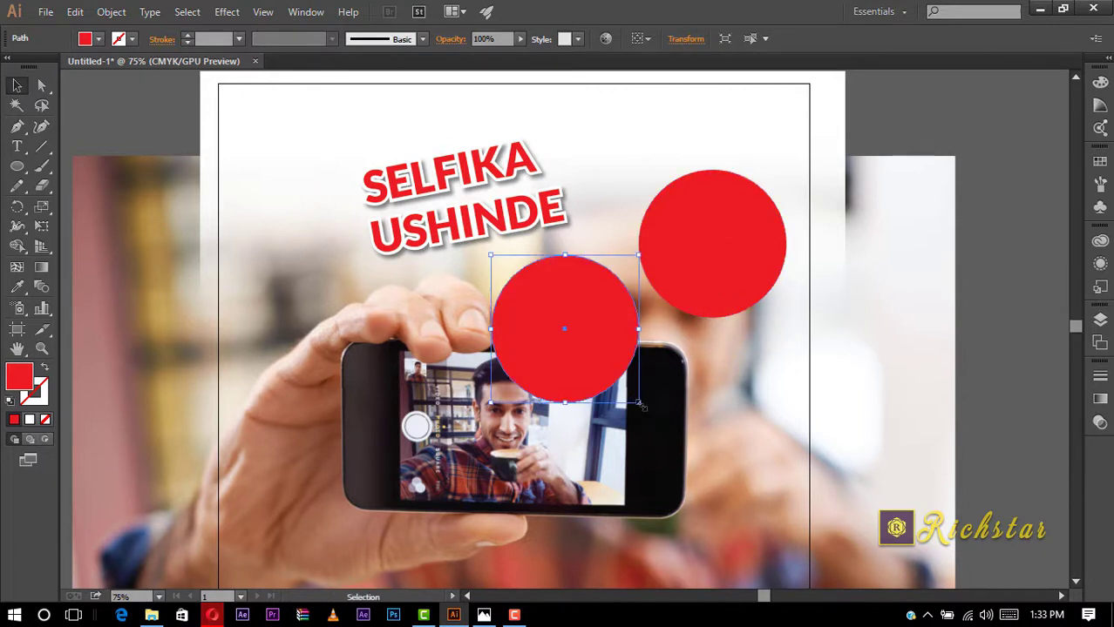
mouse_move(639, 404)
mouse_down()
mouse_move(649, 425)
mouse_move(650, 414)
mouse_up()
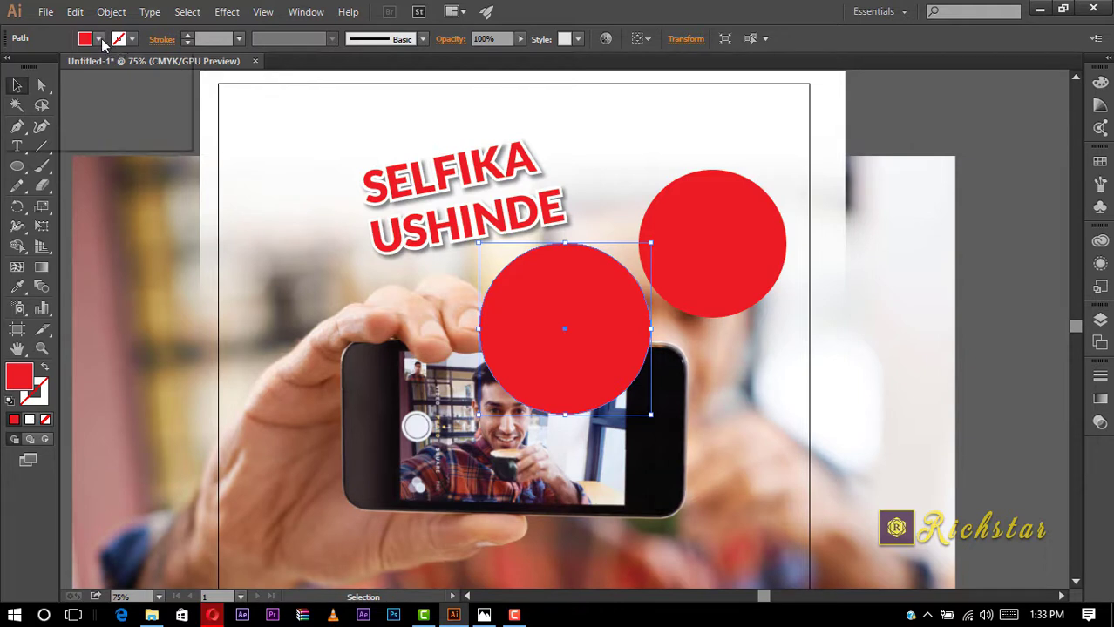
click(99, 38)
click(34, 67)
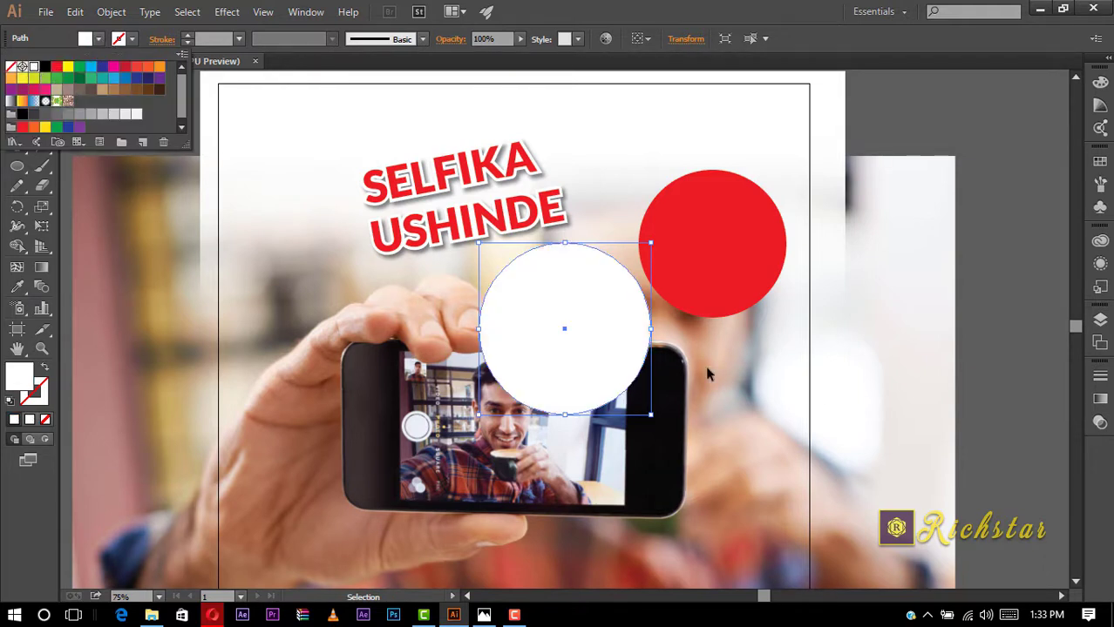
Stack the red circle in front of the white one, move both onto the phone, and enlarge the white ring.
mouse_move(708, 245)
mouse_down()
mouse_move(558, 330)
mouse_move(568, 332)
mouse_up()
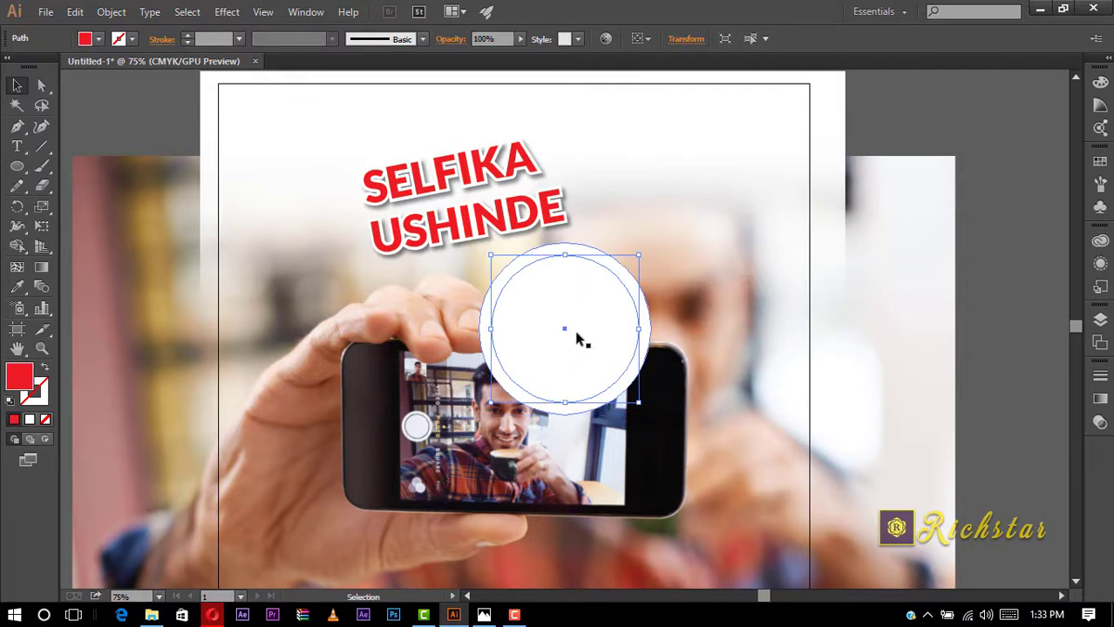
right_click(576, 337)
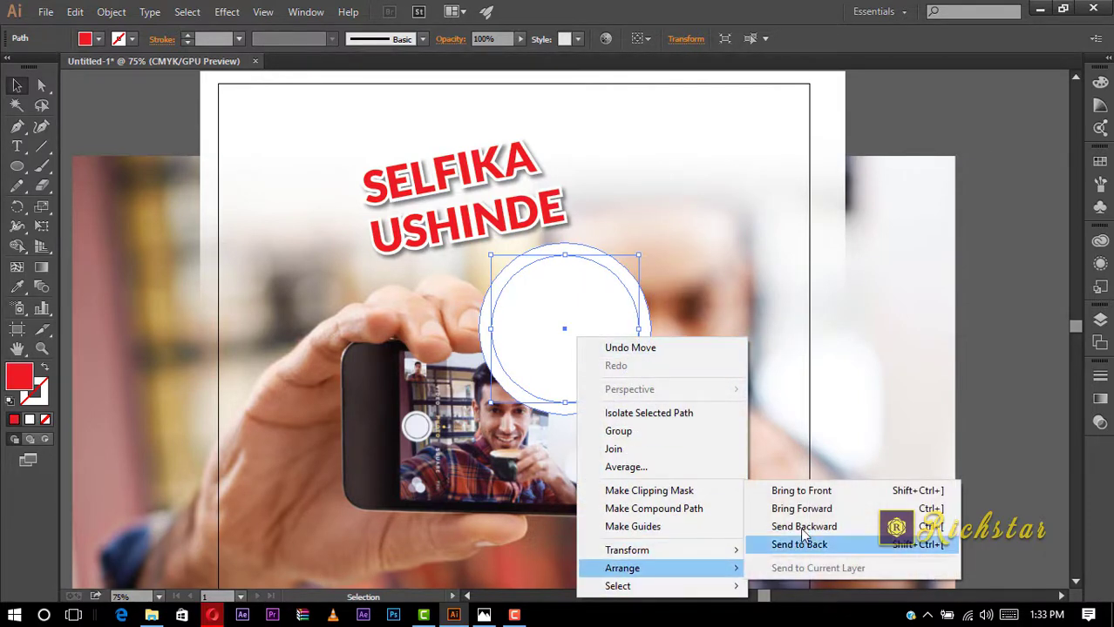
click(819, 492)
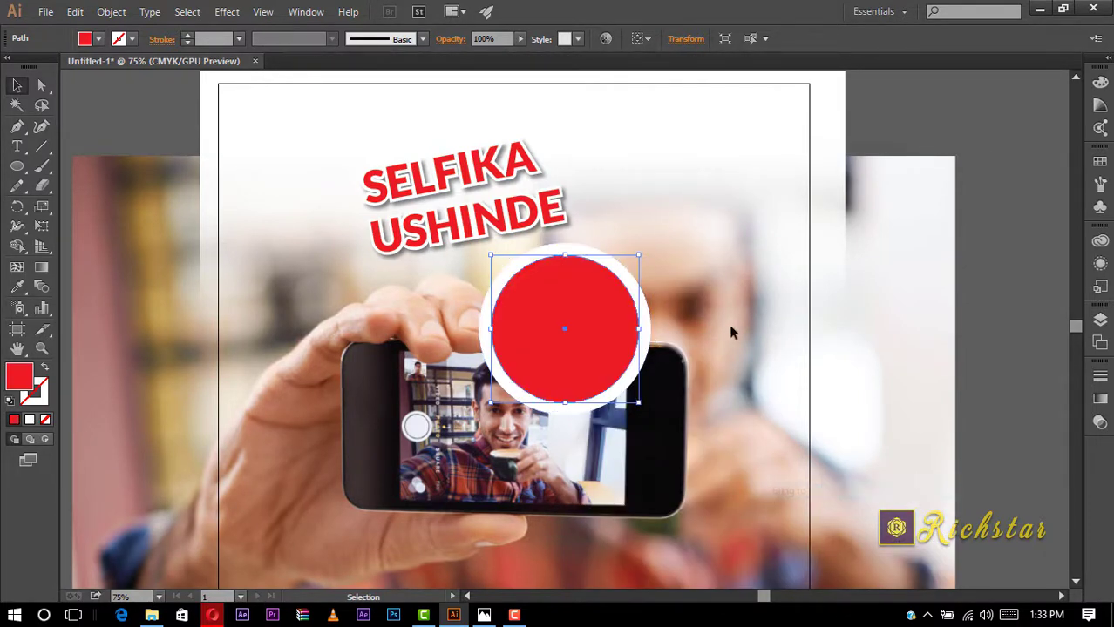
drag(669, 283, 536, 373)
drag(556, 331, 521, 449)
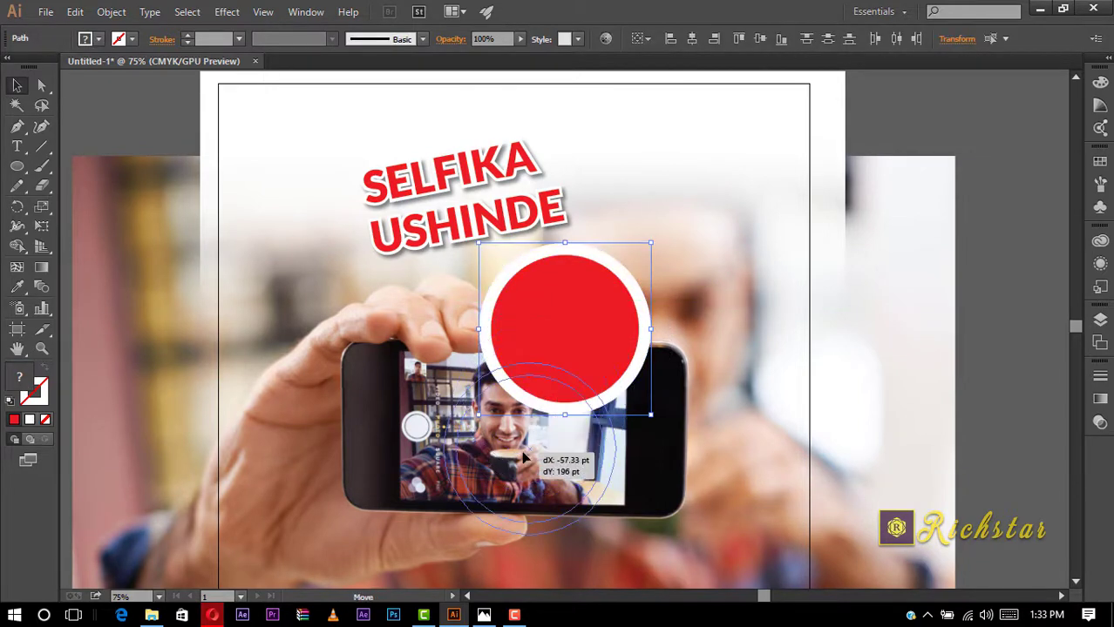
click(691, 426)
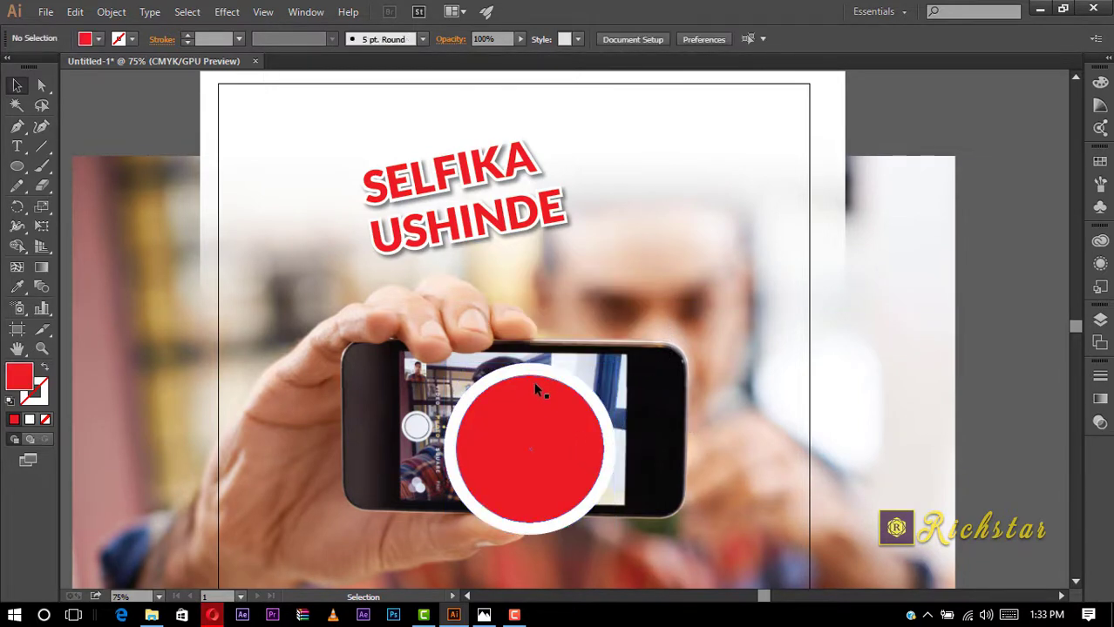
click(488, 379)
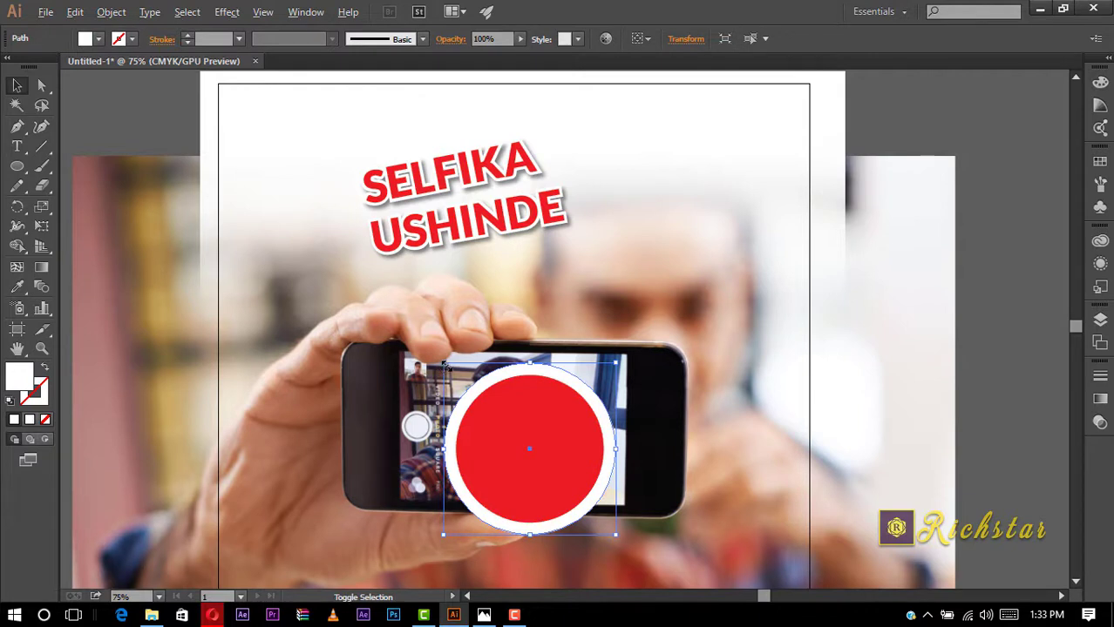
mouse_move(446, 367)
mouse_down()
mouse_move(431, 358)
mouse_move(450, 357)
mouse_move(433, 356)
mouse_up()
Move a white-circle copy right of the phone and the red circle to the lower right.
click(754, 419)
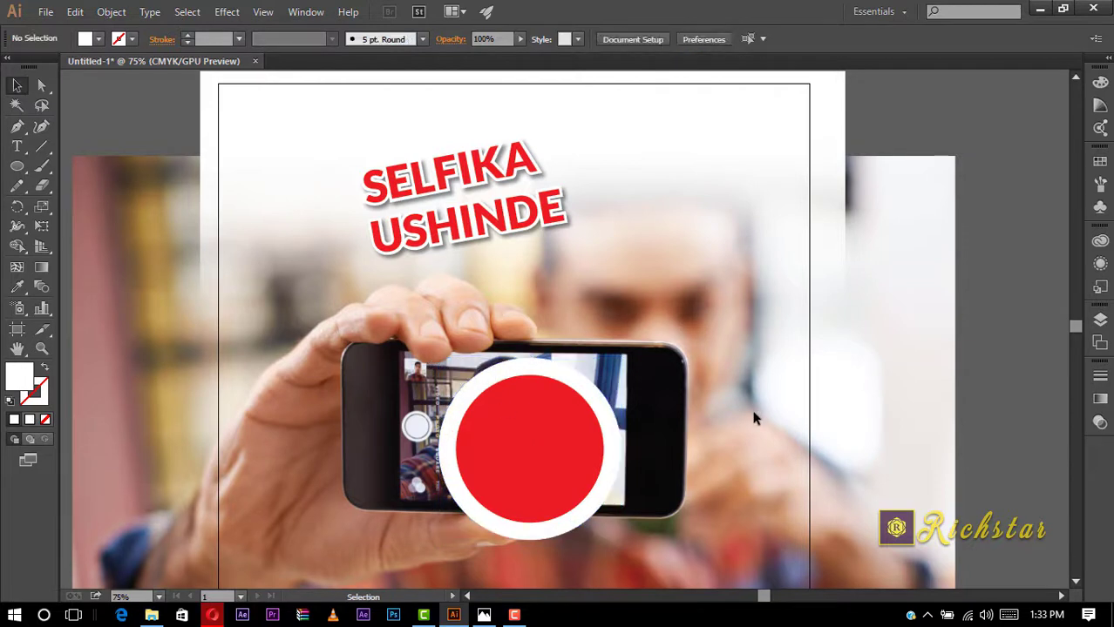
click(620, 434)
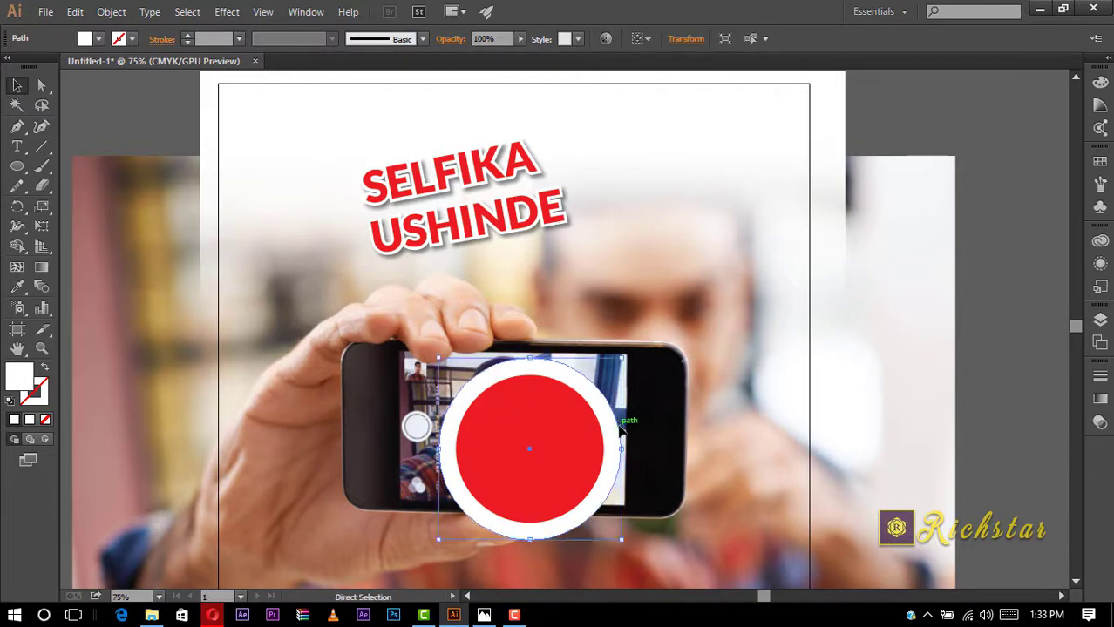
drag(620, 427, 667, 421)
drag(599, 338, 828, 377)
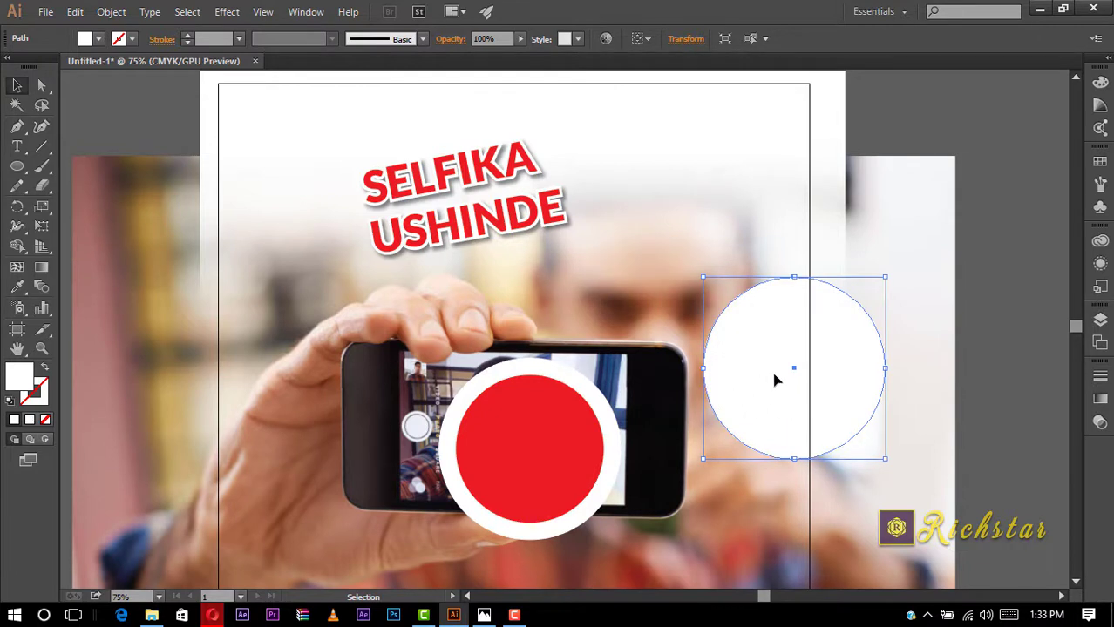
click(41, 145)
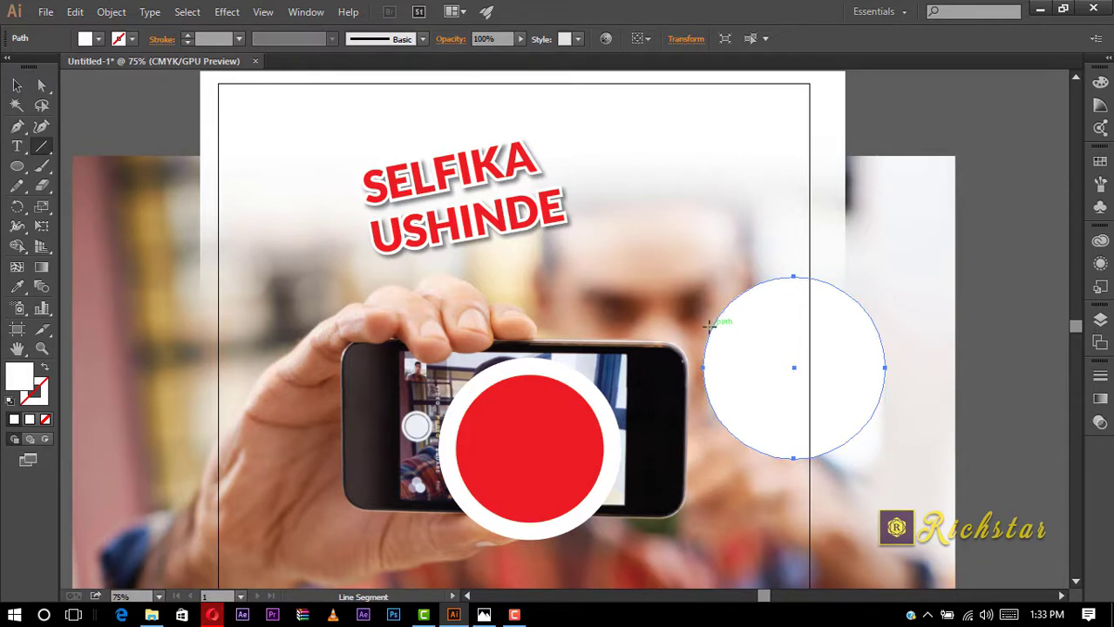
key(v)
click(476, 442)
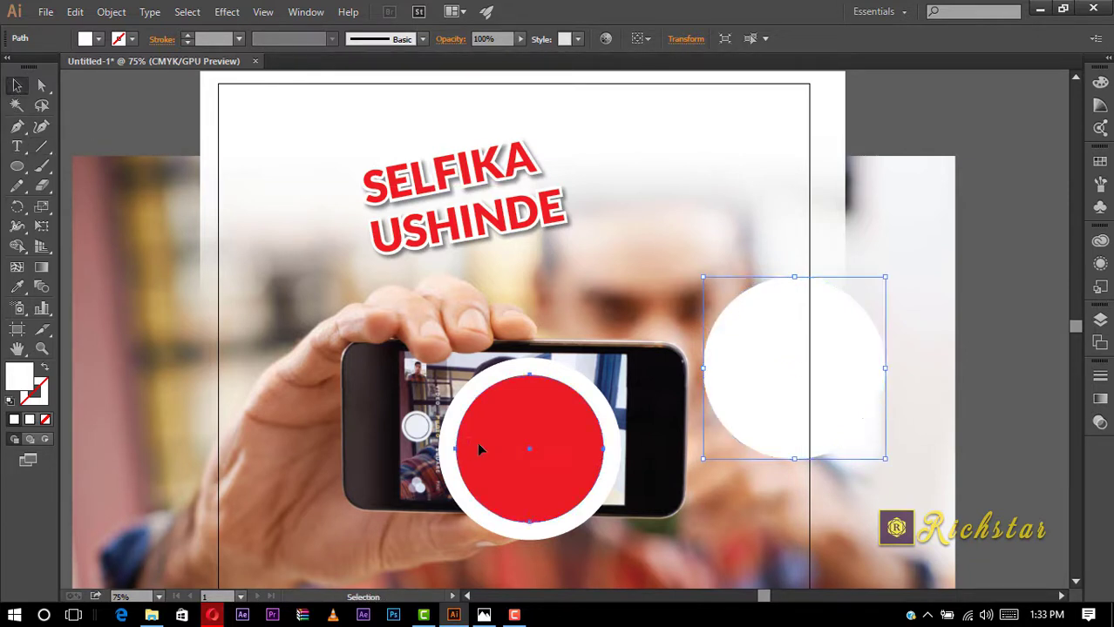
drag(515, 447, 715, 509)
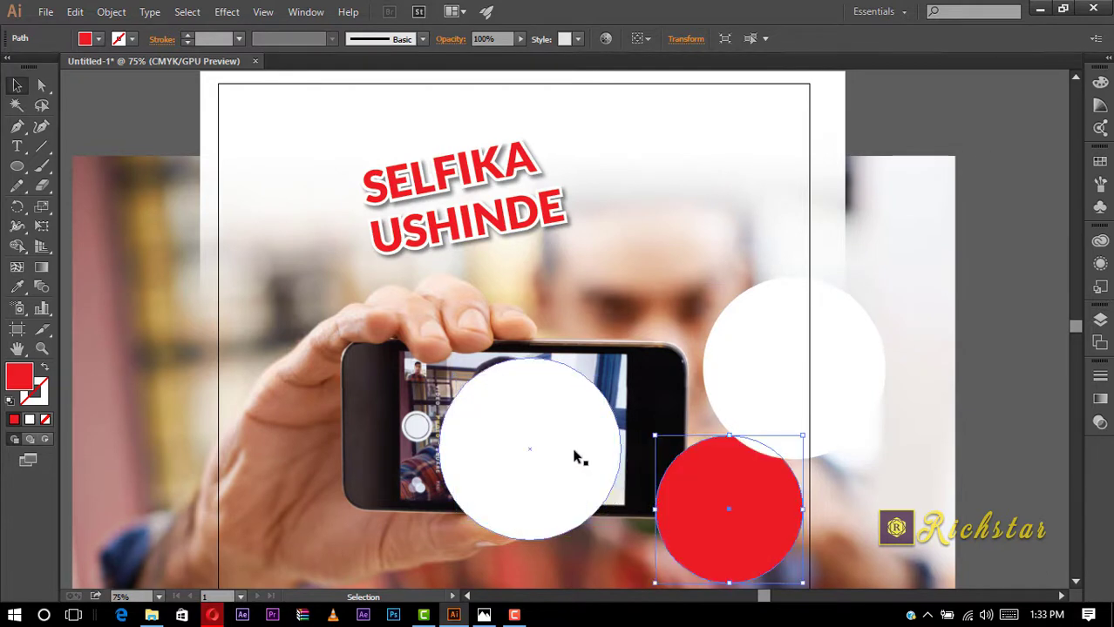
Draw a horizontal line across the top of the phone's white circle.
click(577, 455)
click(41, 146)
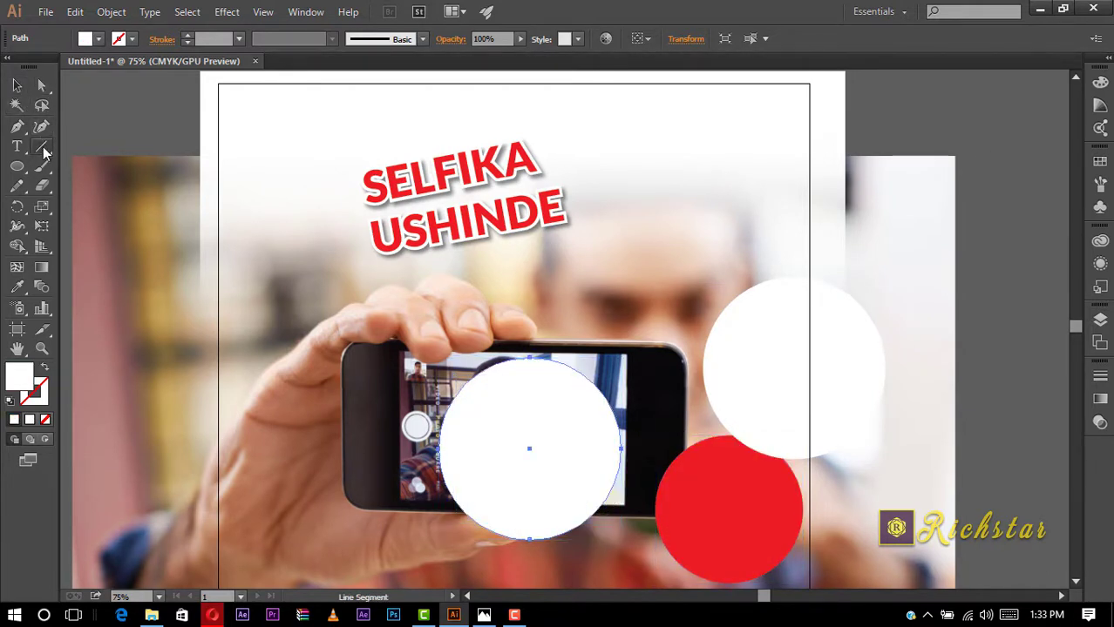
drag(446, 399, 624, 353)
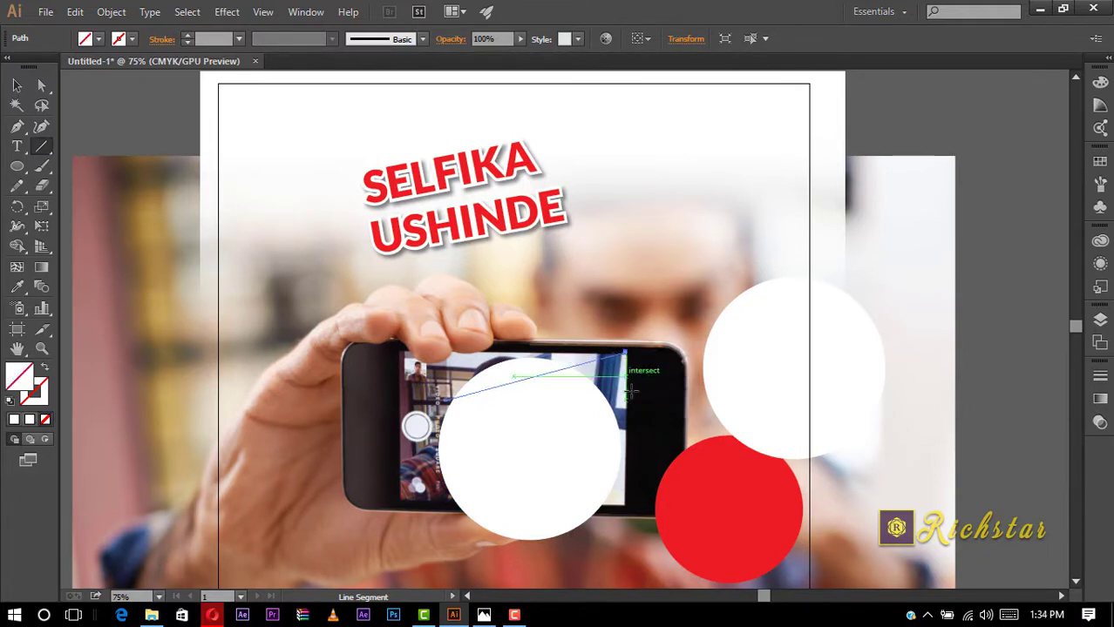
key(ctrl+z)
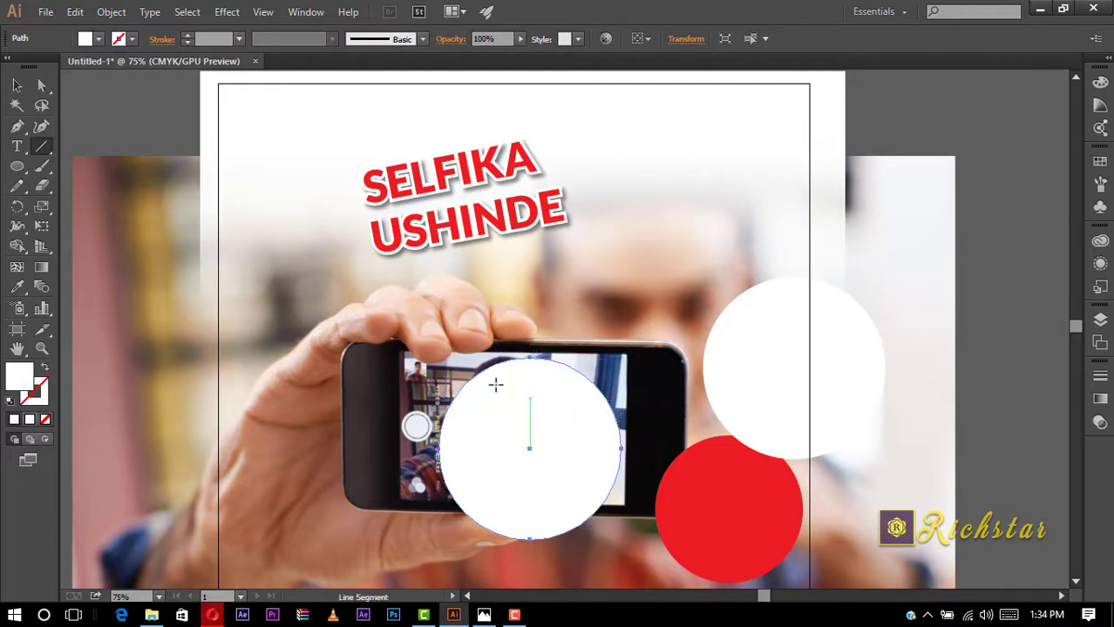
drag(462, 377, 635, 377)
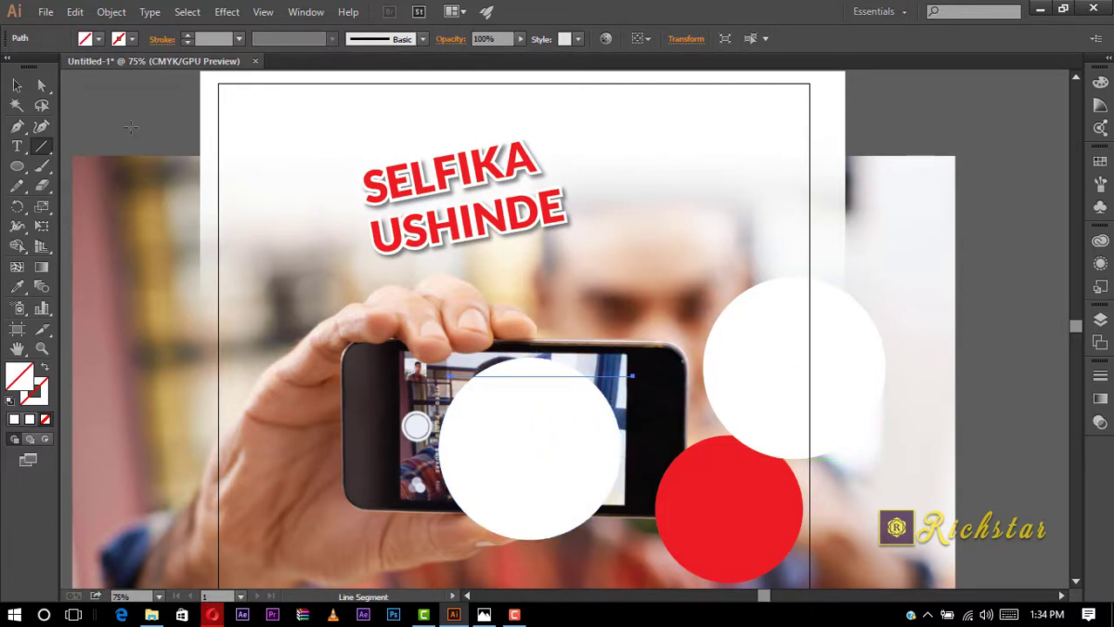
Divide the white circle along the line and select its small top sliver.
click(112, 12)
mouse_move(129, 340)
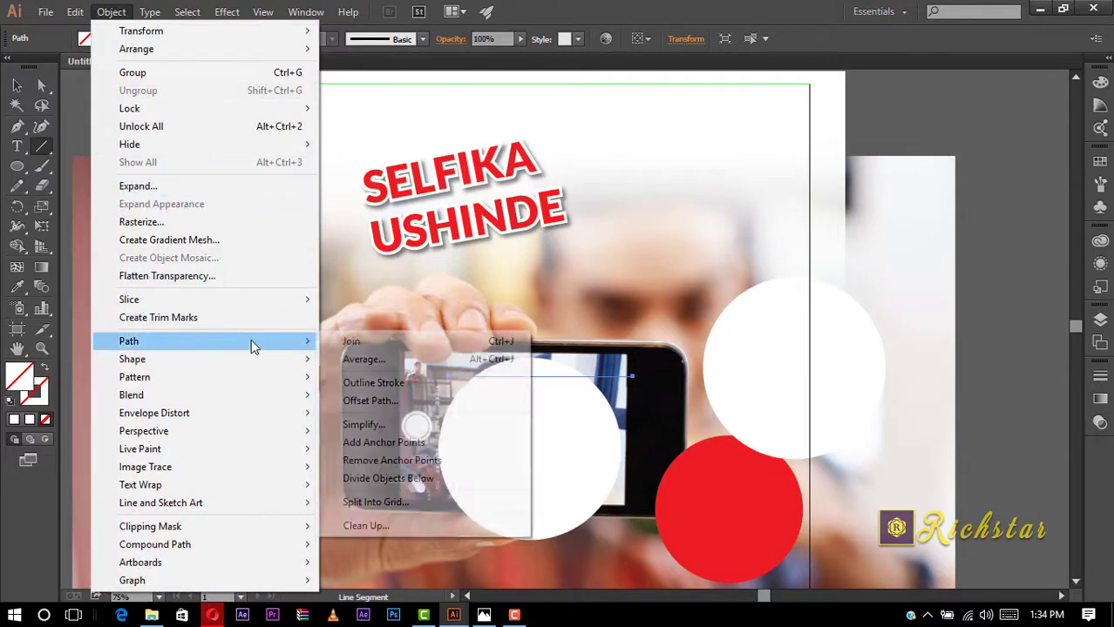
click(412, 476)
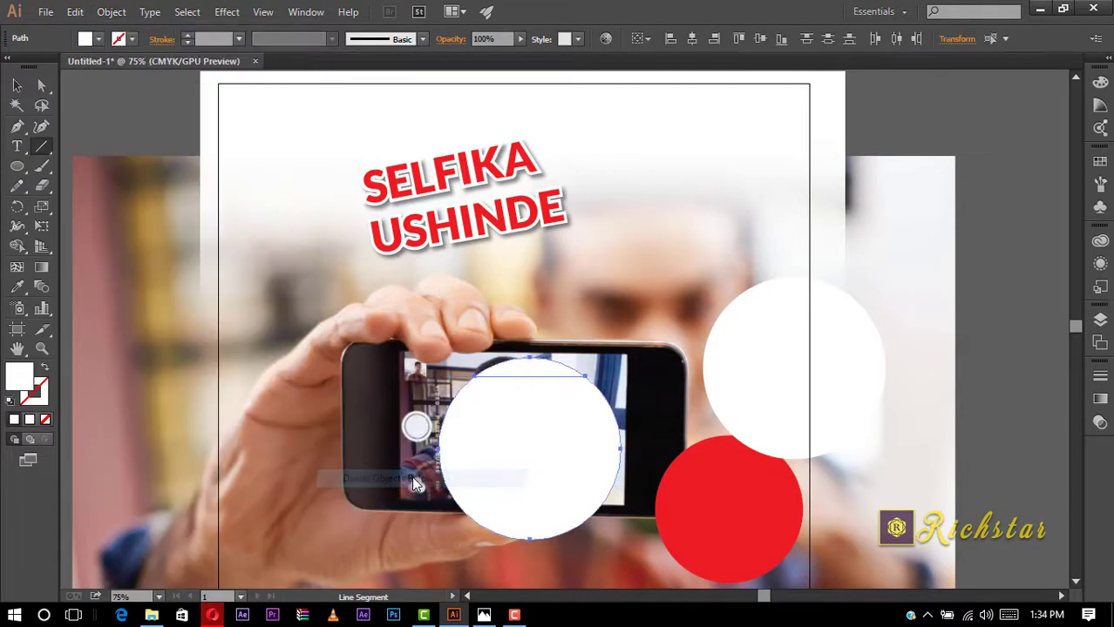
click(17, 86)
click(149, 143)
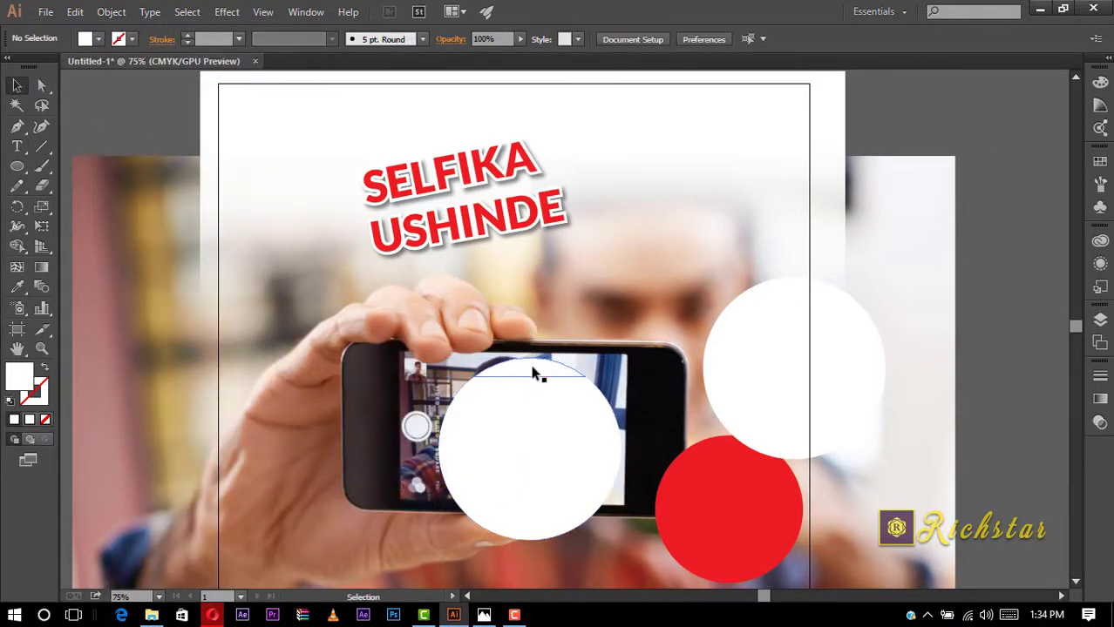
click(533, 370)
Reflect the sliver across a 0° axis to flip it upside down.
right_click(532, 369)
mouse_move(581, 321)
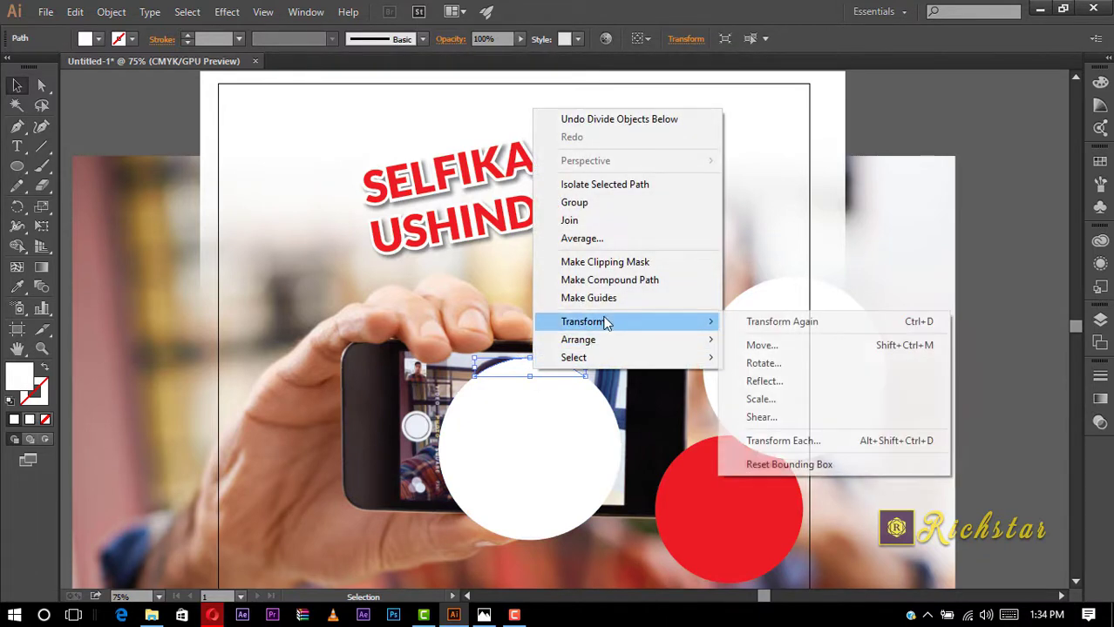
click(763, 380)
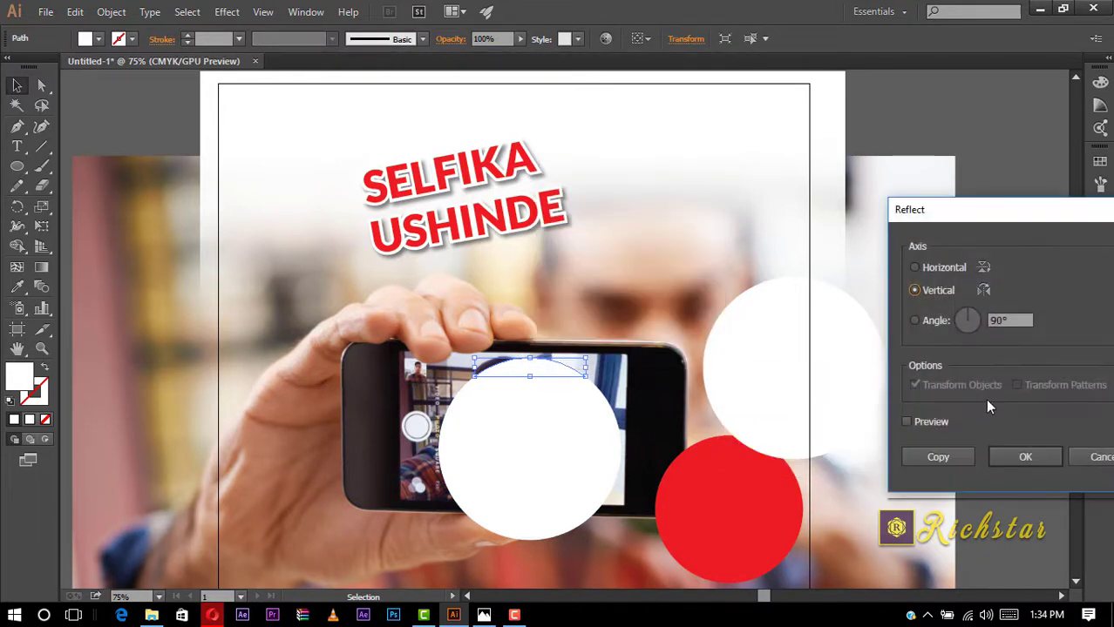
click(920, 424)
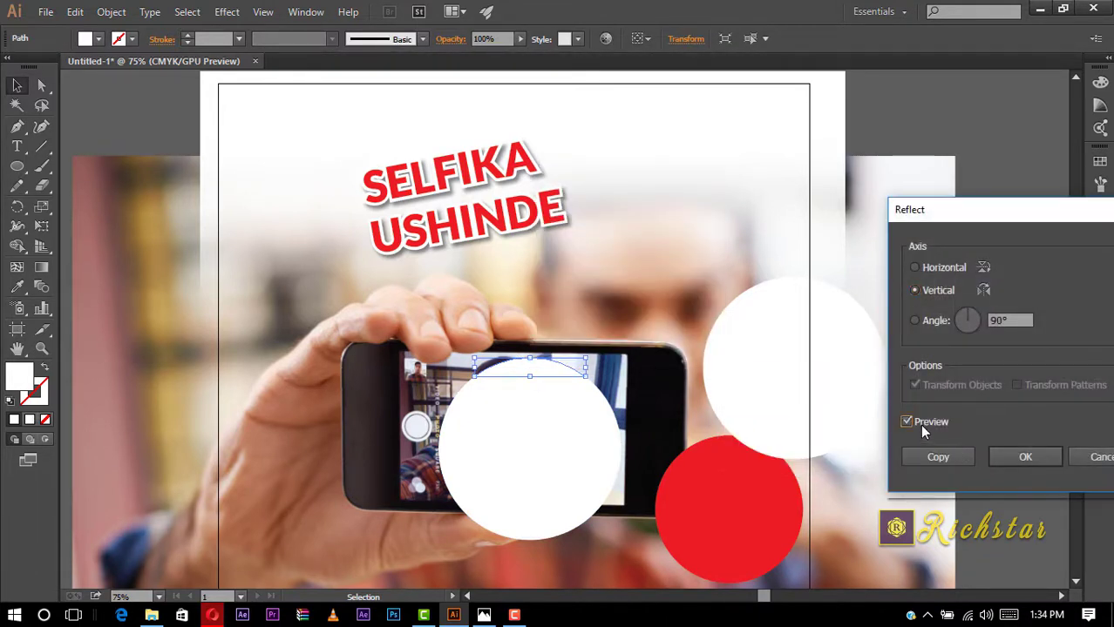
click(915, 320)
text(0)
click(999, 320)
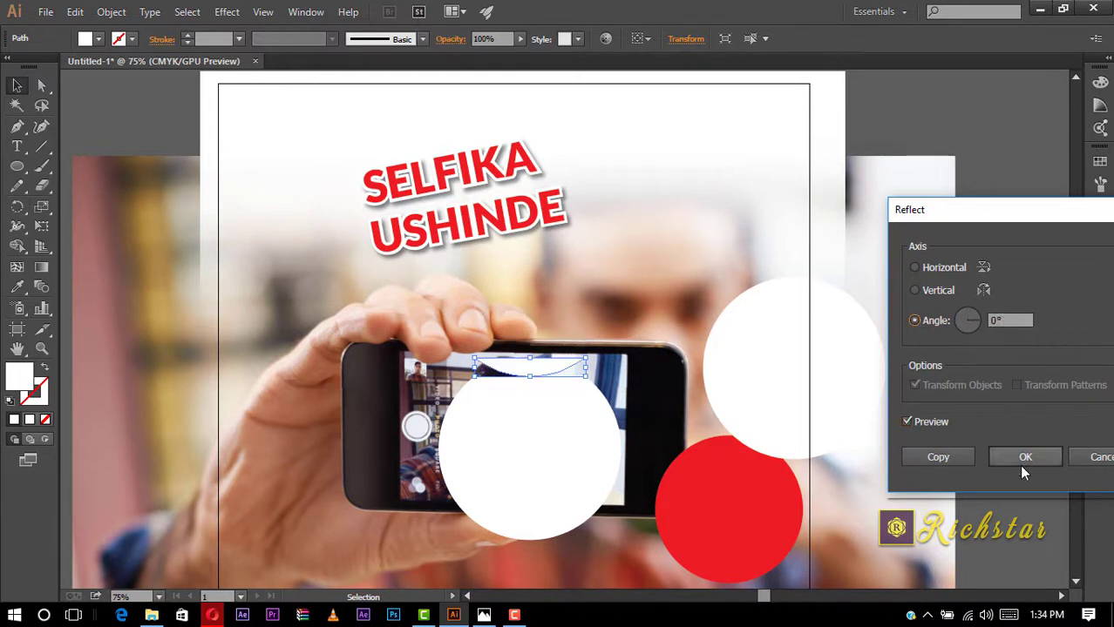
click(1026, 459)
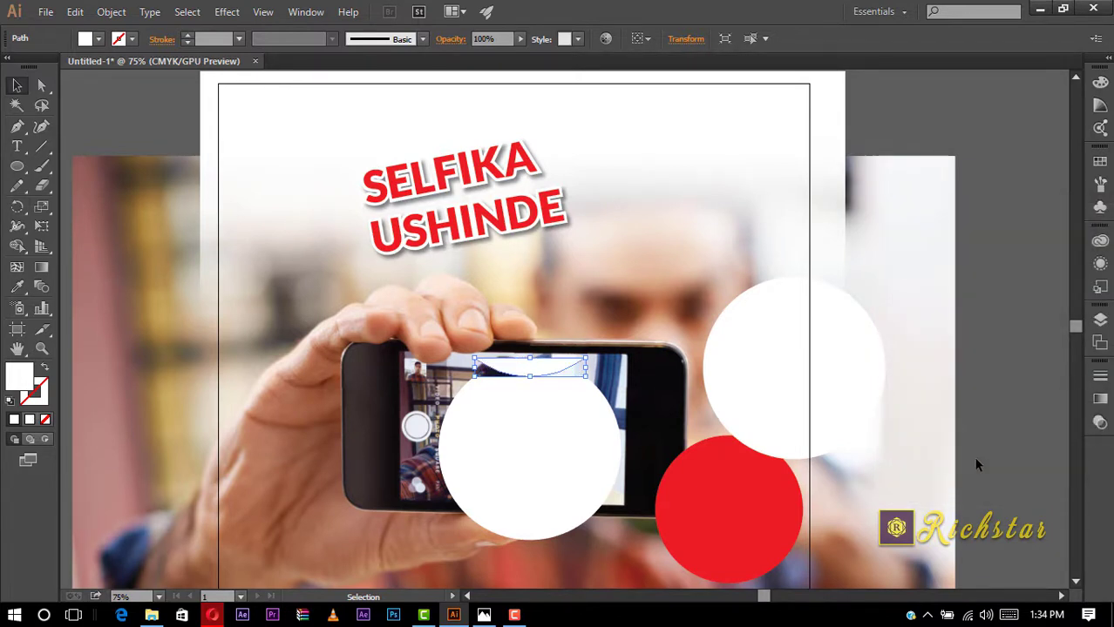
Nudge the flipped cap down two steps, then reselect the white circle.
key(Down)
key(Down)
key(Down)
key(Down)
key(Down)
key(Down)
key(Down)
key(Down)
key(Down)
key(Down)
key(Down)
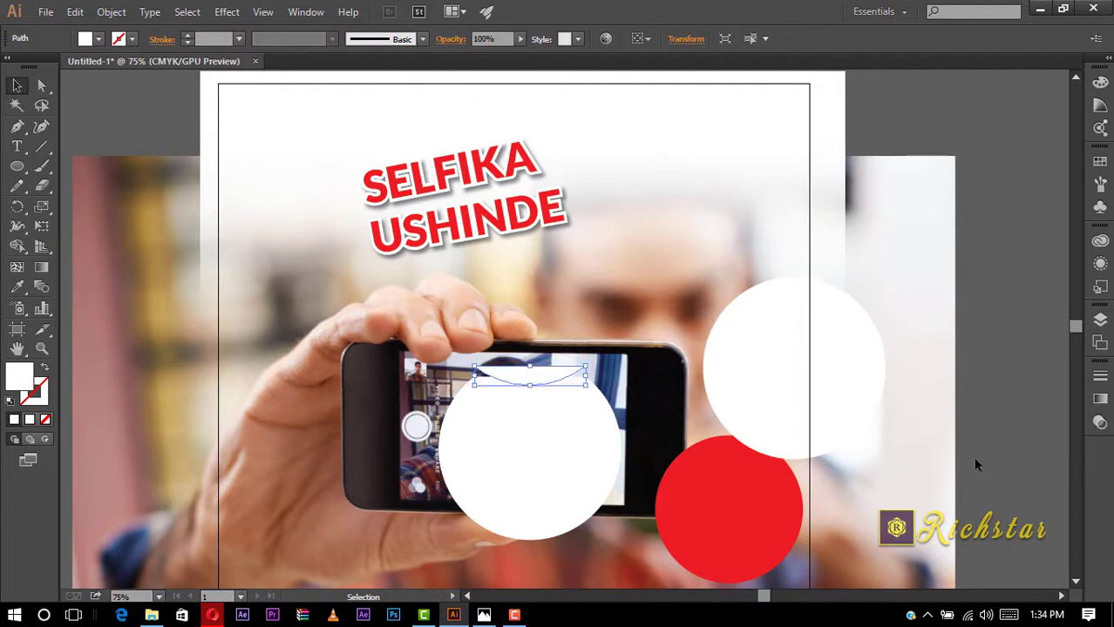
key(Down)
key(Down)
key(Down)
key(Down)
key(Down)
key(Down)
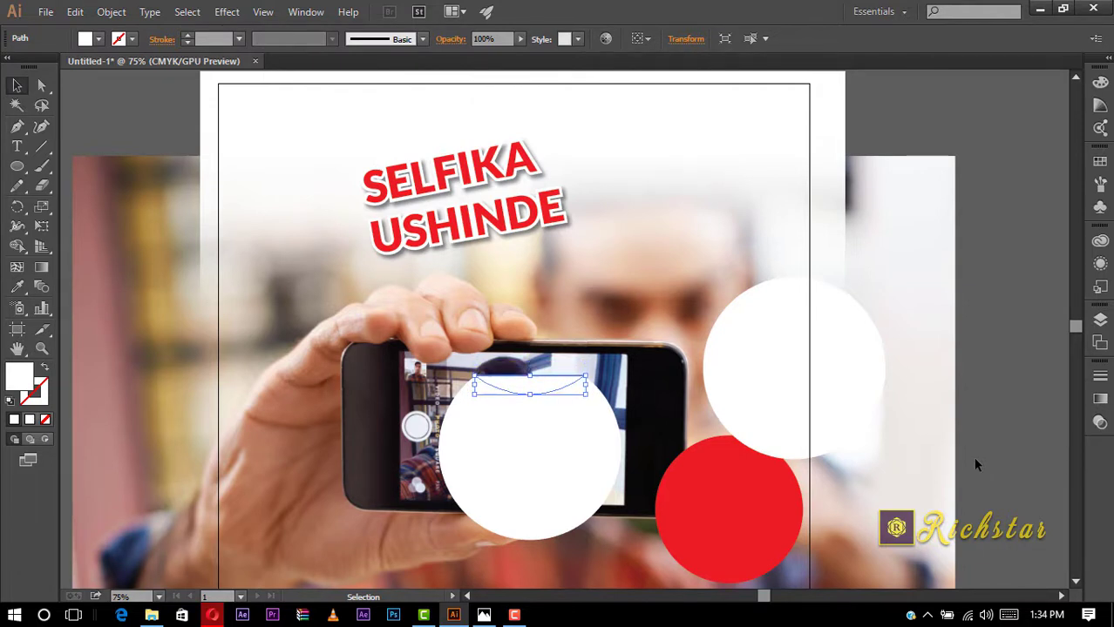
click(653, 319)
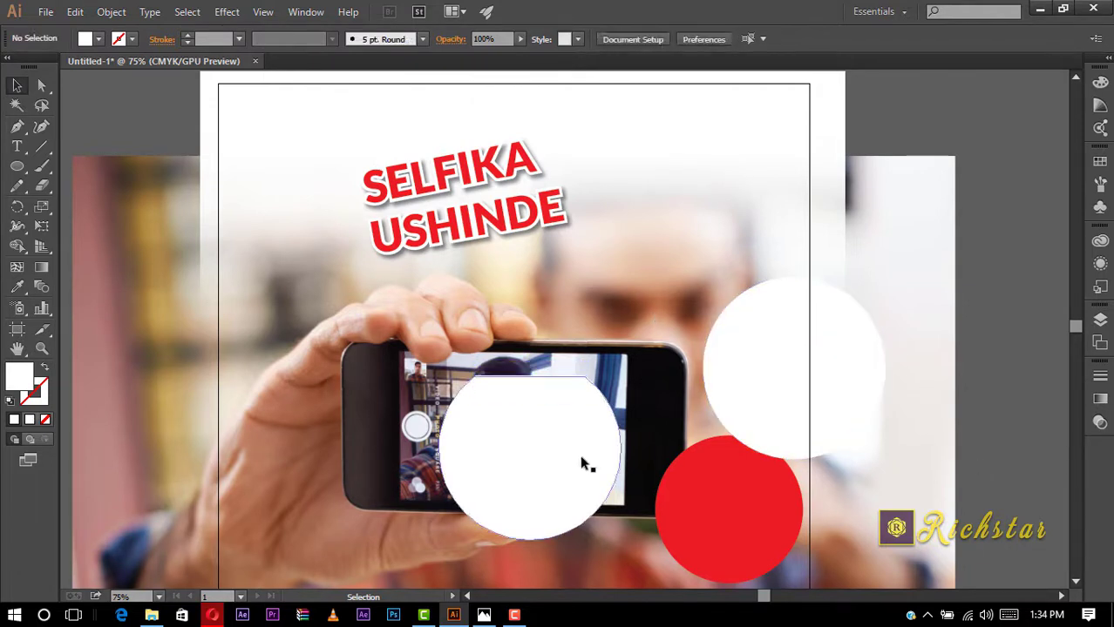
click(565, 462)
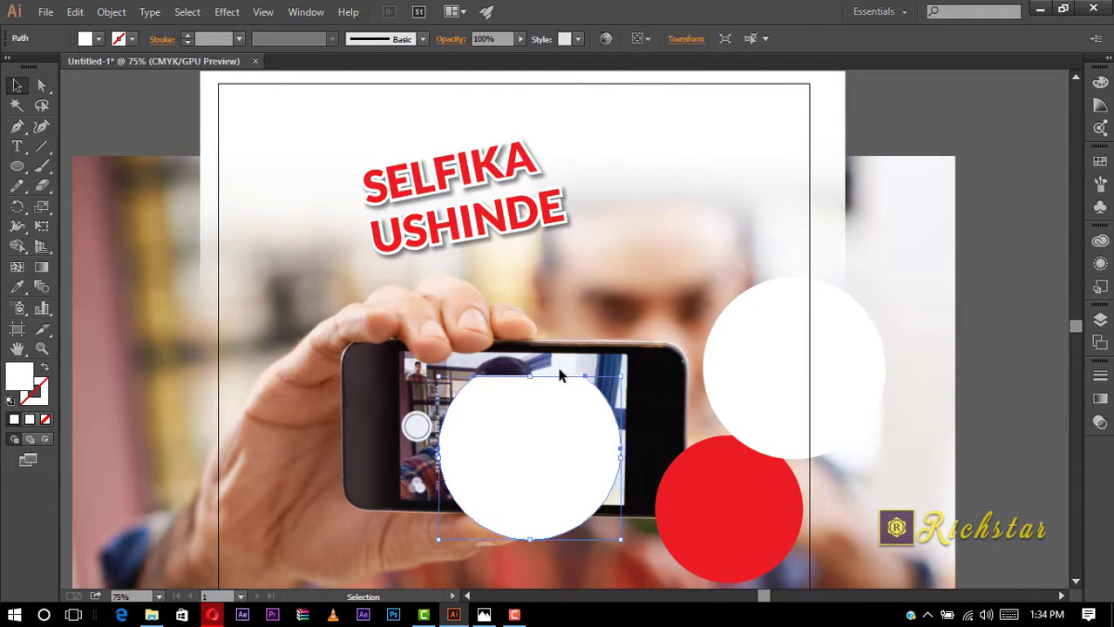
Apply the White, Black linear gradient to the circle at a 90° angle.
click(1099, 399)
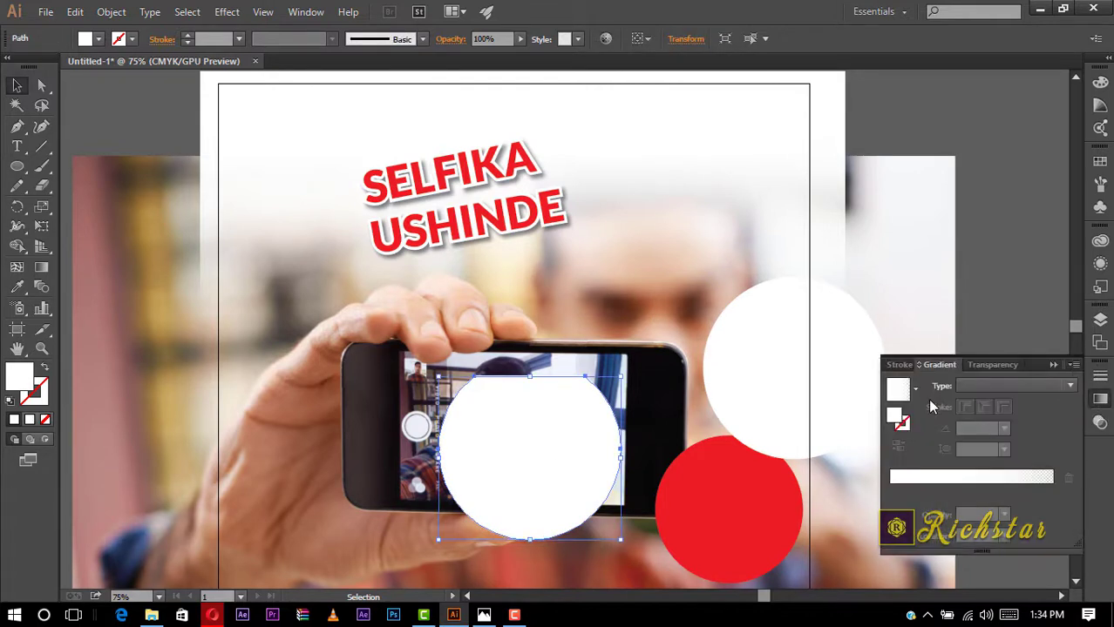
click(913, 390)
click(850, 427)
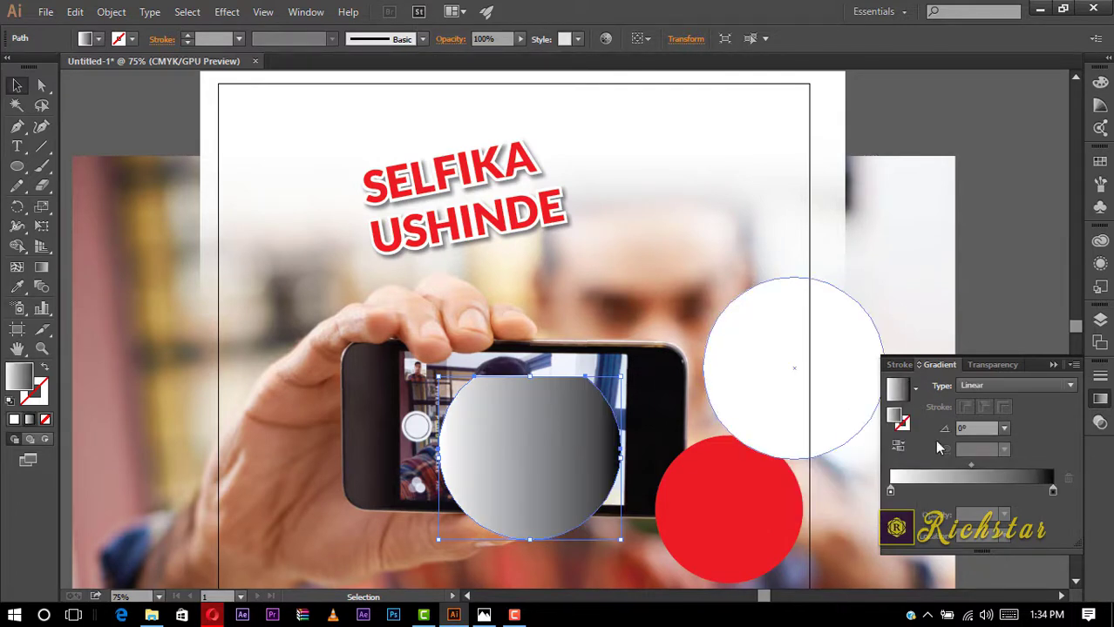
click(1005, 429)
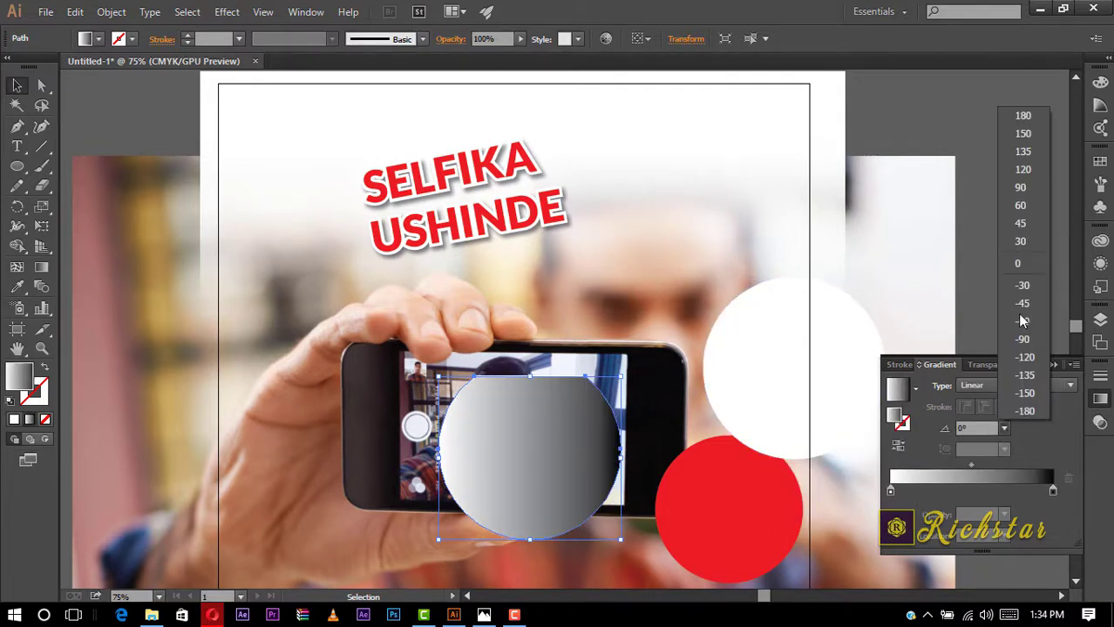
click(1016, 189)
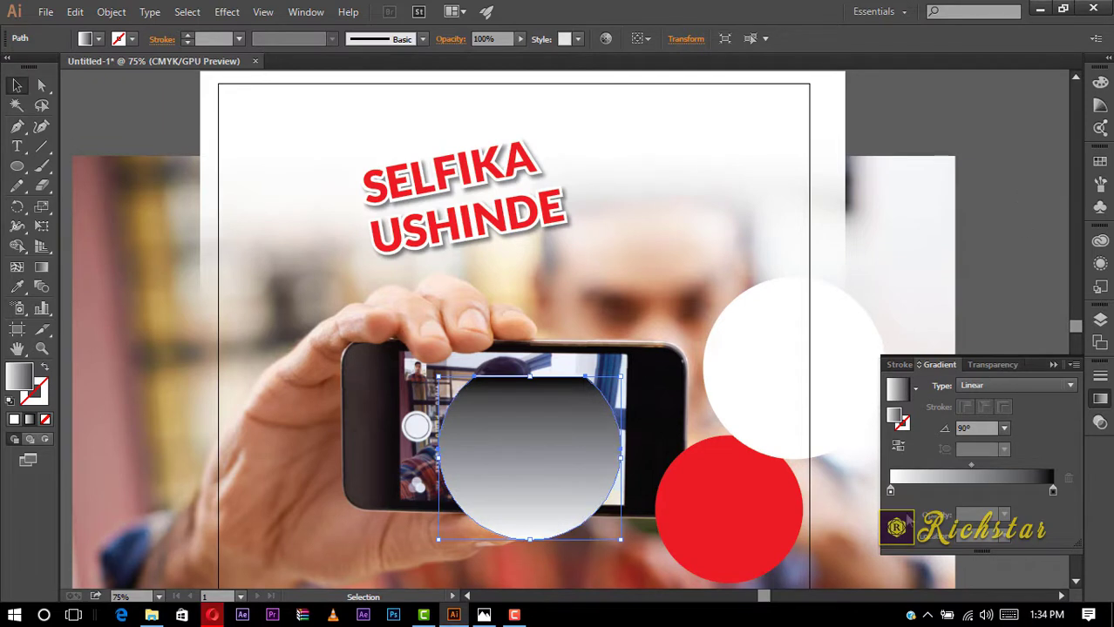
Set the gradient stops to light grey and 60% grey, and shift the midpoint right.
double_click(890, 490)
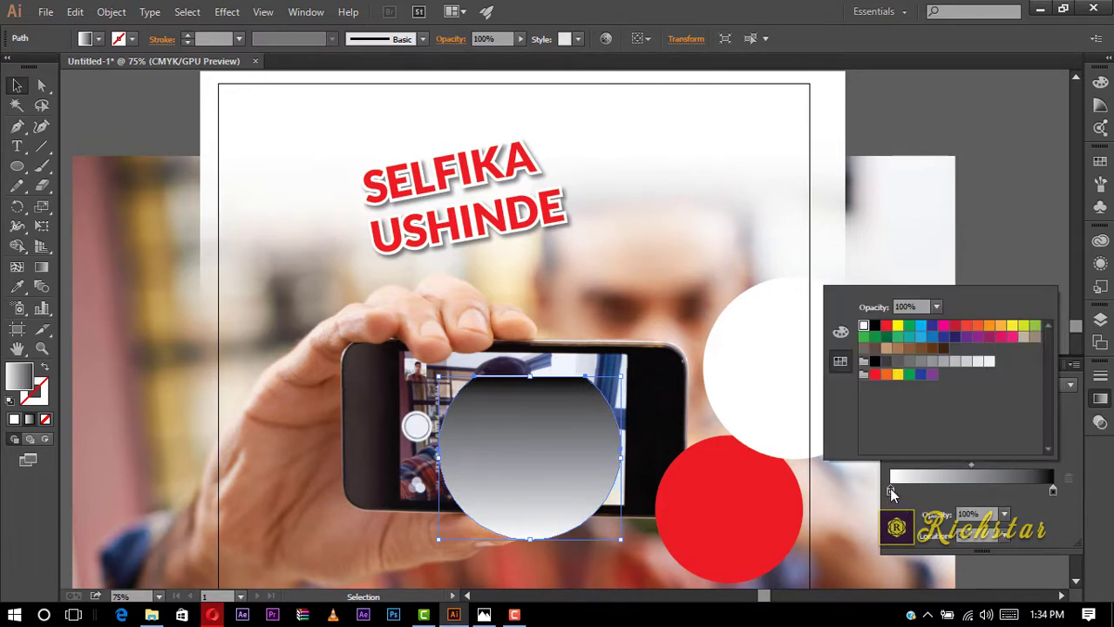
click(1051, 491)
double_click(1052, 491)
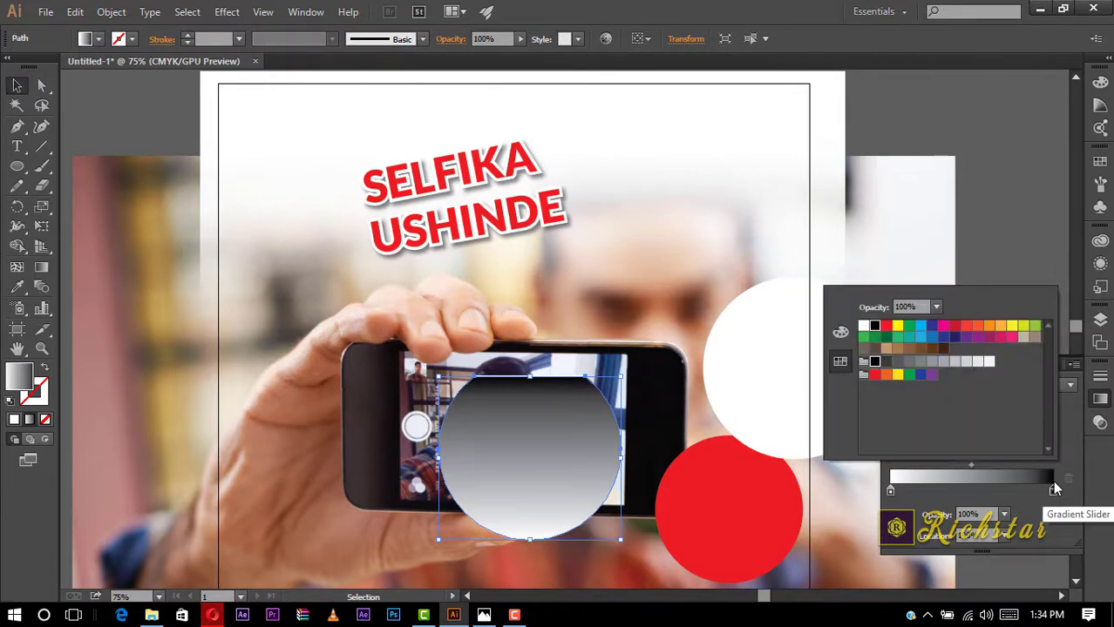
click(933, 364)
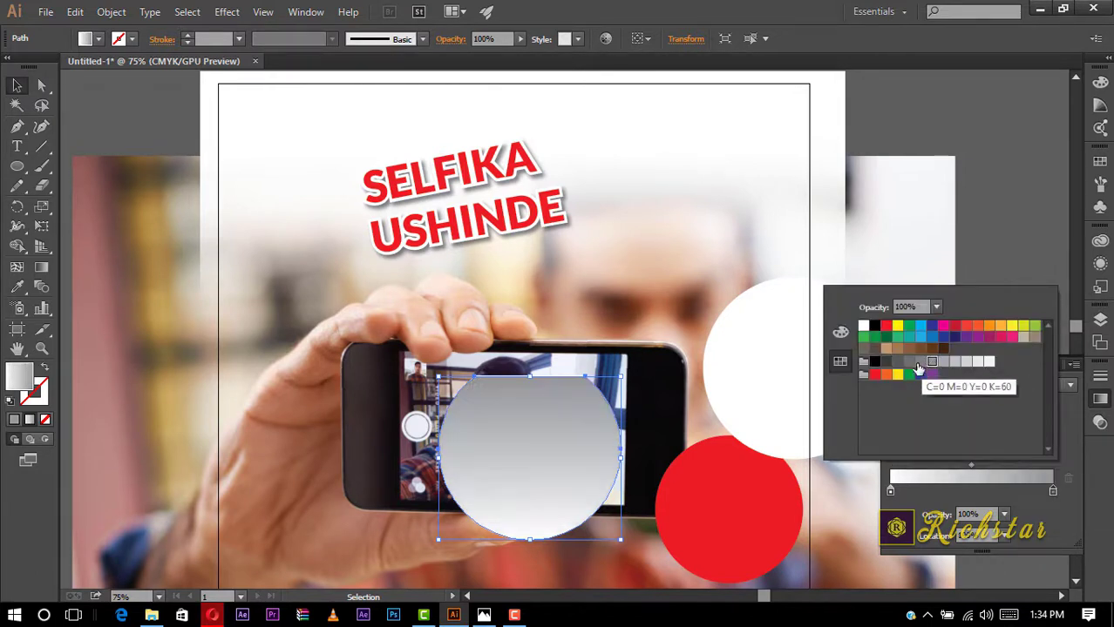
click(919, 363)
click(890, 491)
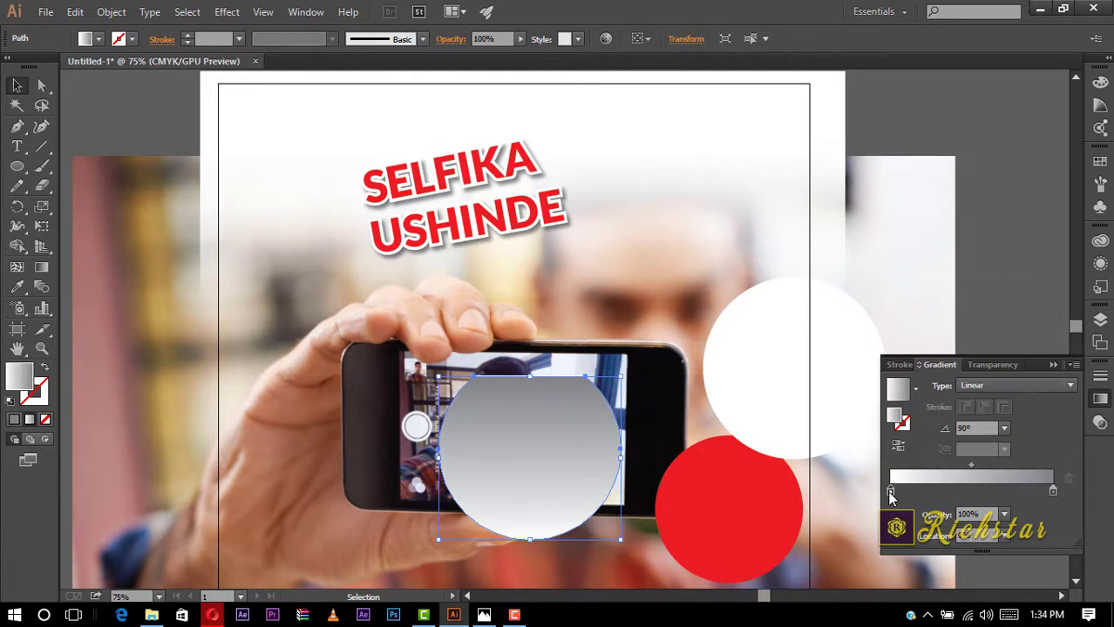
double_click(890, 492)
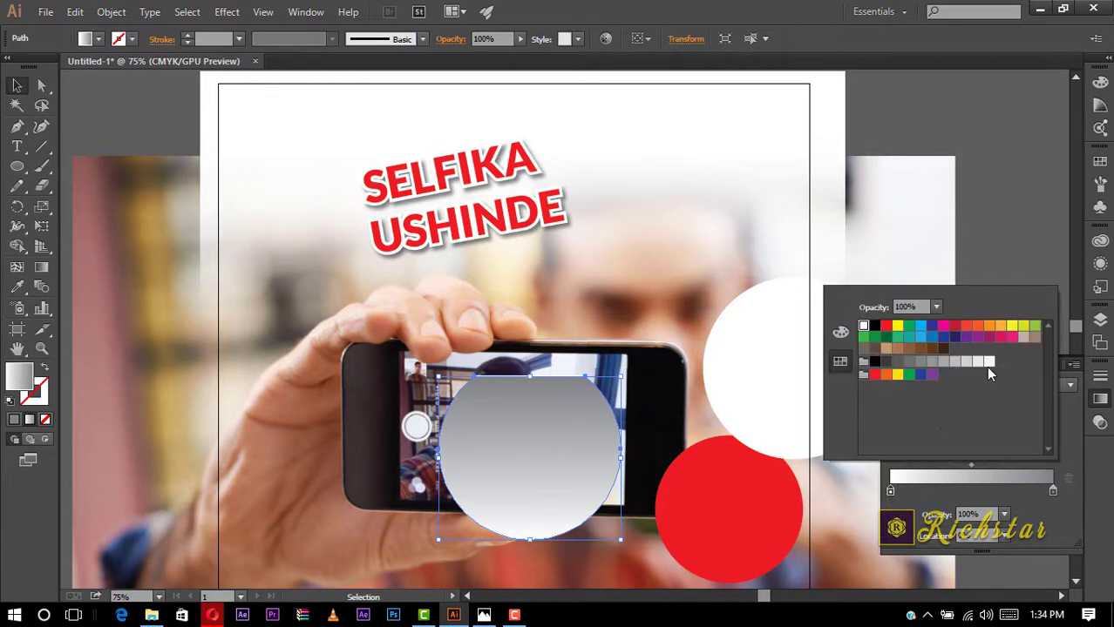
click(986, 366)
click(1015, 492)
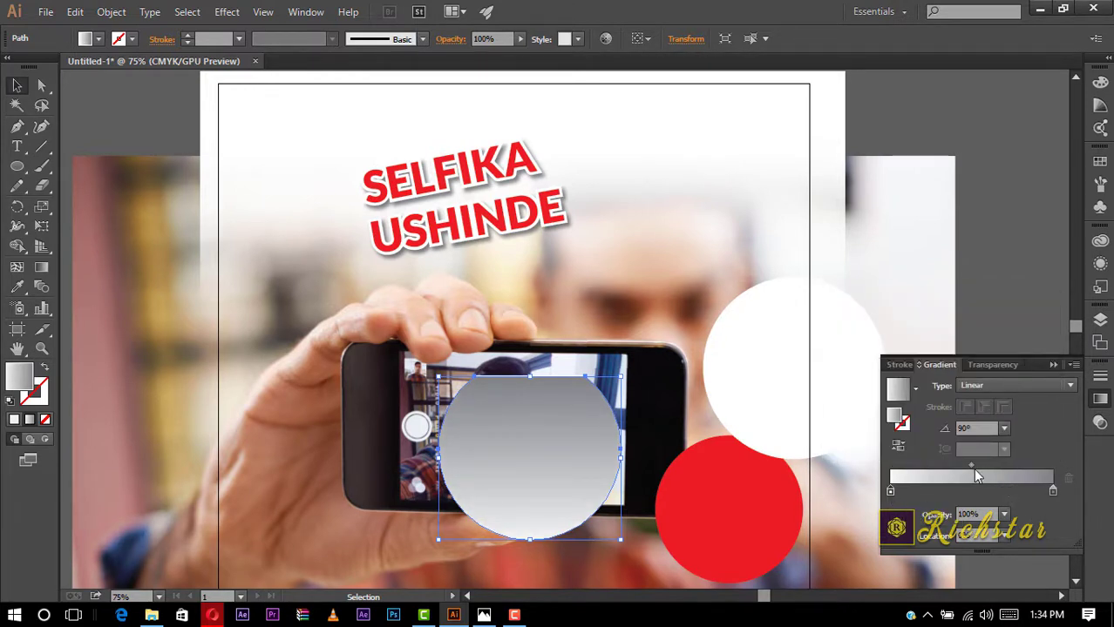
drag(973, 468, 1018, 468)
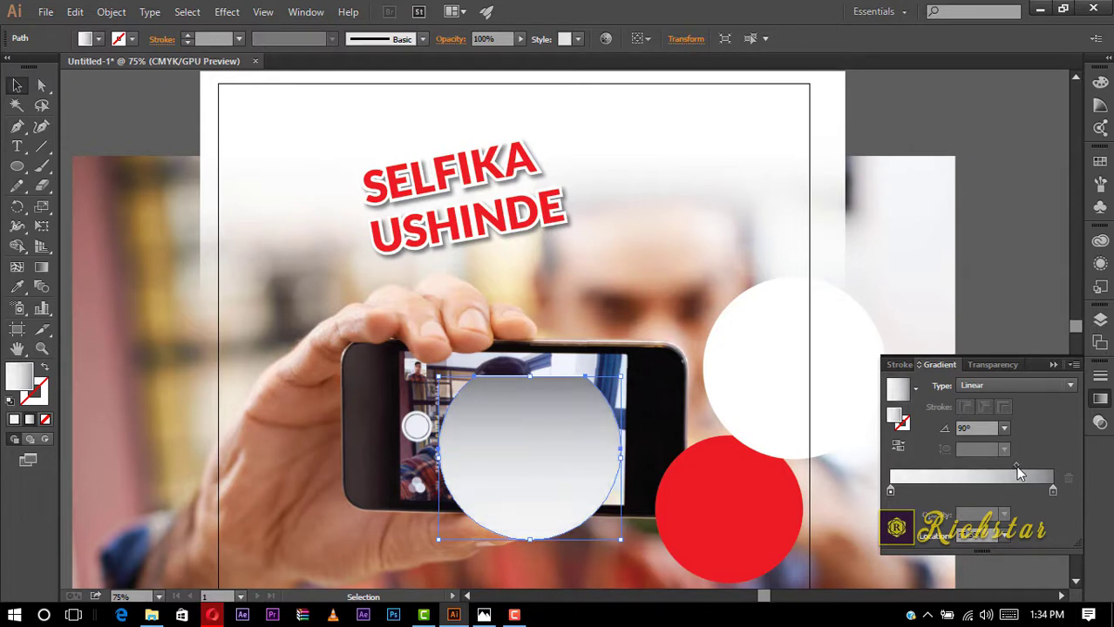
drag(1016, 466, 1023, 465)
Move the gradient circle slightly down and bring it and the lens shape to front.
drag(551, 379, 534, 390)
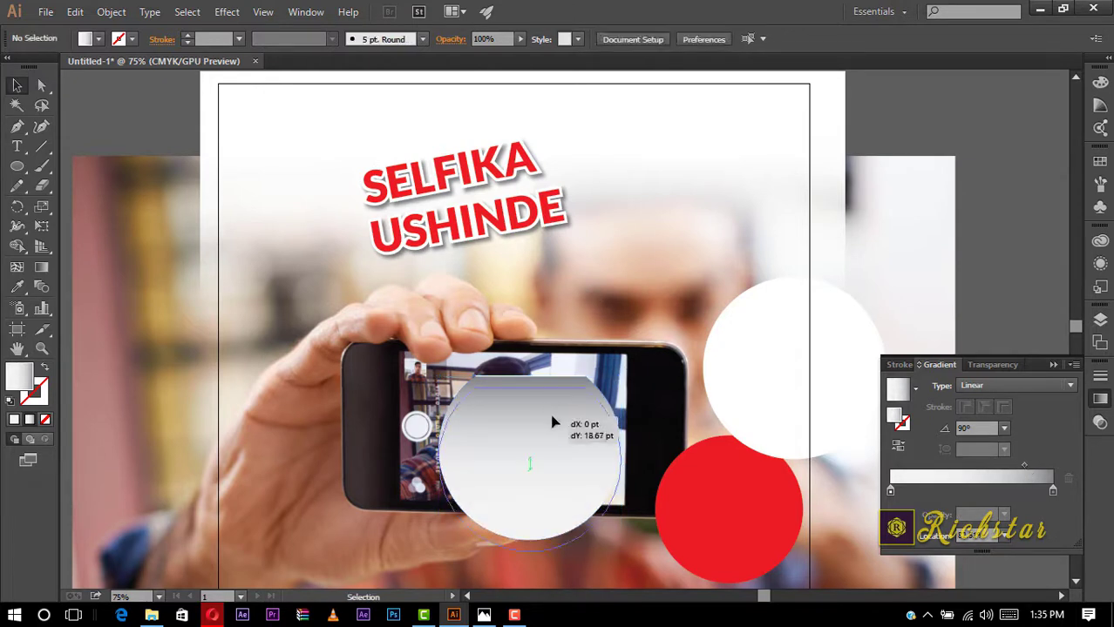
right_click(534, 389)
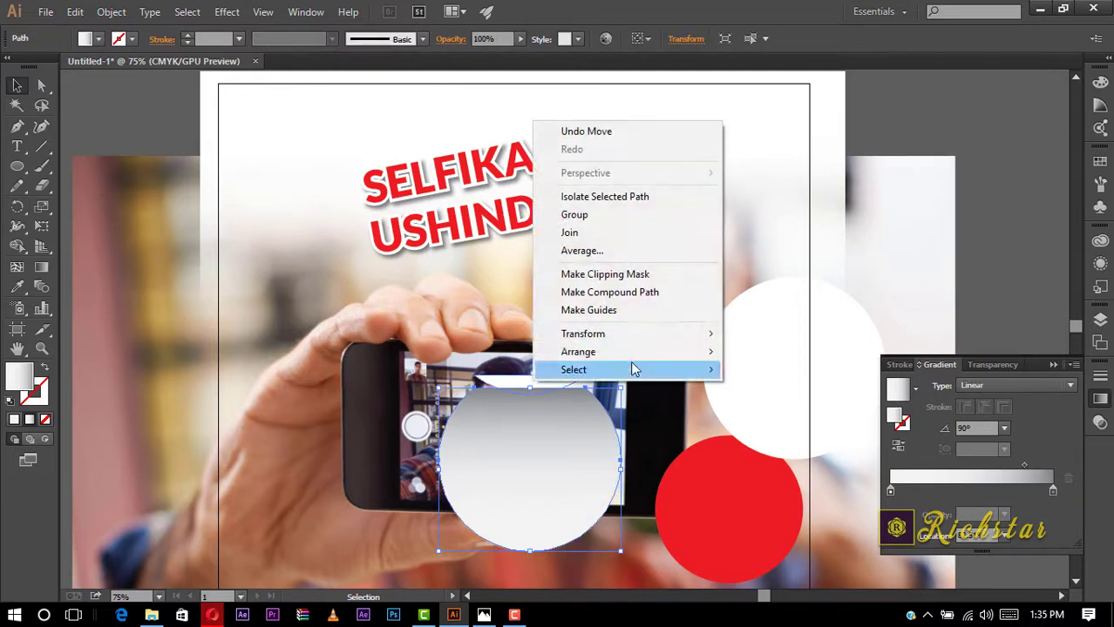
mouse_move(579, 352)
click(791, 359)
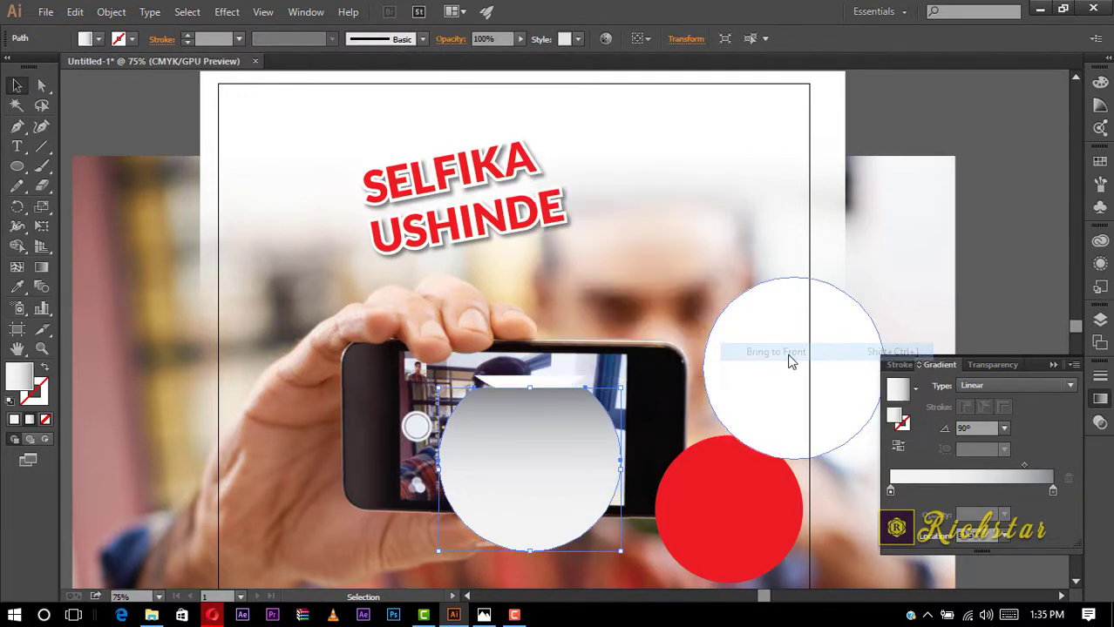
click(541, 386)
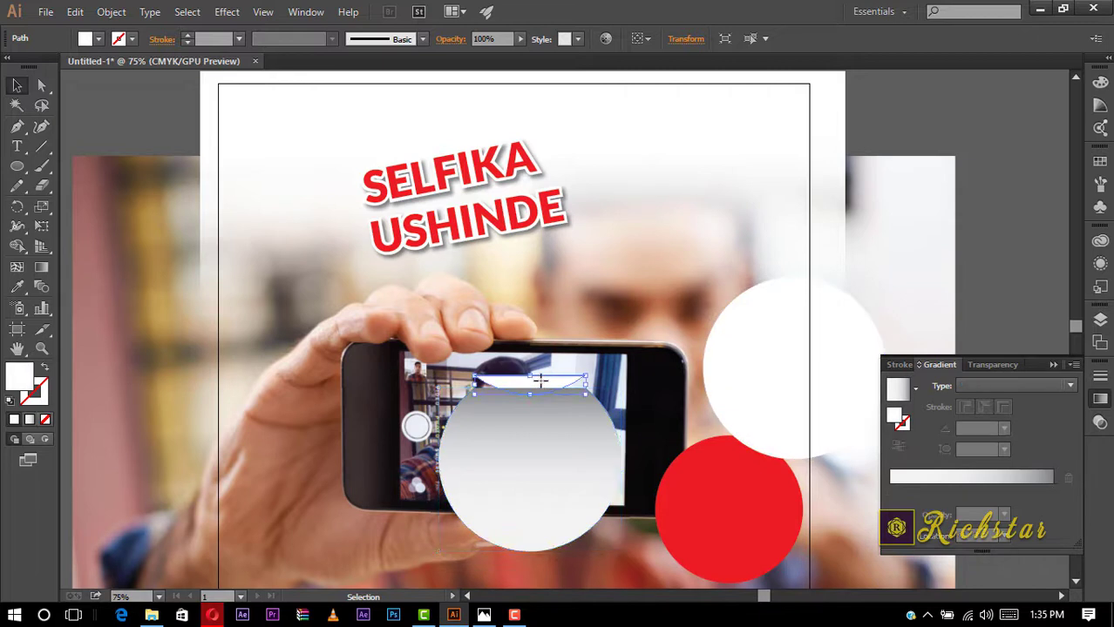
right_click(540, 381)
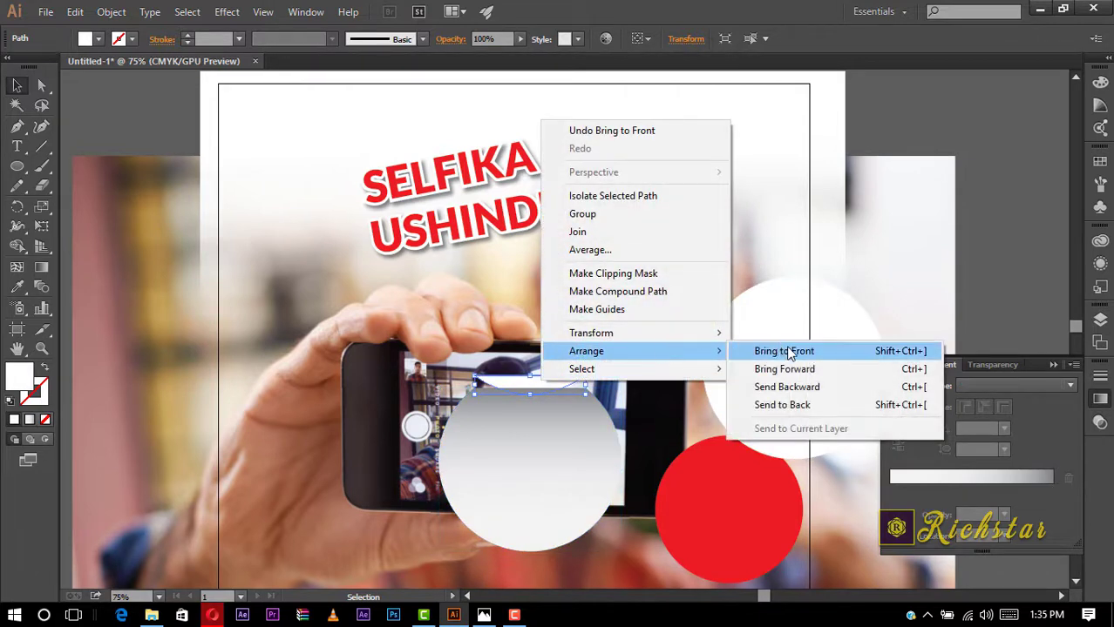
click(778, 351)
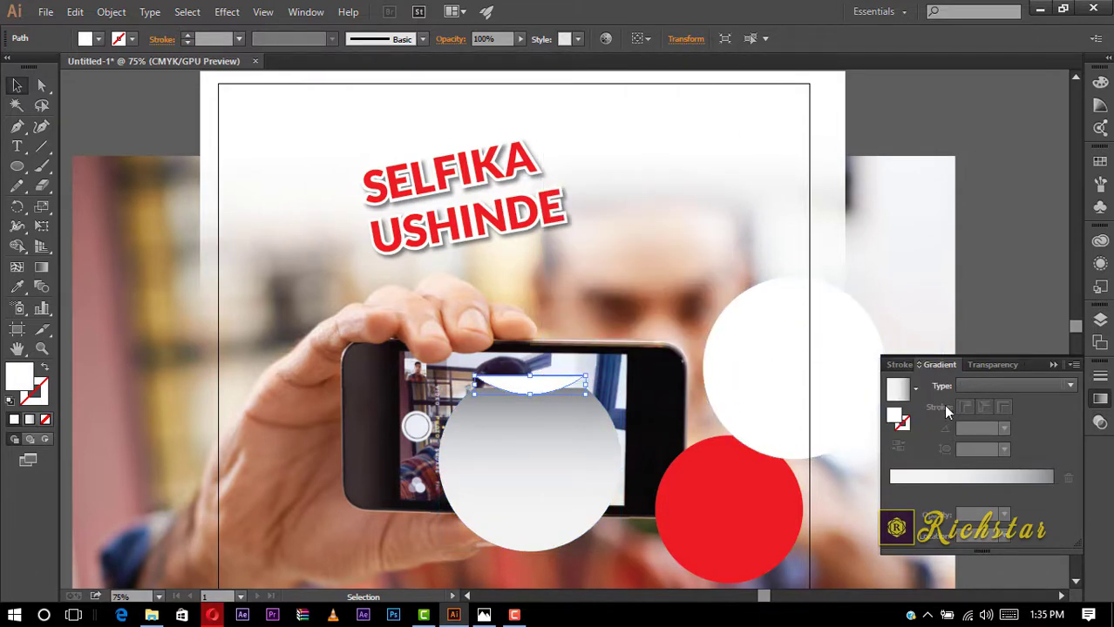
Give the lens shape a 90° linear gradient from light grey to 40% grey.
click(898, 392)
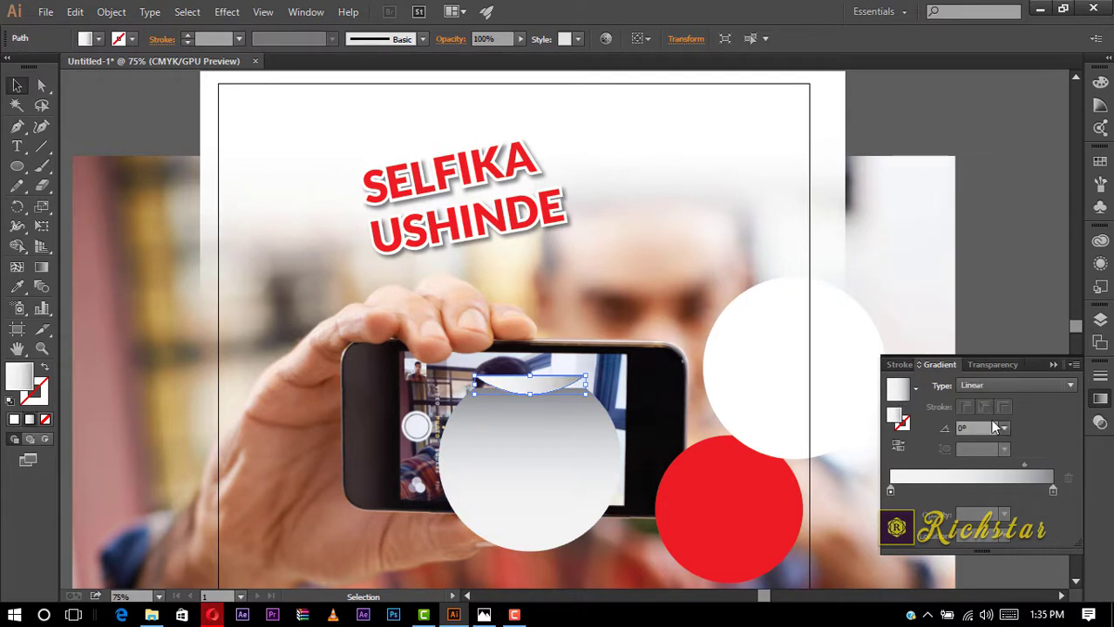
click(1006, 440)
click(1016, 185)
double_click(890, 492)
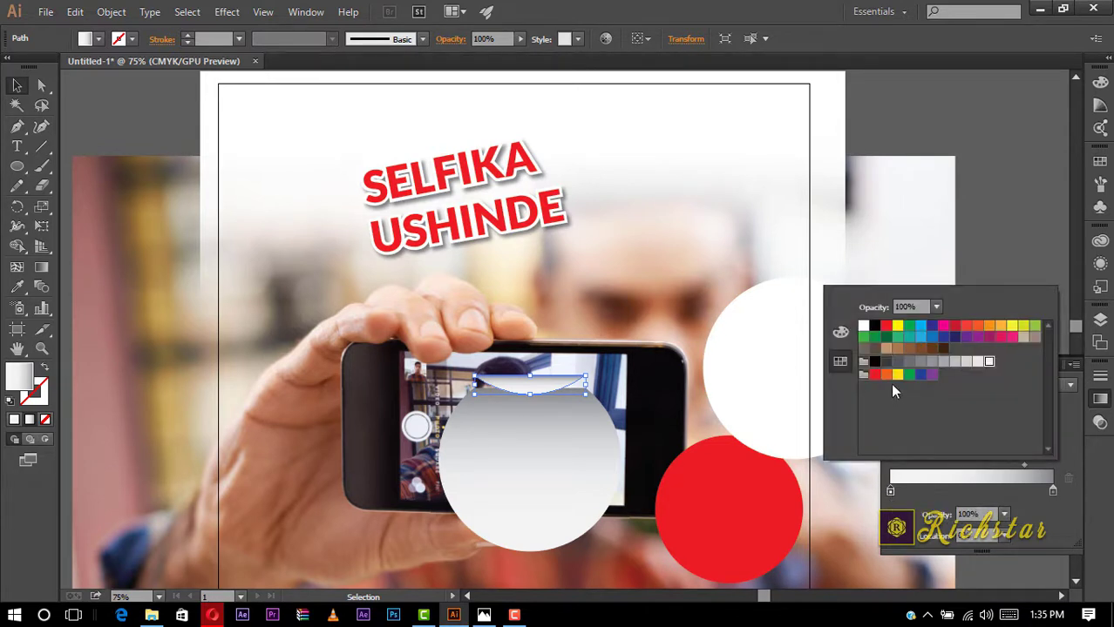
click(977, 363)
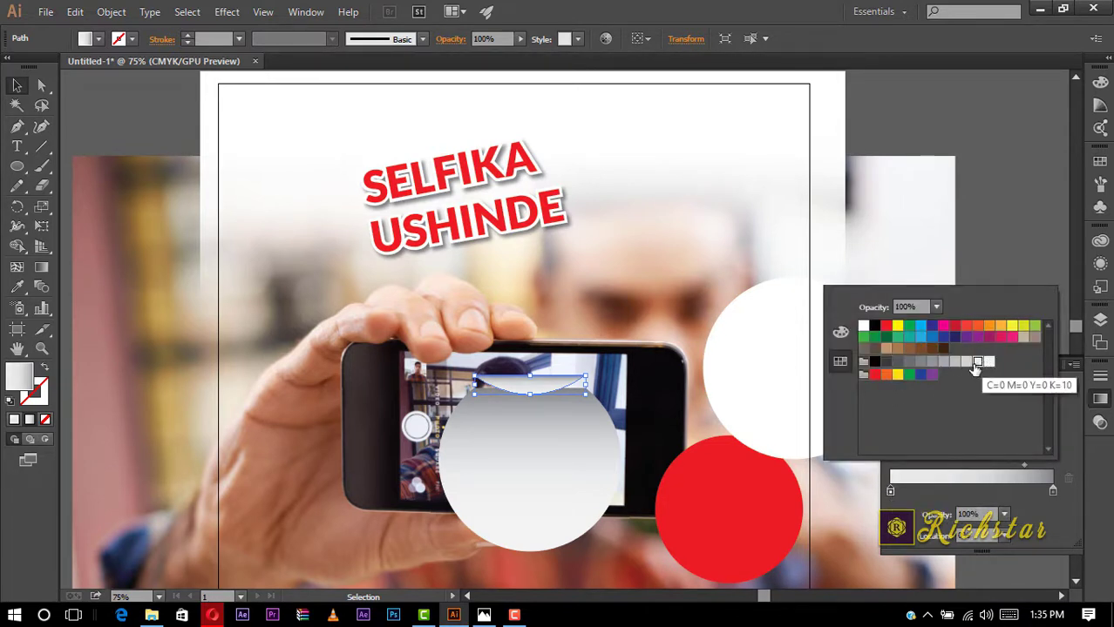
click(966, 363)
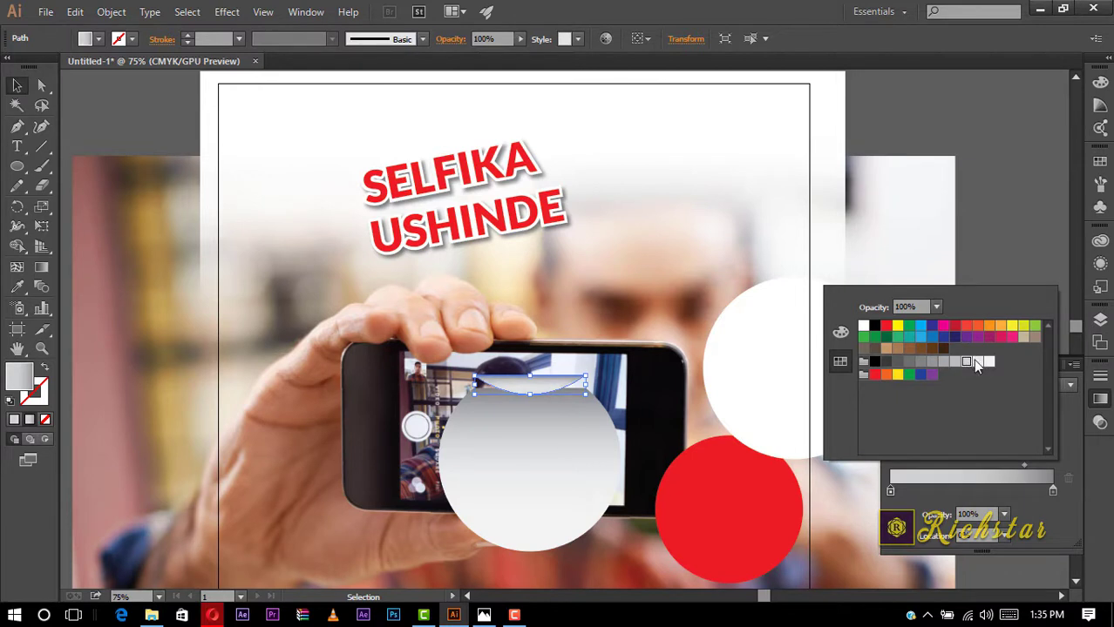
click(1053, 492)
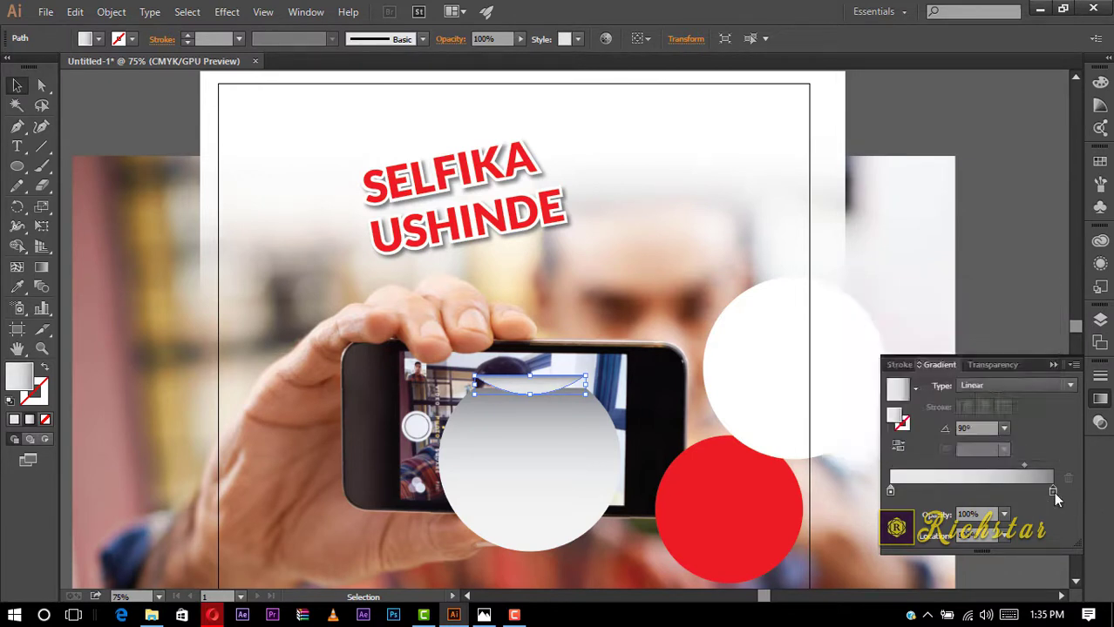
double_click(1053, 493)
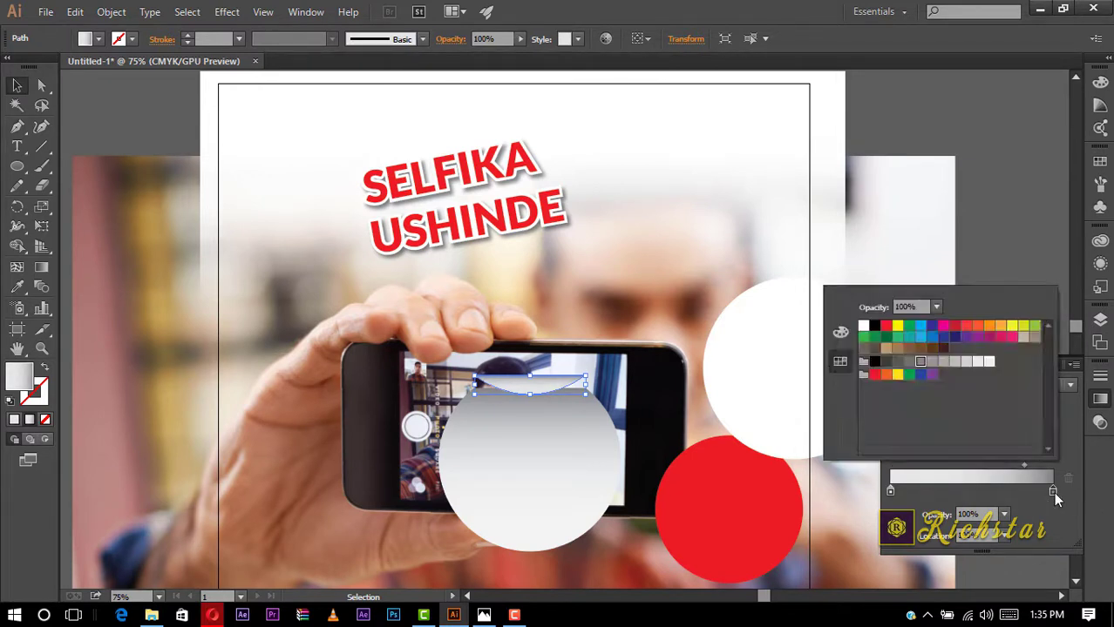
click(943, 362)
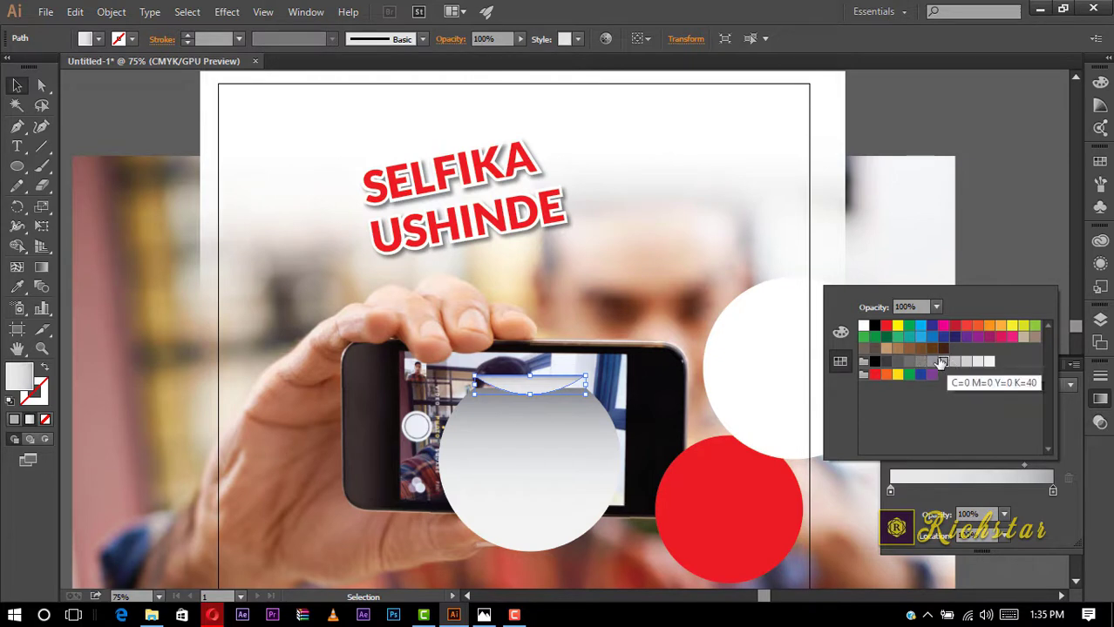
click(952, 186)
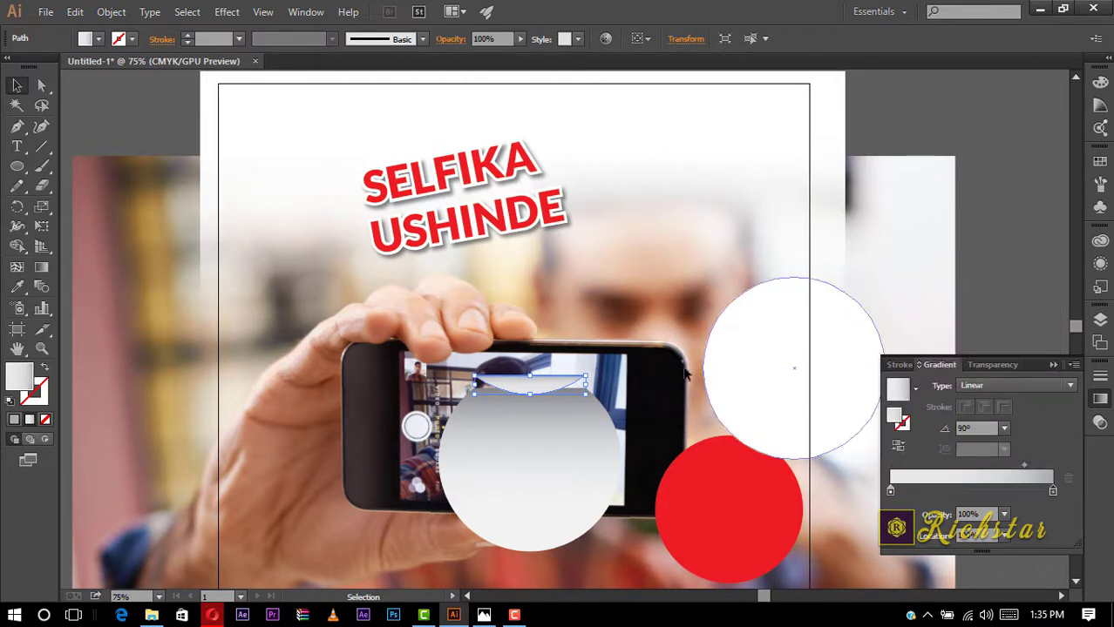
Nudge the lens shape down three steps.
key(Down)
key(Down)
key(Down)
key(Down)
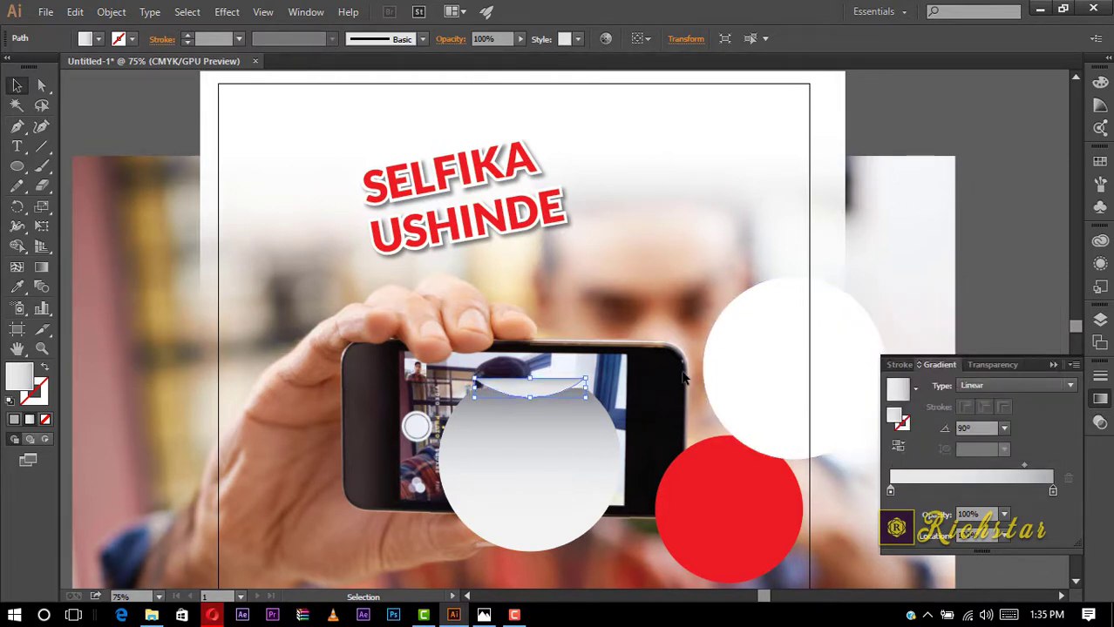
key(Down)
key(Down)
key(Down)
key(Down)
key(Down)
key(Down)
key(Down)
key(Down)
key(Down)
key(Down)
key(Down)
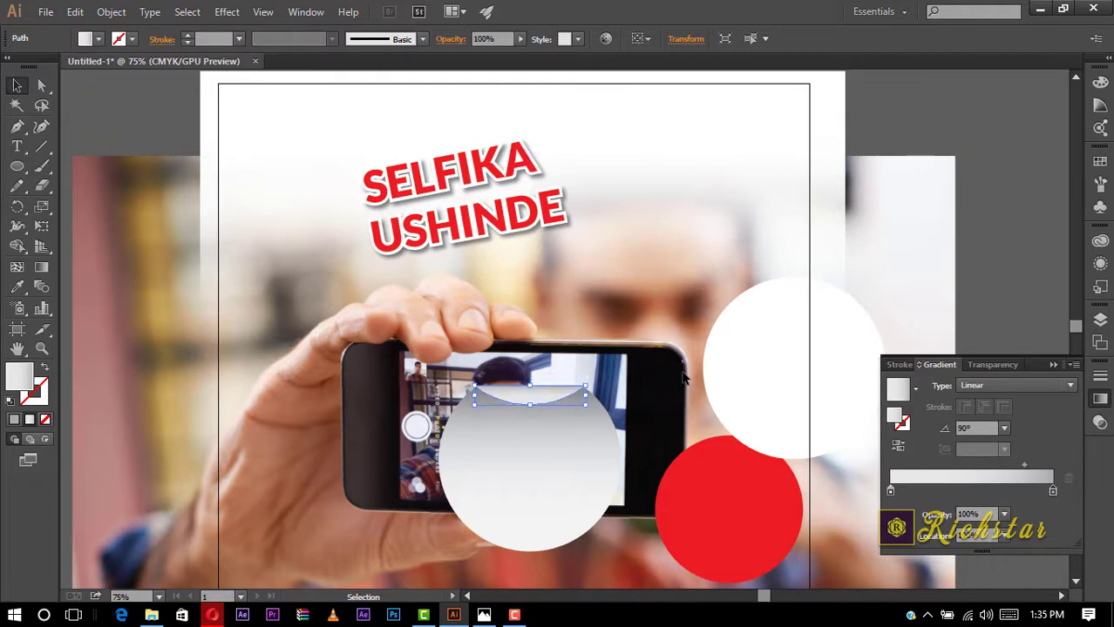
key(Down)
key(Down)
key(Down)
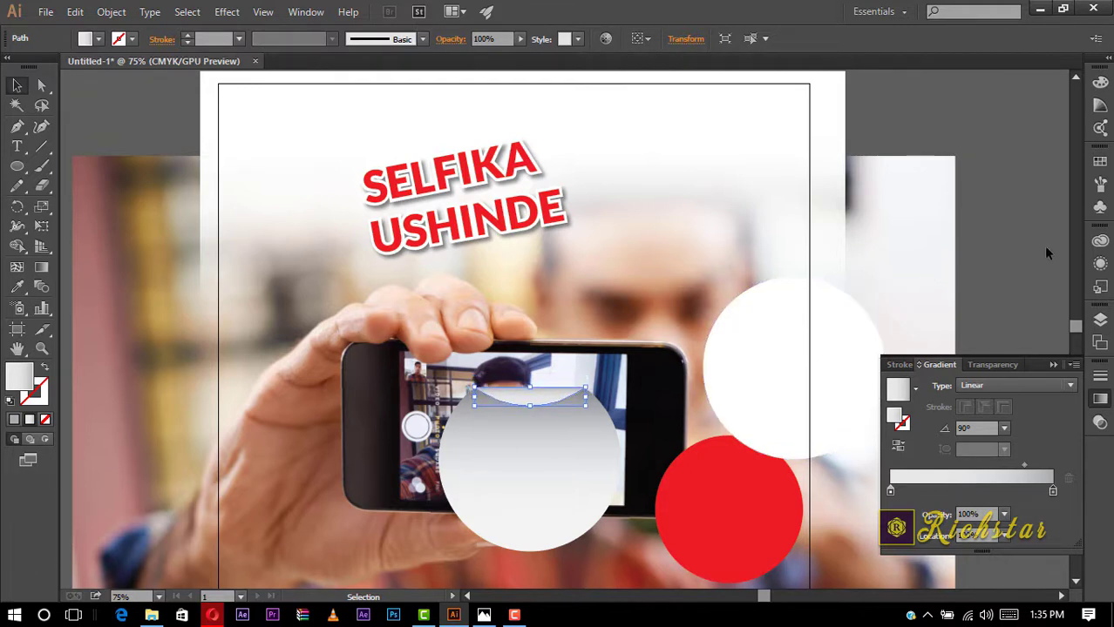
Move the red circle onto the ring, bring it forward, then bring the grey cap to front.
click(1043, 246)
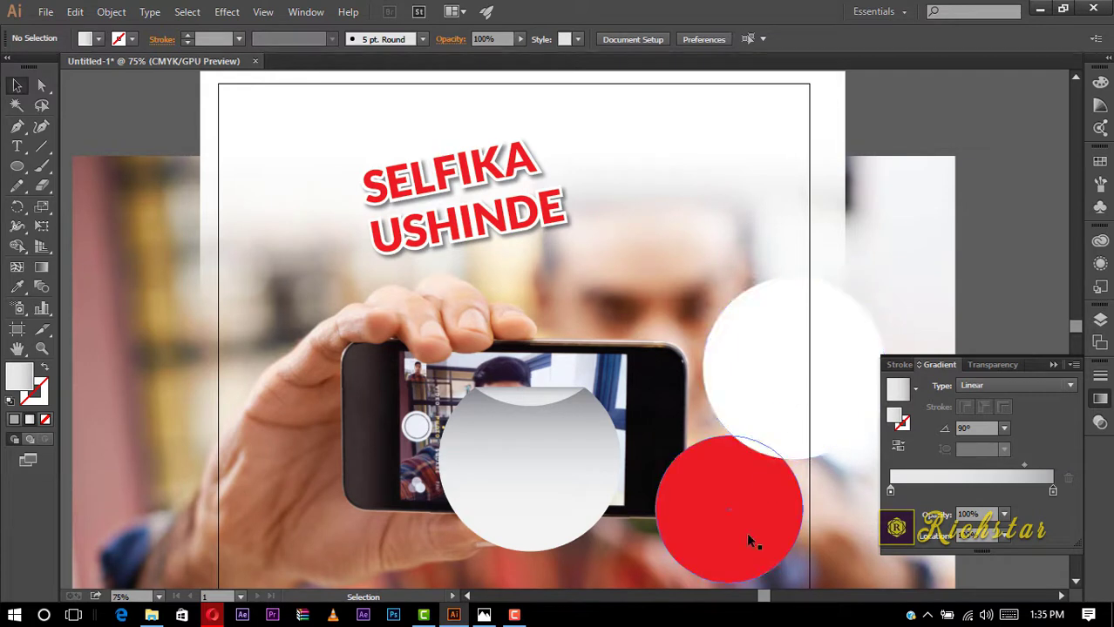
drag(737, 517, 537, 482)
right_click(568, 488)
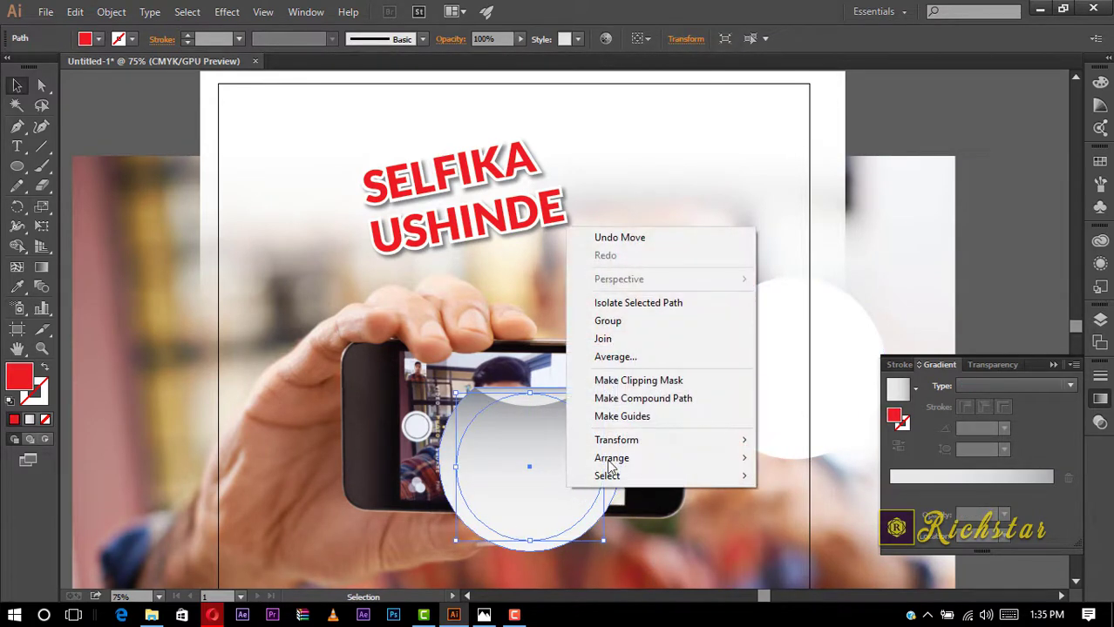
mouse_move(612, 457)
click(867, 459)
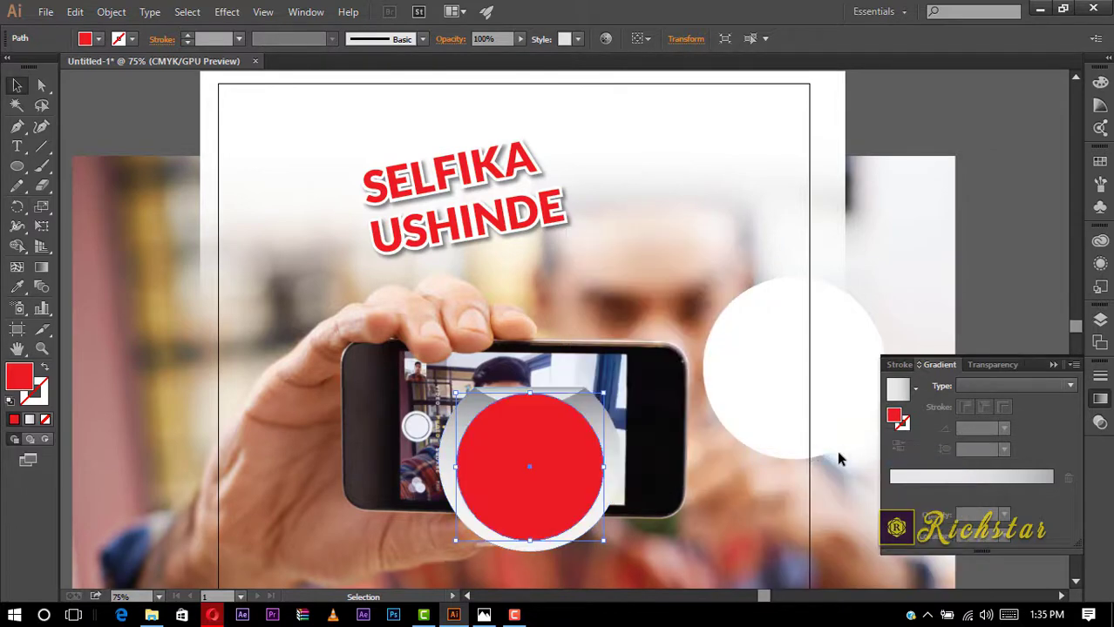
click(577, 384)
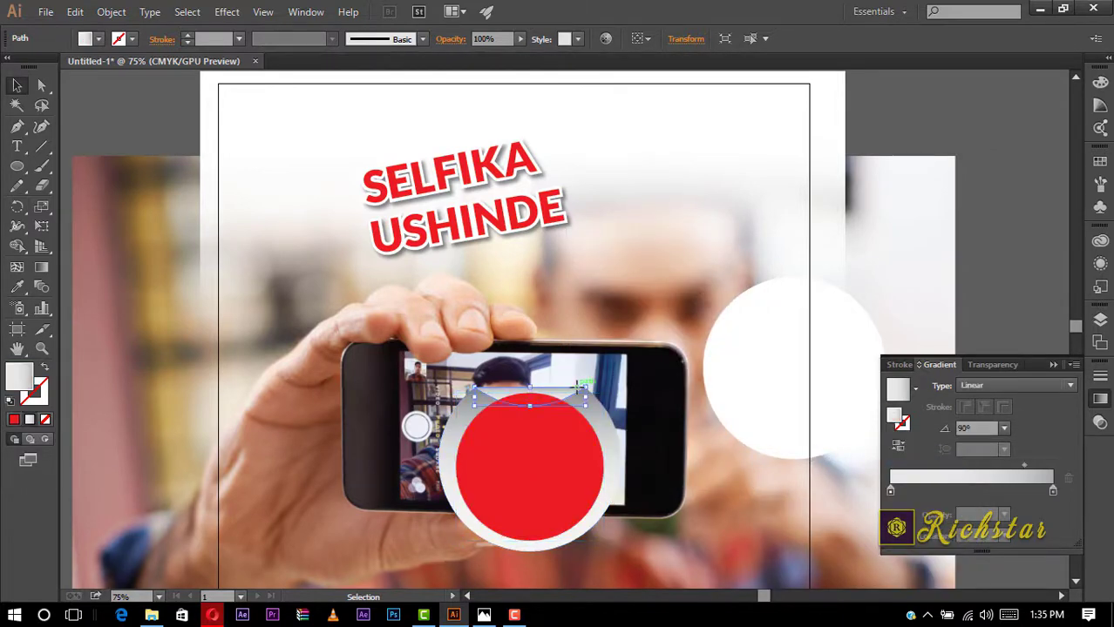
right_click(577, 385)
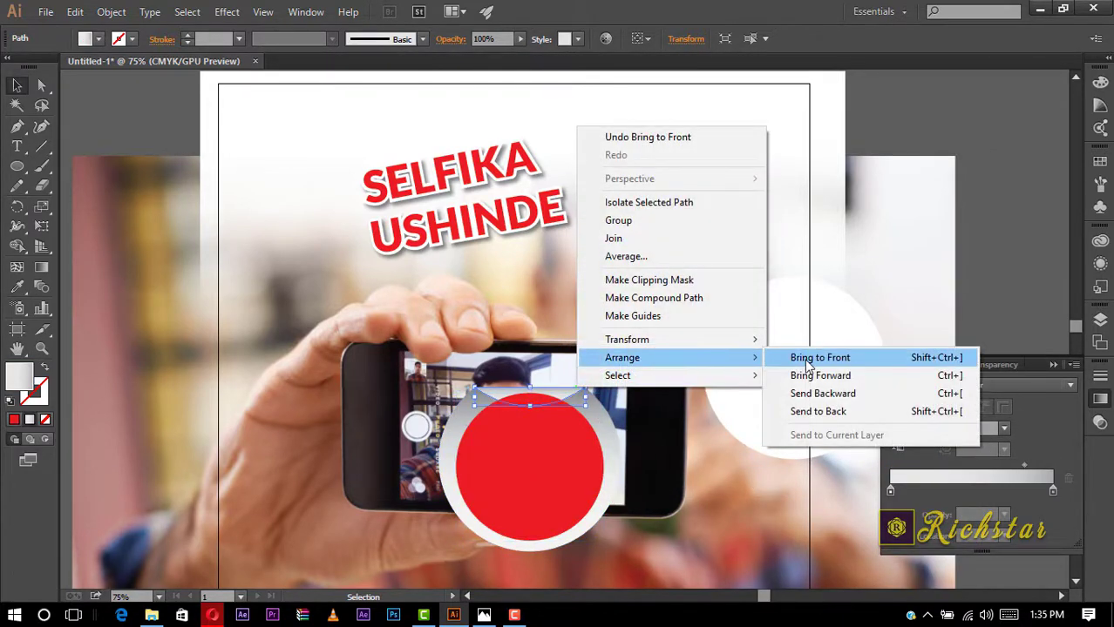
click(794, 359)
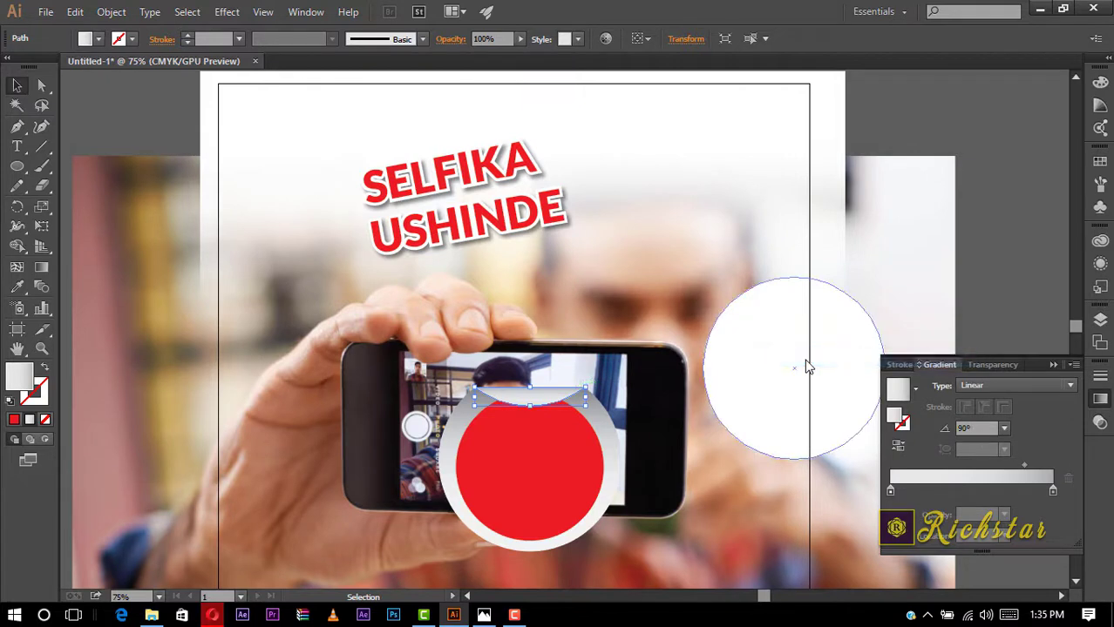
Nudge the red circle up two steps and resize it to about 241.33 × 241.33 pt.
click(570, 483)
key(Up)
key(Up)
key(Up)
key(Up)
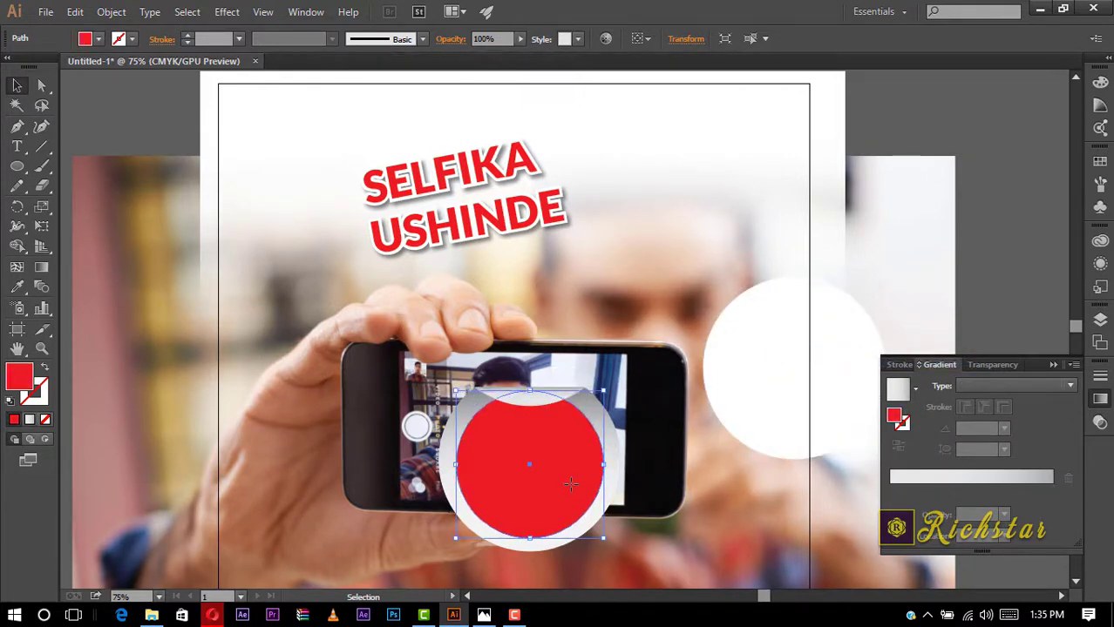
key(Up)
key(Up)
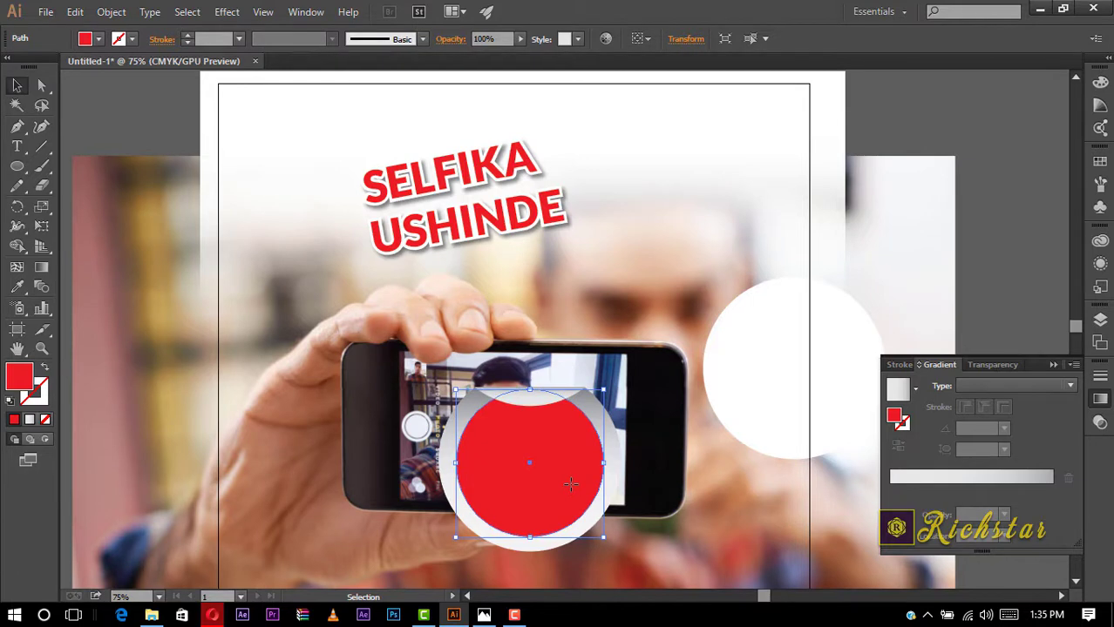
click(635, 547)
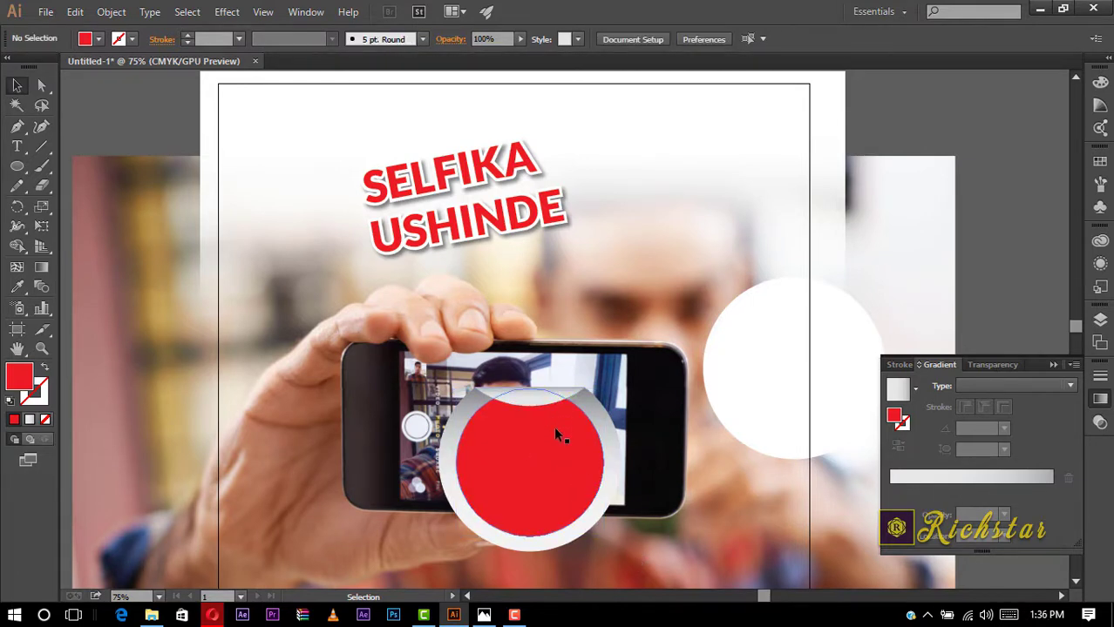
click(562, 466)
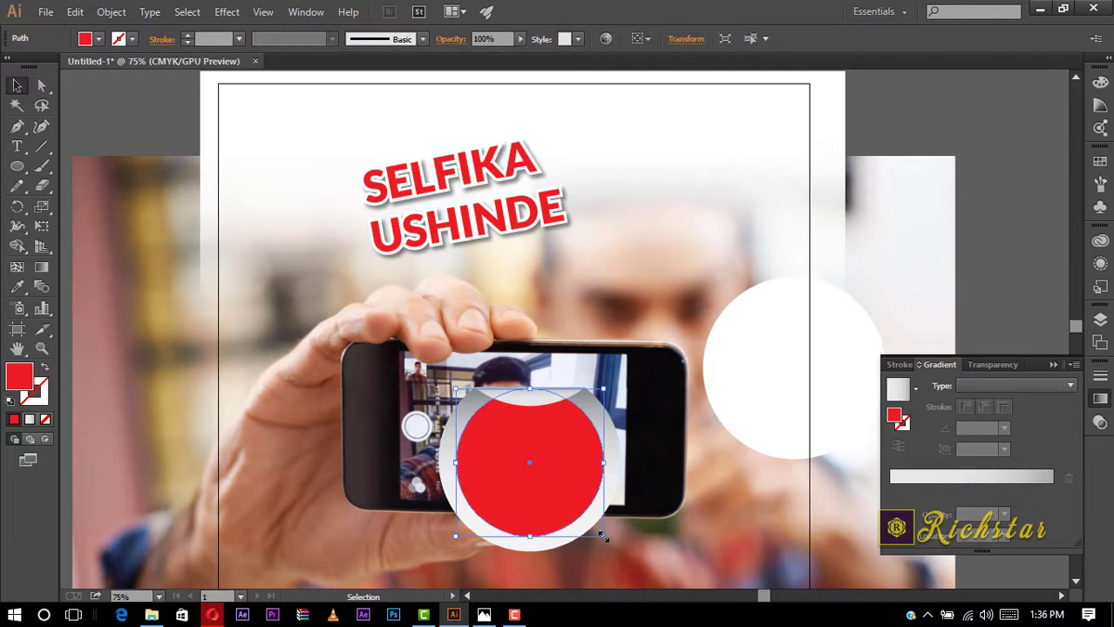
drag(601, 535, 624, 541)
Select the red circle and grey ring together.
click(672, 555)
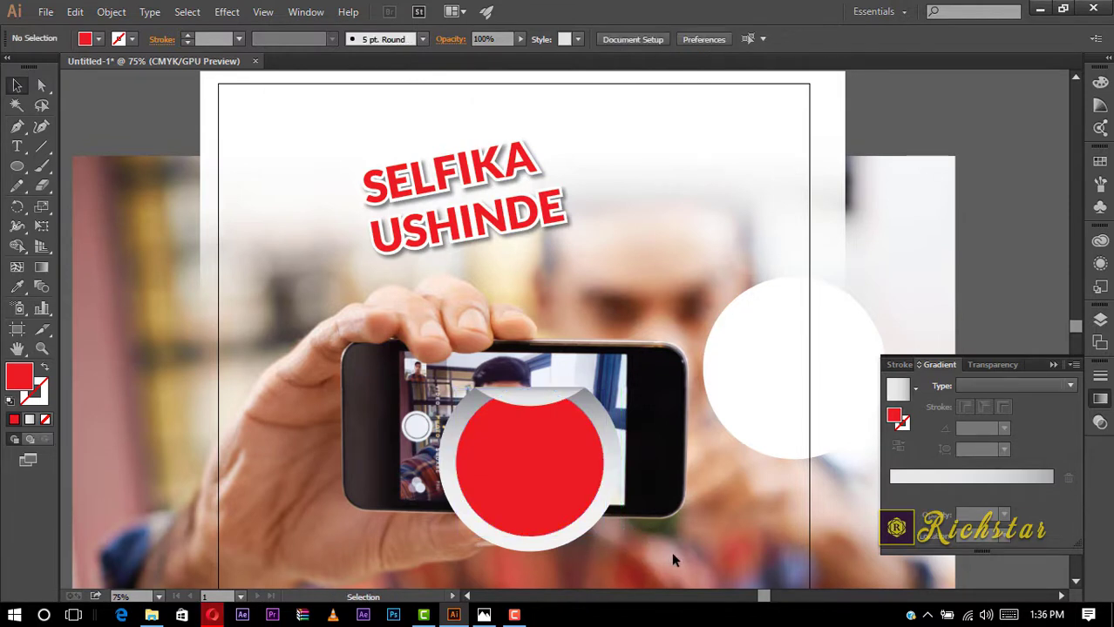
click(560, 561)
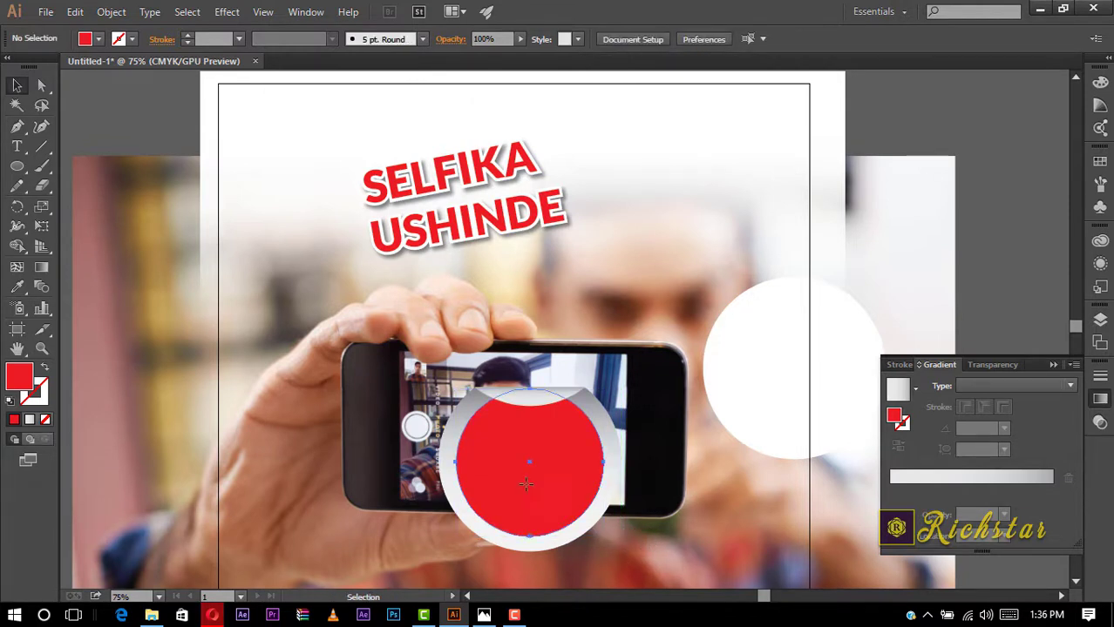
click(604, 555)
drag(490, 518, 455, 392)
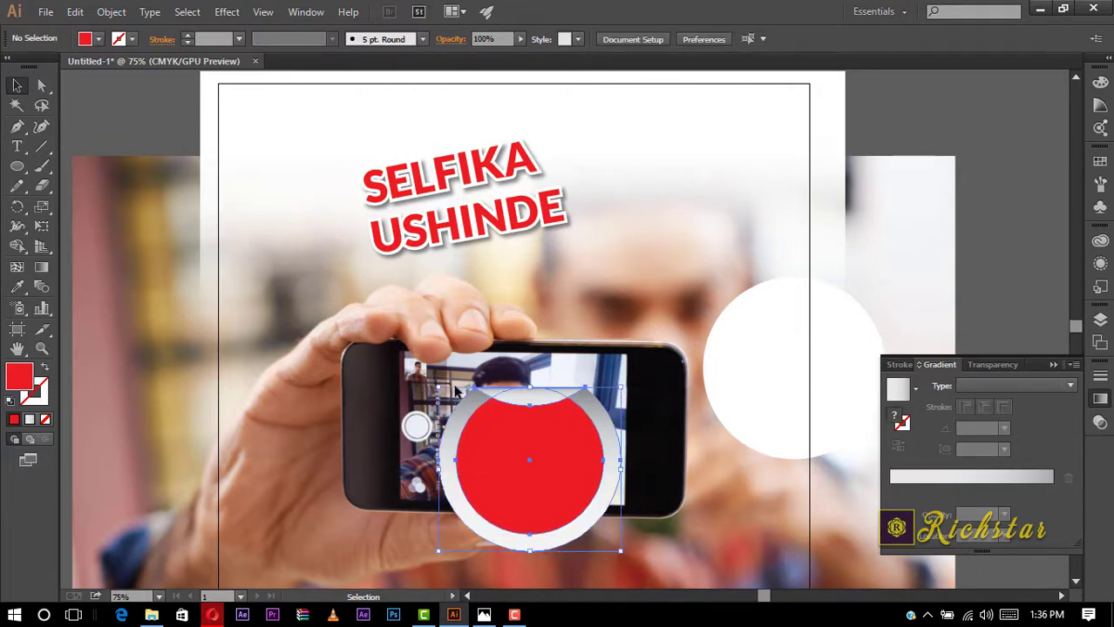
Move the SELFIKA USHINDE titles onto the red circle, bring them to front and shrink to fit.
key(v)
click(554, 228)
drag(590, 168, 361, 307)
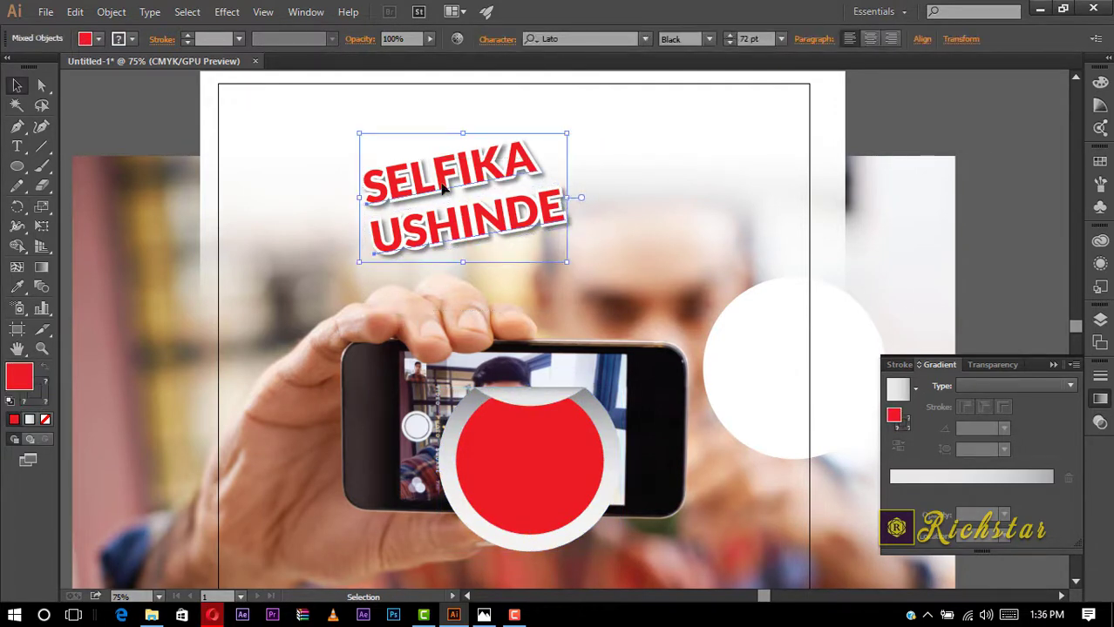
drag(444, 194, 514, 441)
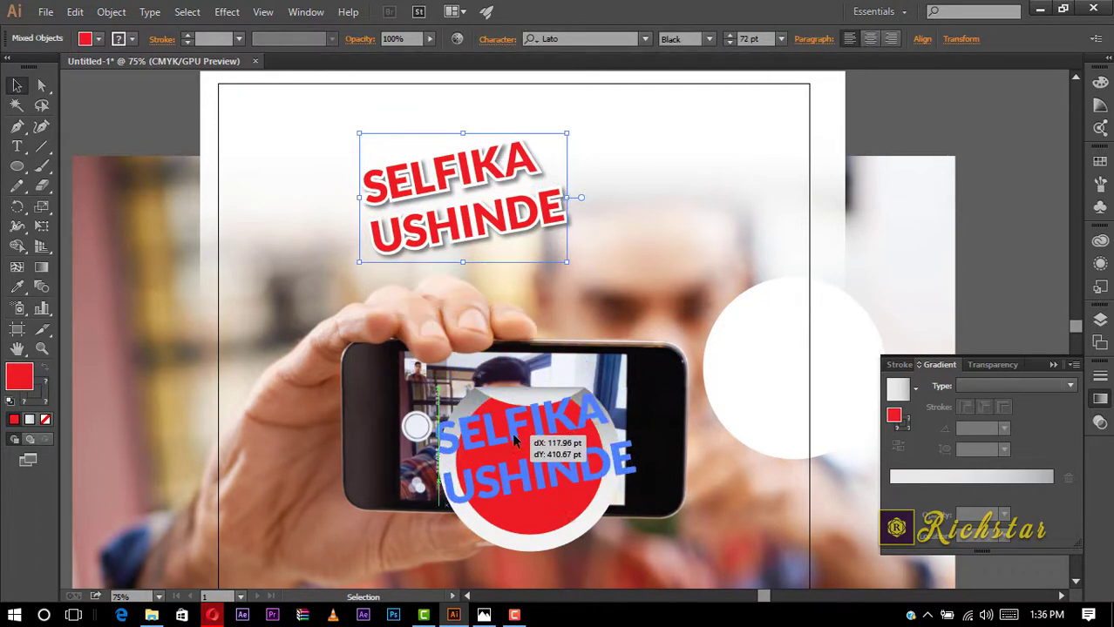
right_click(515, 444)
mouse_move(560, 572)
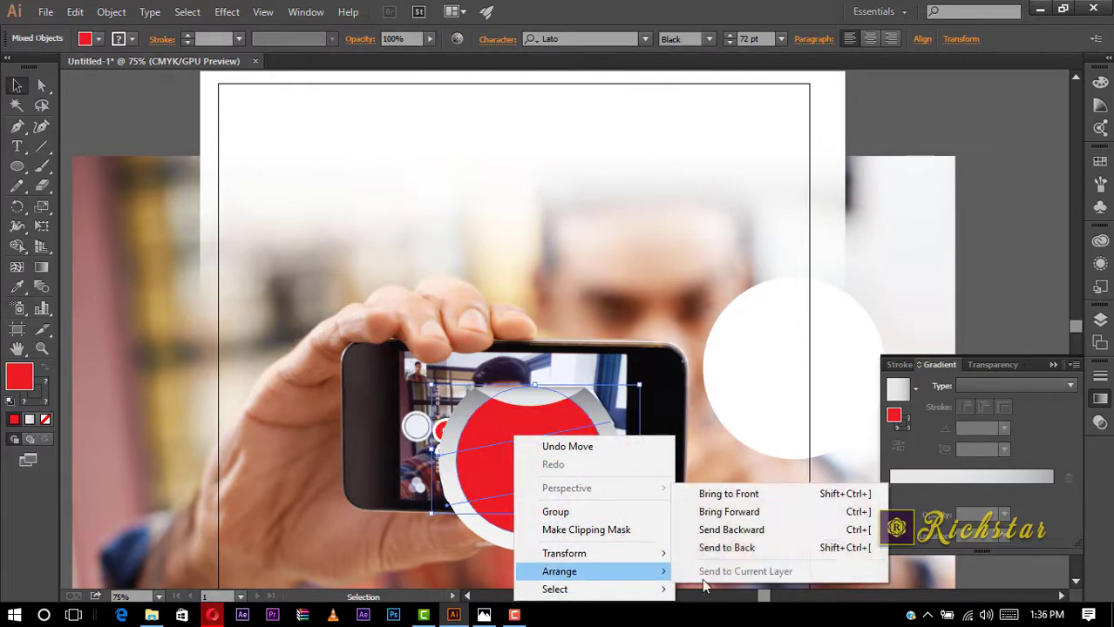
click(756, 495)
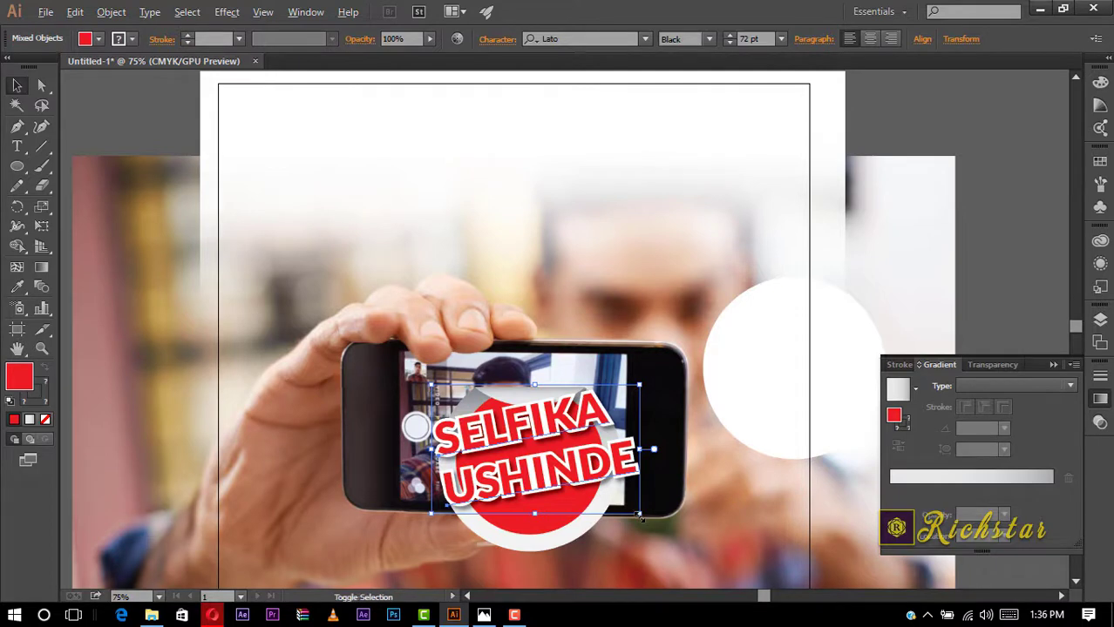
drag(641, 518, 624, 519)
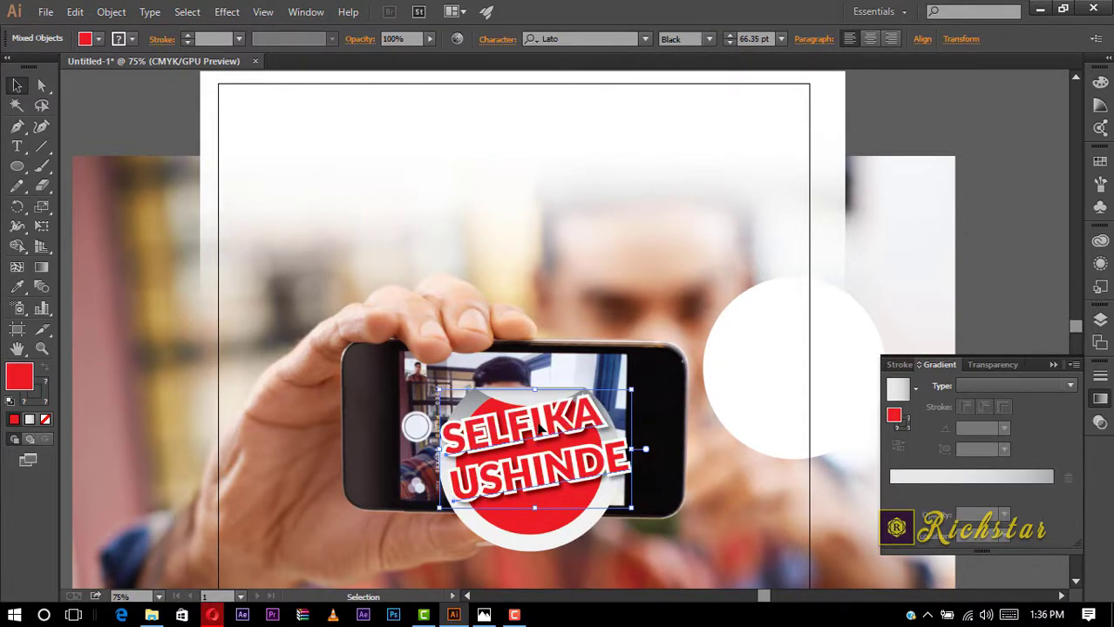
mouse_move(566, 462)
mouse_down()
mouse_move(552, 445)
mouse_move(562, 463)
mouse_up()
drag(609, 498, 597, 499)
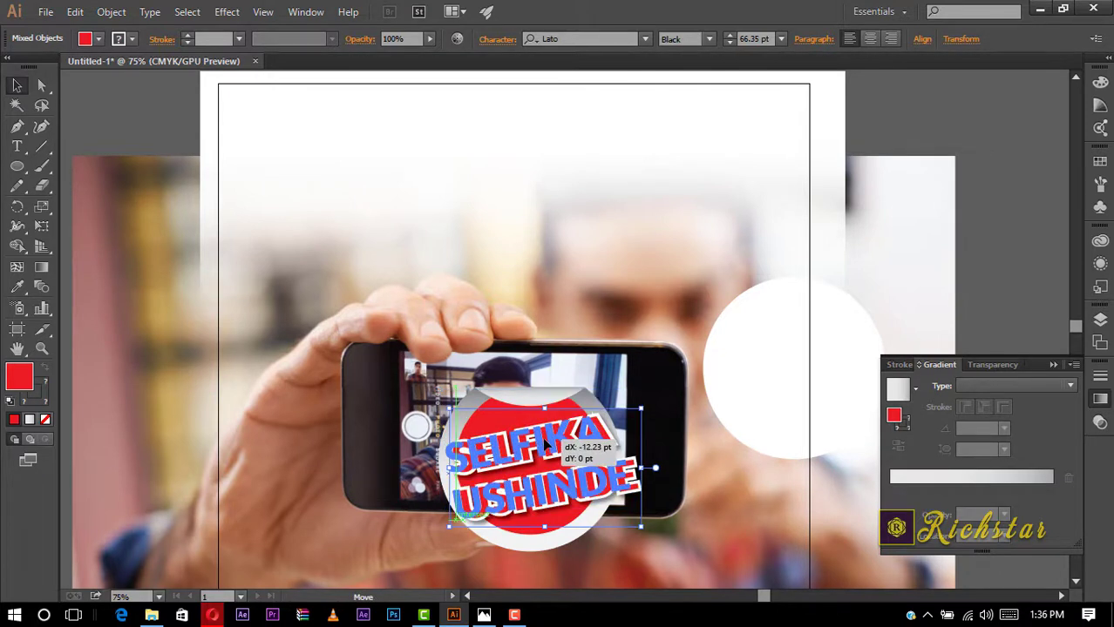
Move the whole badge with its titles to the poster's top-left corner.
click(676, 548)
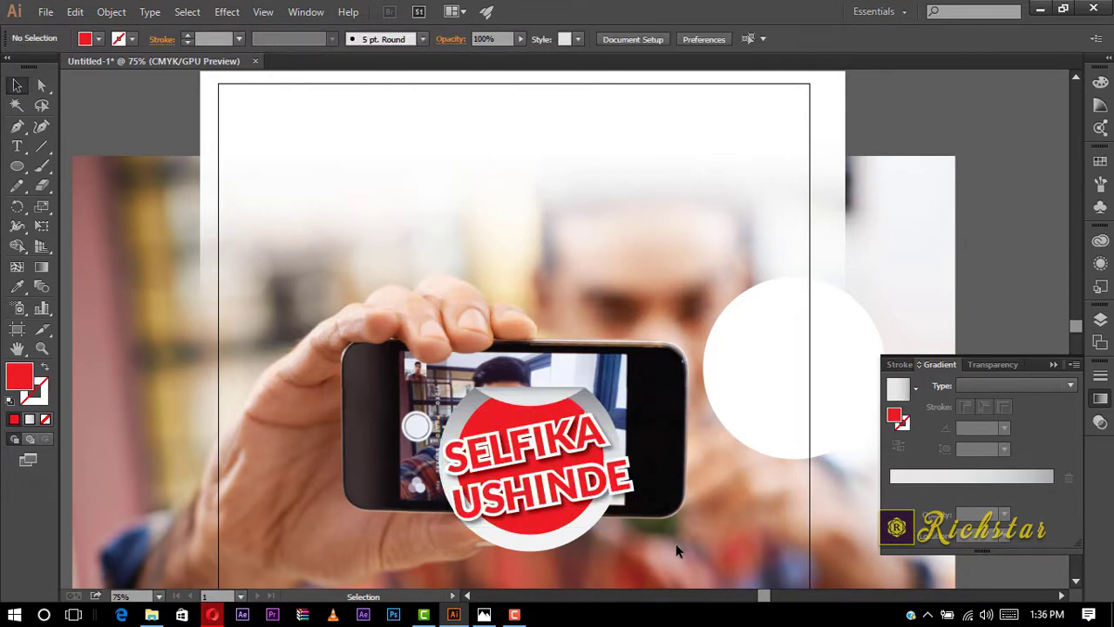
click(442, 515)
scroll(436, 471, down, 1)
mouse_move(550, 421)
mouse_down()
mouse_move(418, 201)
mouse_move(451, 202)
mouse_up()
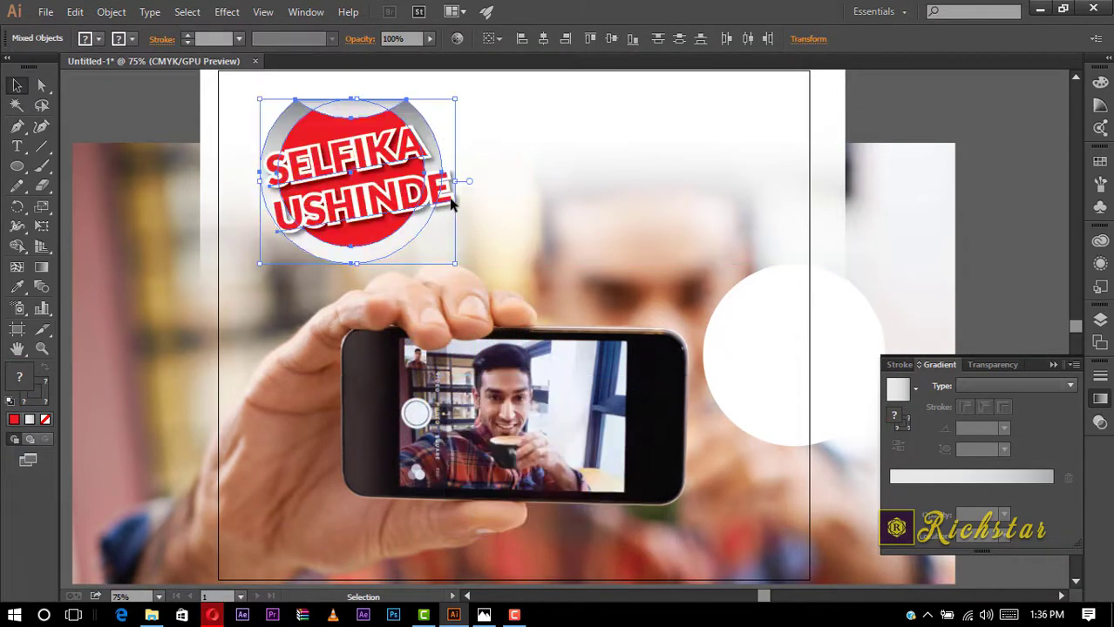
click(564, 225)
scroll(557, 222, up, 2)
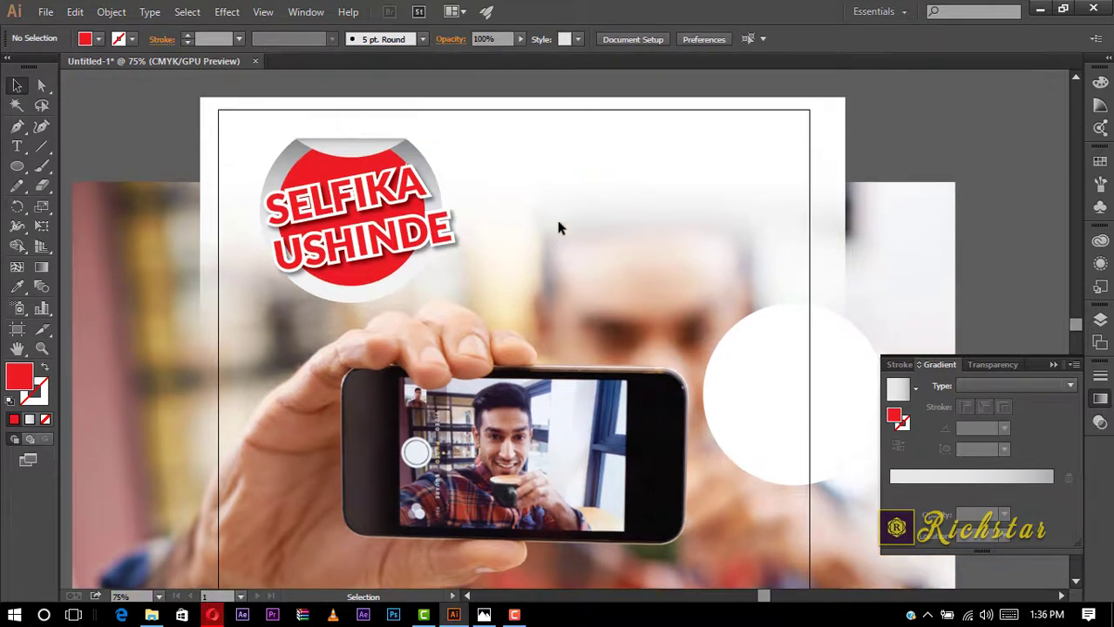
Fine-tune the USHINDE line's position on the badge.
click(442, 269)
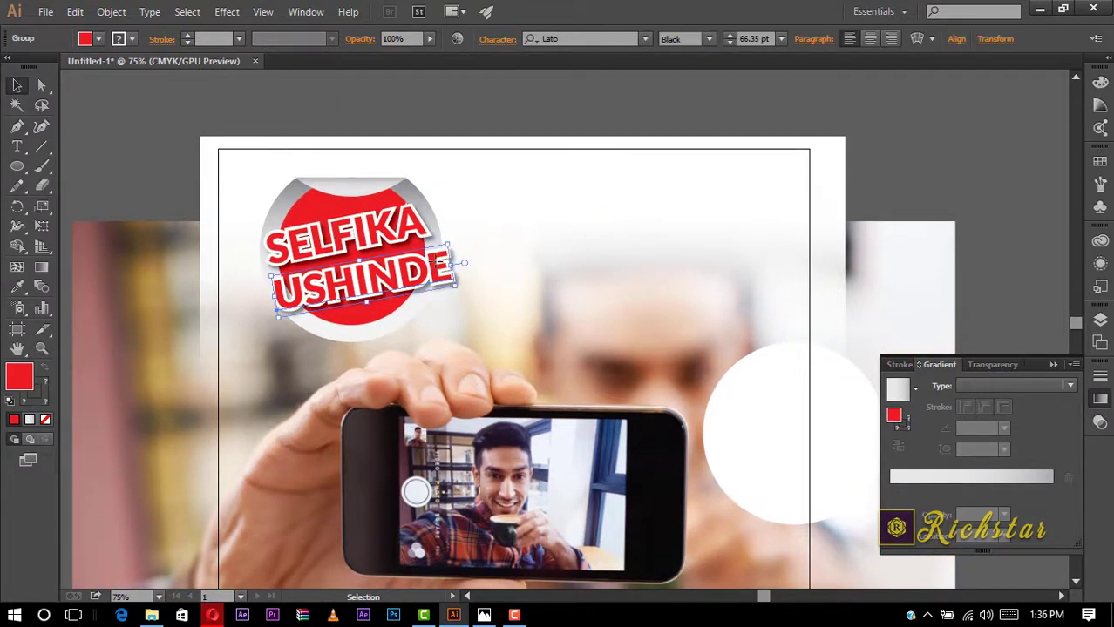
drag(434, 262, 430, 260)
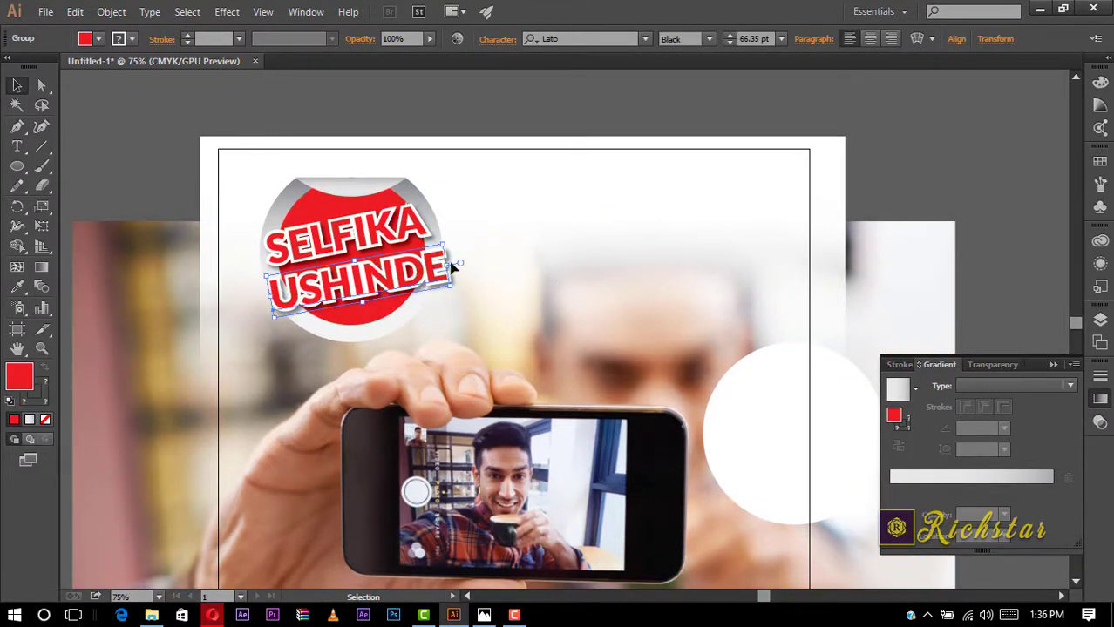
click(513, 262)
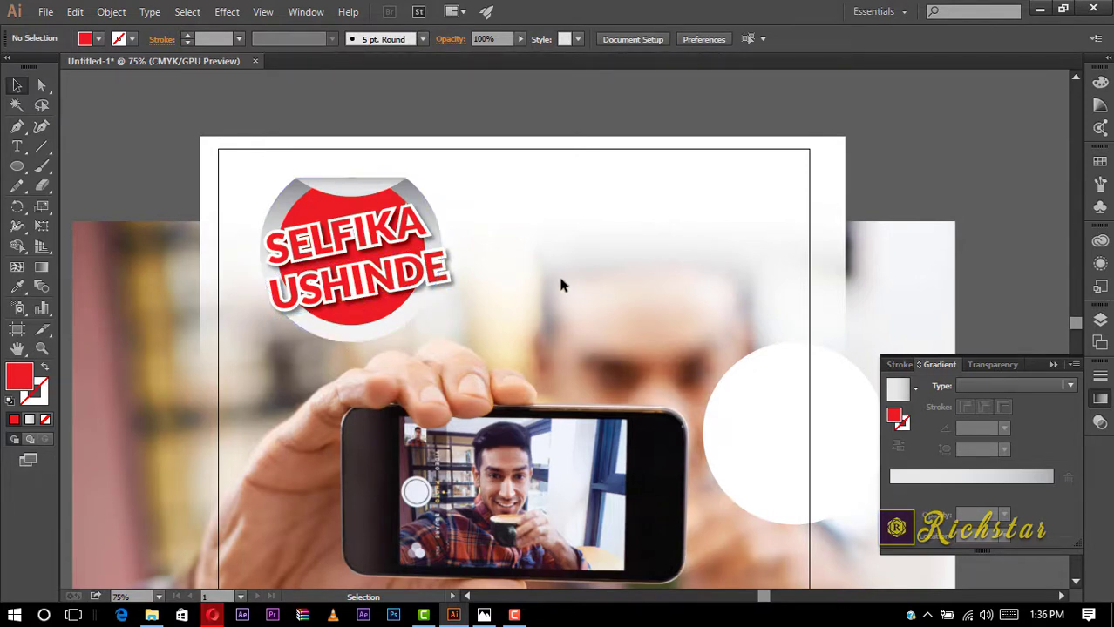
drag(433, 277, 411, 273)
click(500, 263)
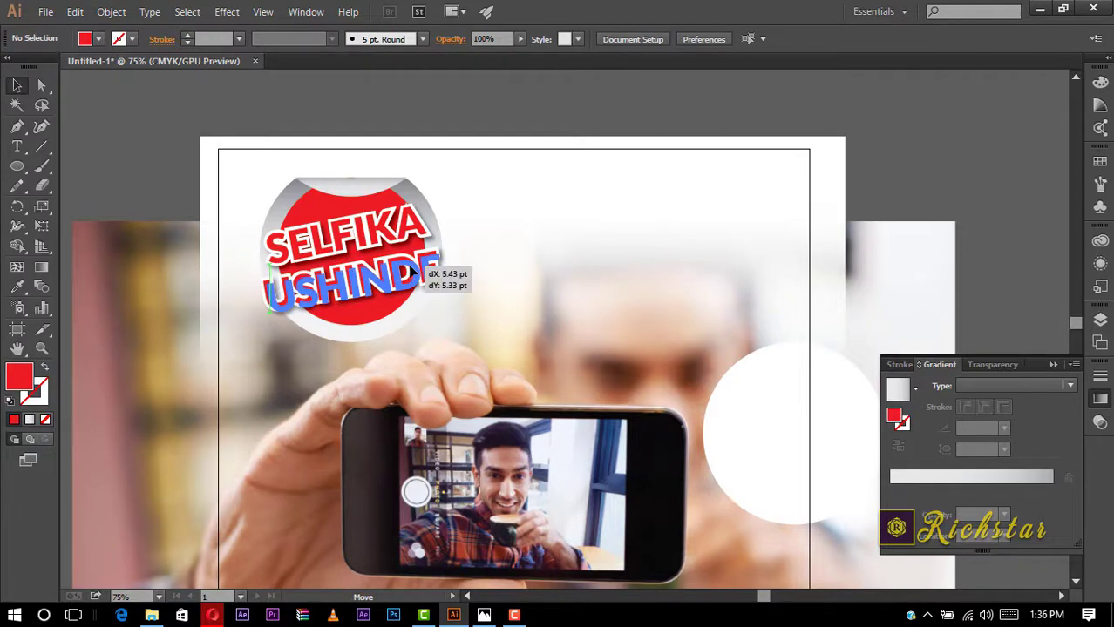
drag(501, 263, 500, 256)
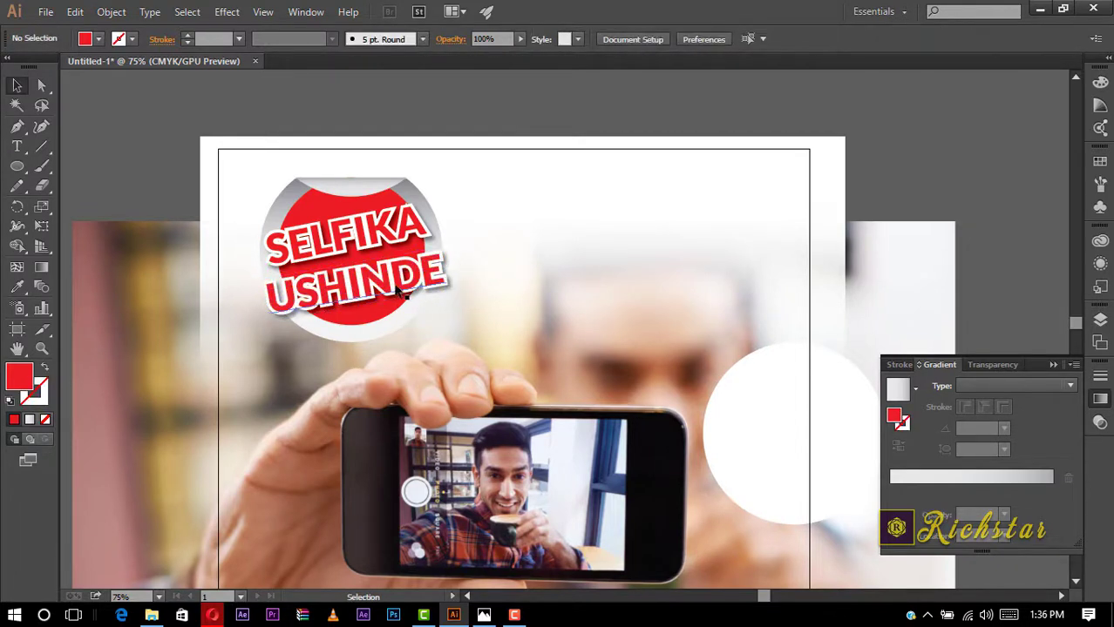
key(t)
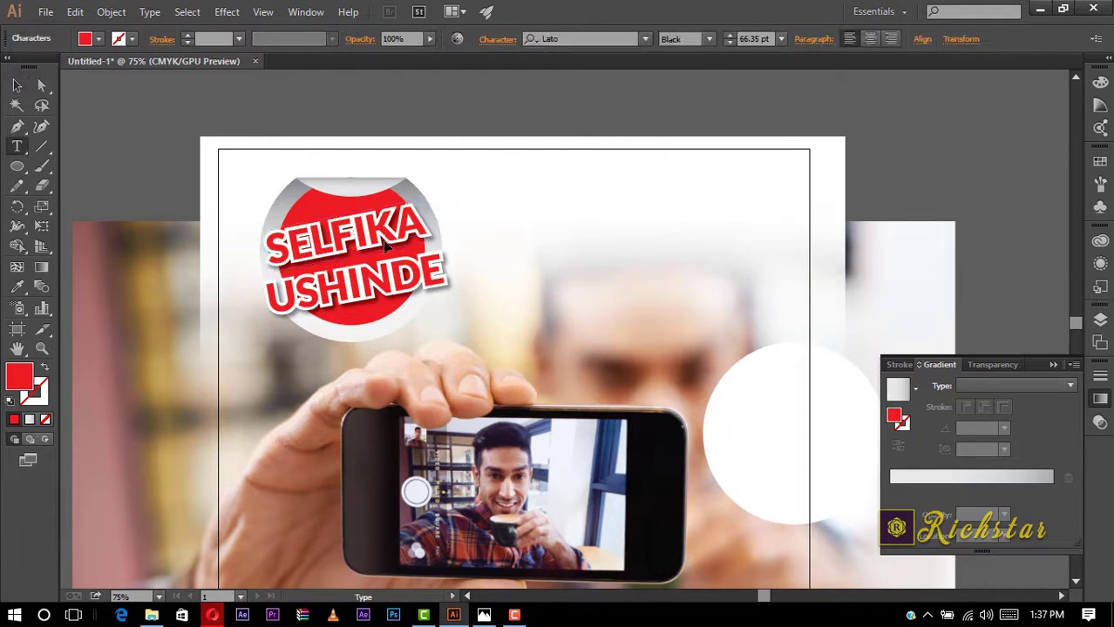
key(v)
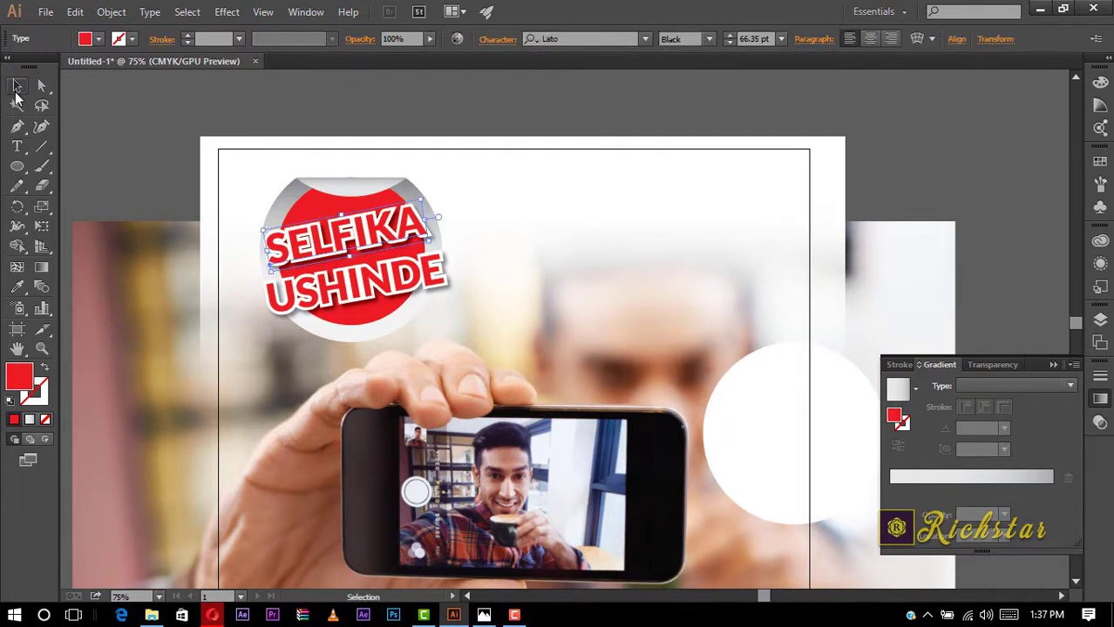
Give the lower SELFIKA text copy a red stroke via the Layers panel.
click(1099, 319)
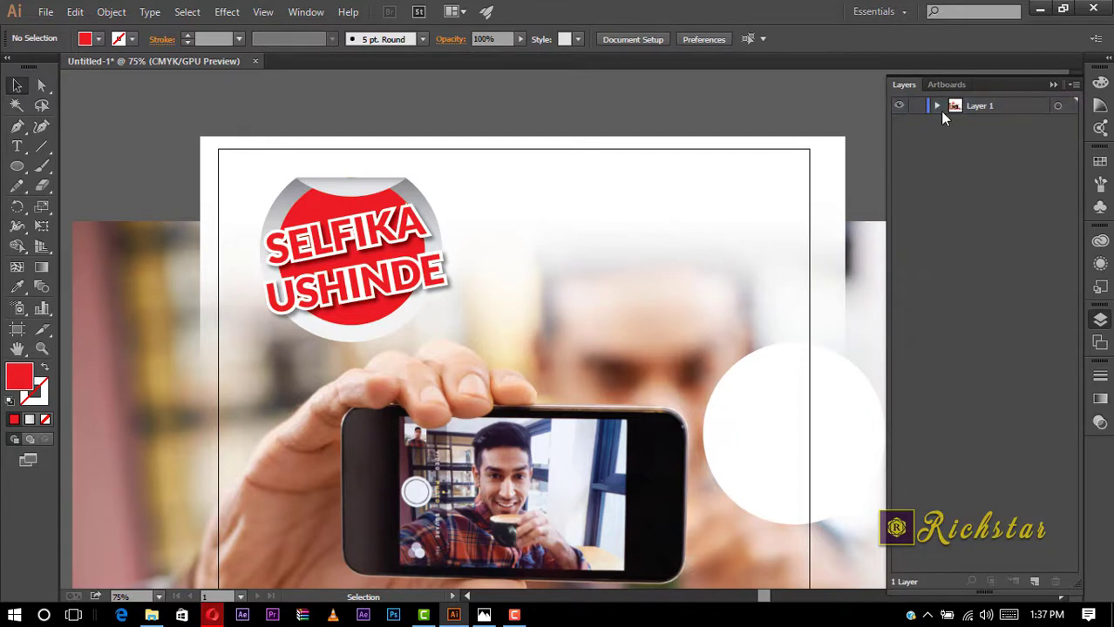
click(937, 106)
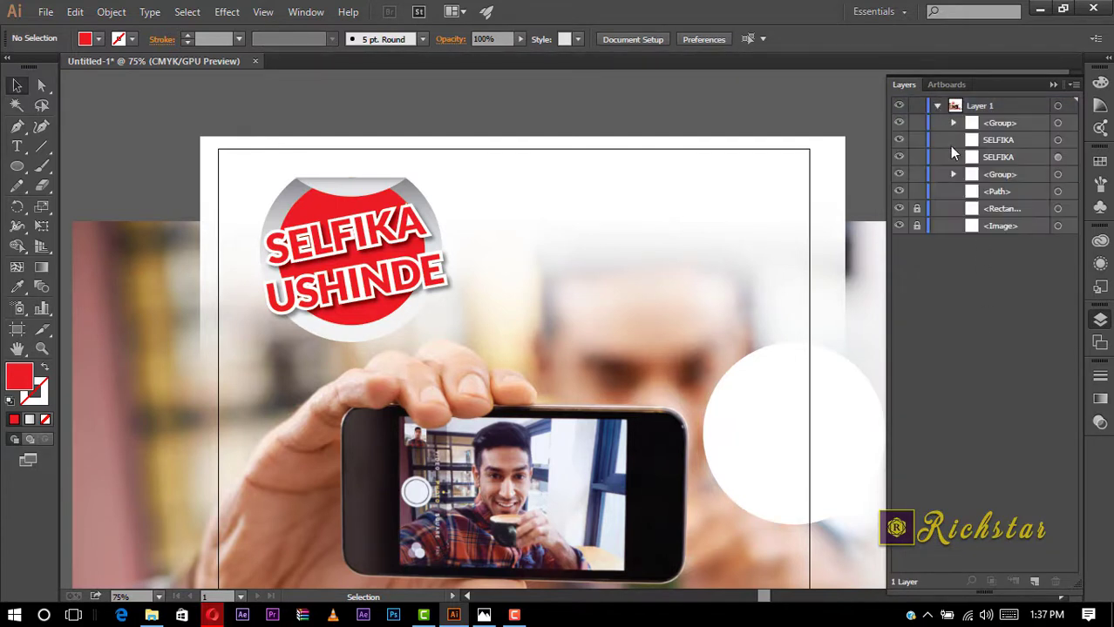
click(1057, 157)
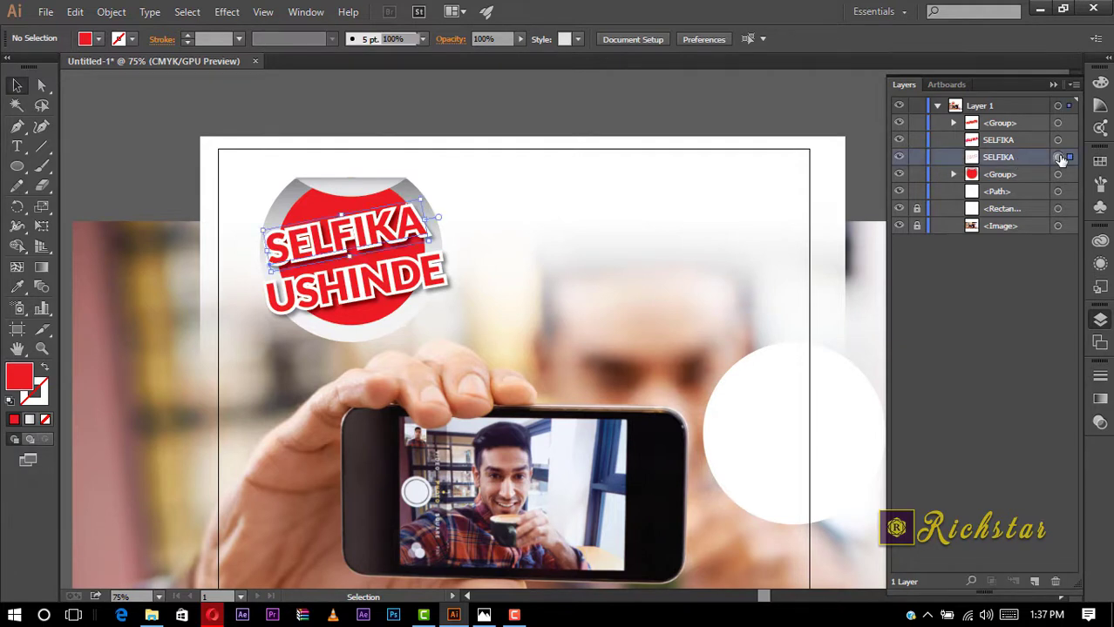
click(132, 39)
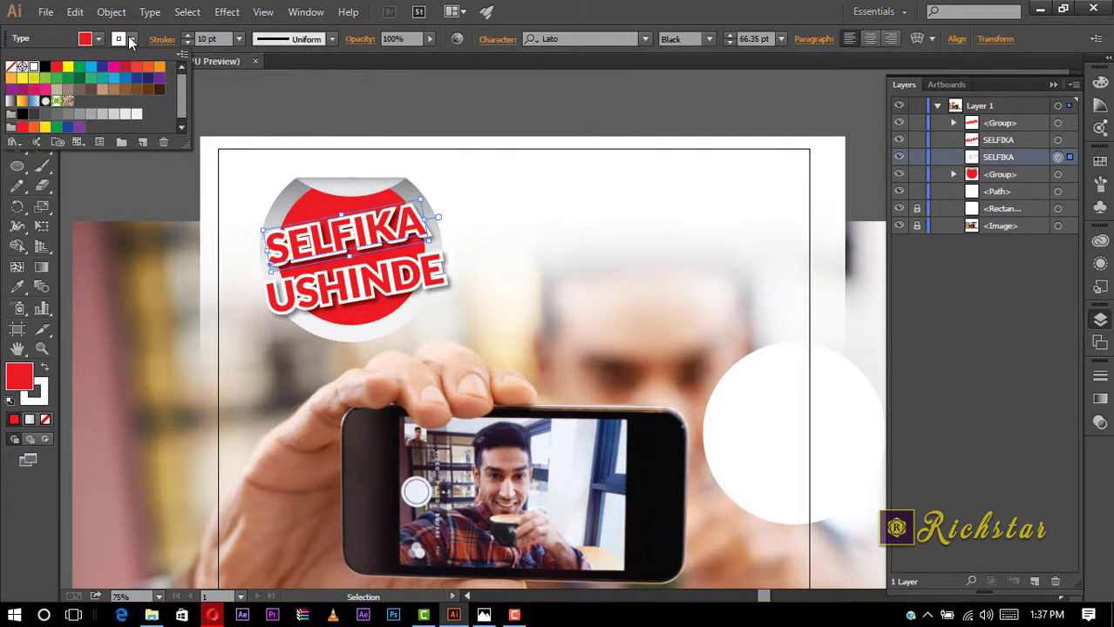
click(58, 68)
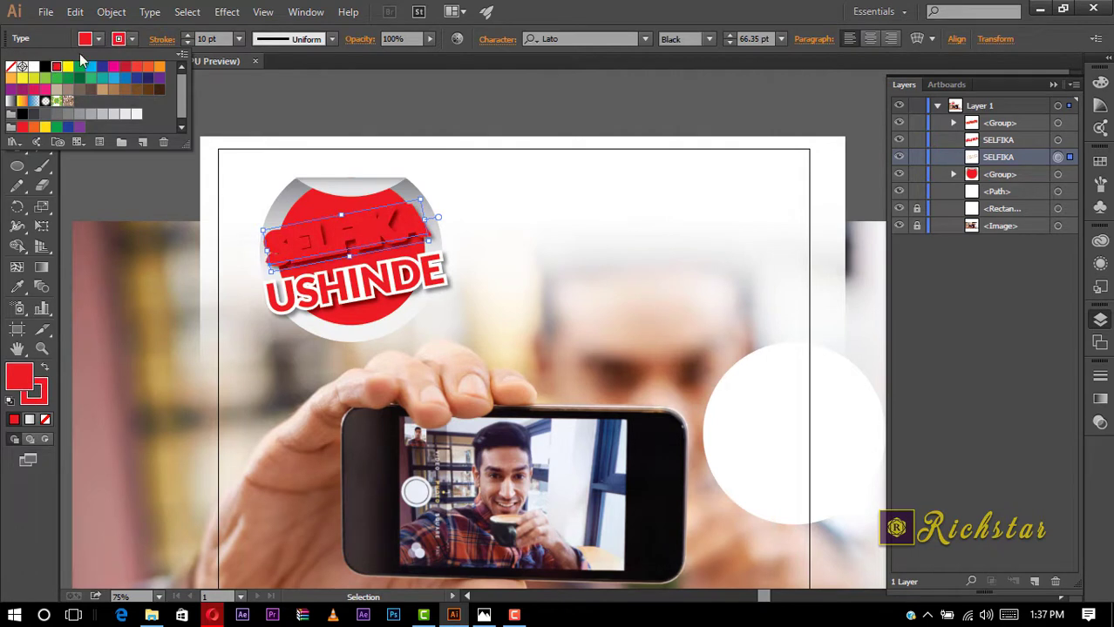
click(1032, 137)
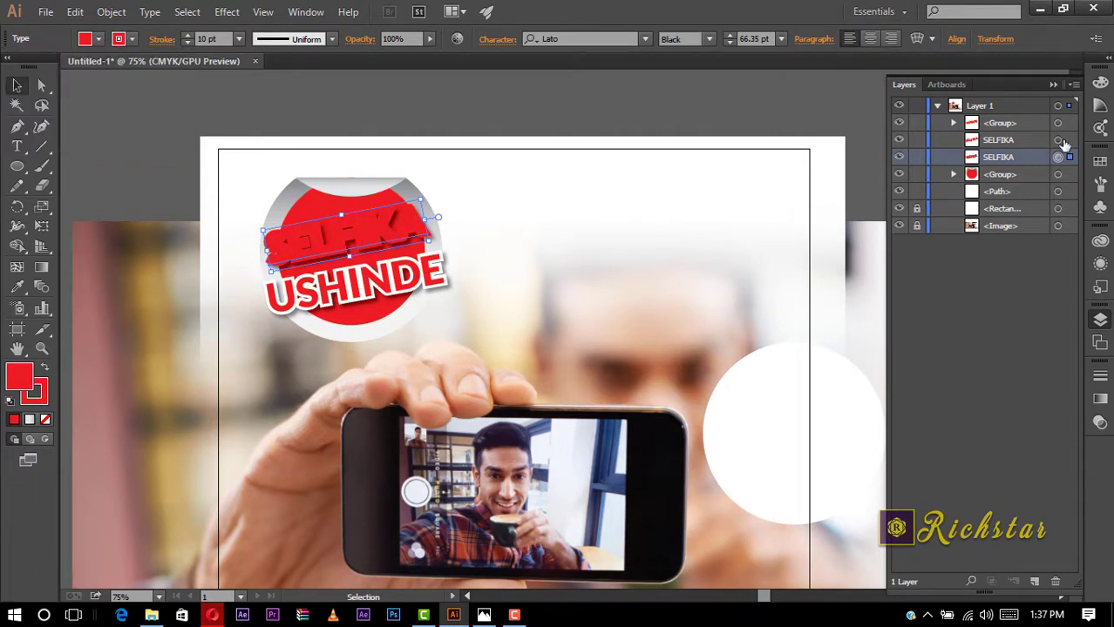
Fill the upper SELFIKA text copy white.
click(1058, 140)
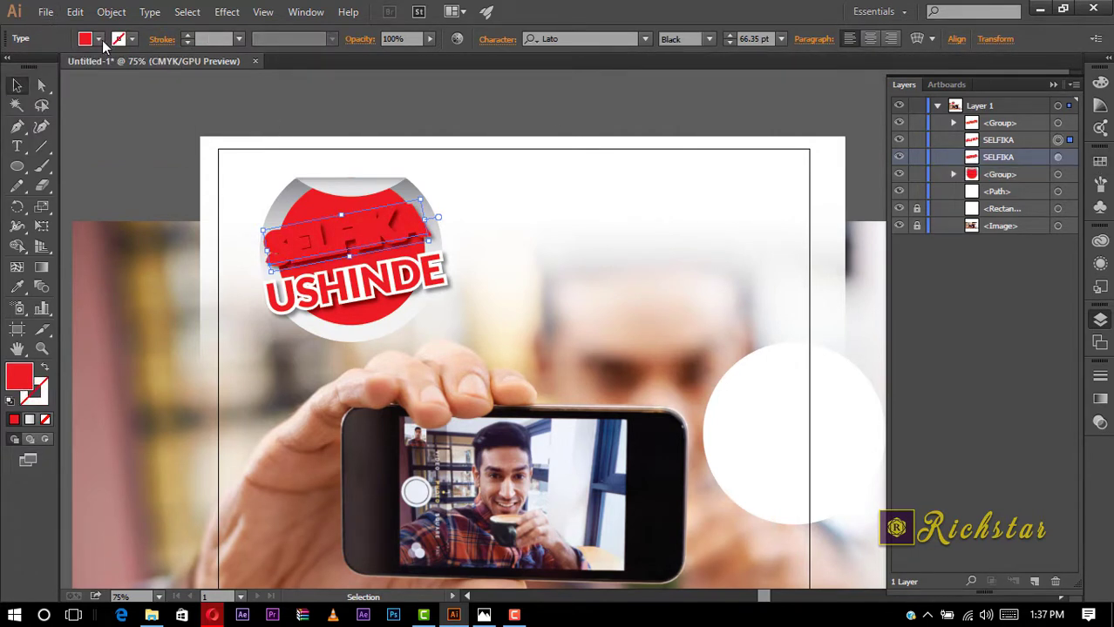
click(100, 40)
click(33, 67)
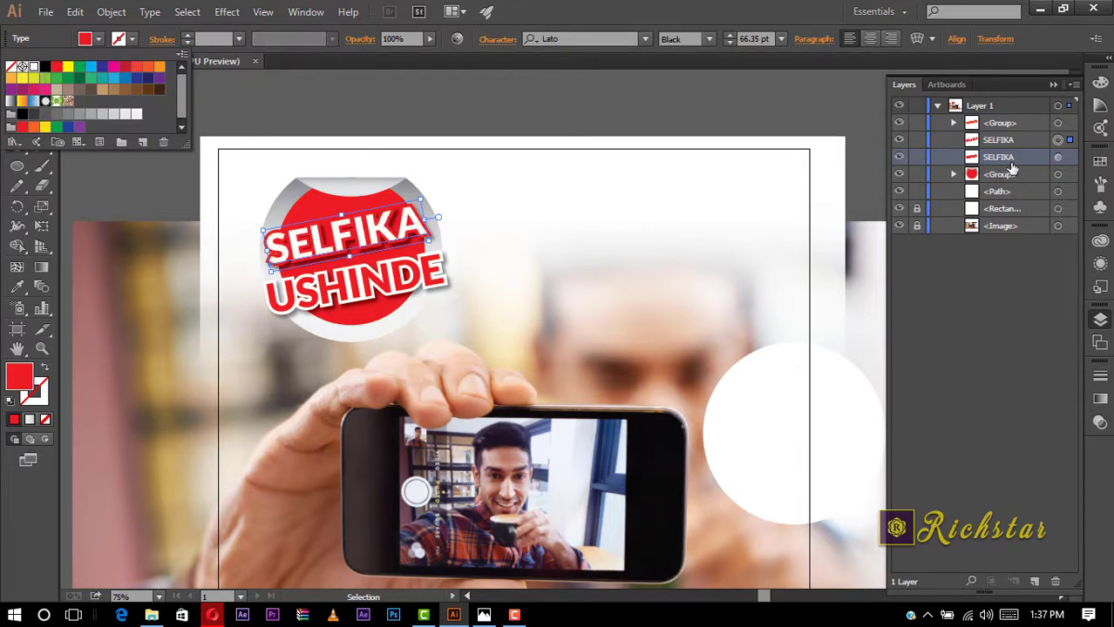
click(647, 413)
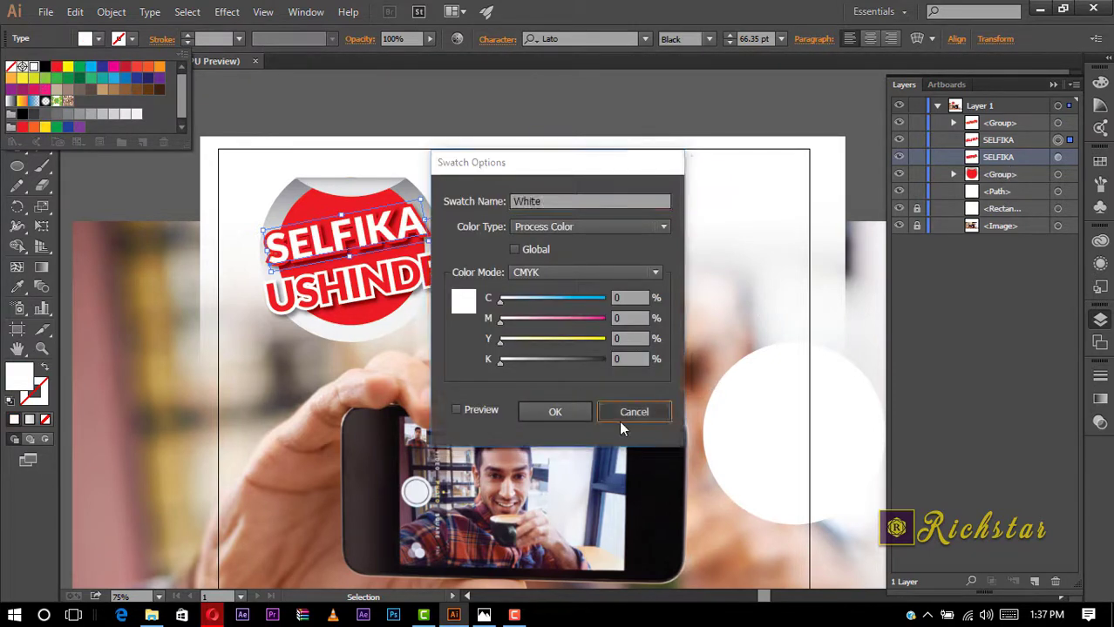
click(959, 179)
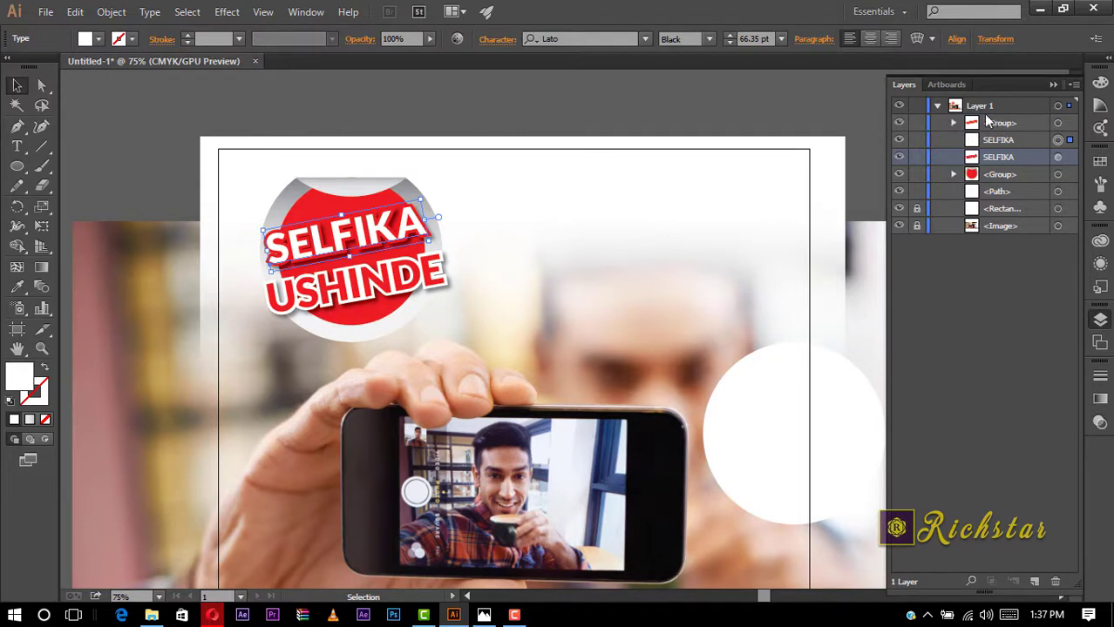
Give the lower USHINDE text copy a red stroke.
click(953, 124)
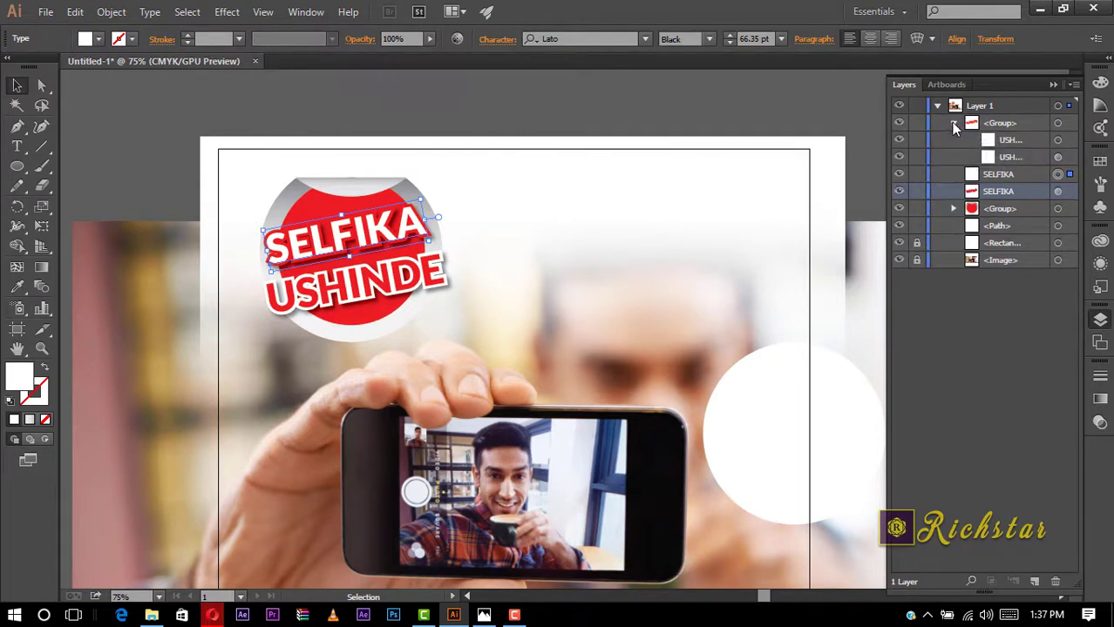
click(1057, 157)
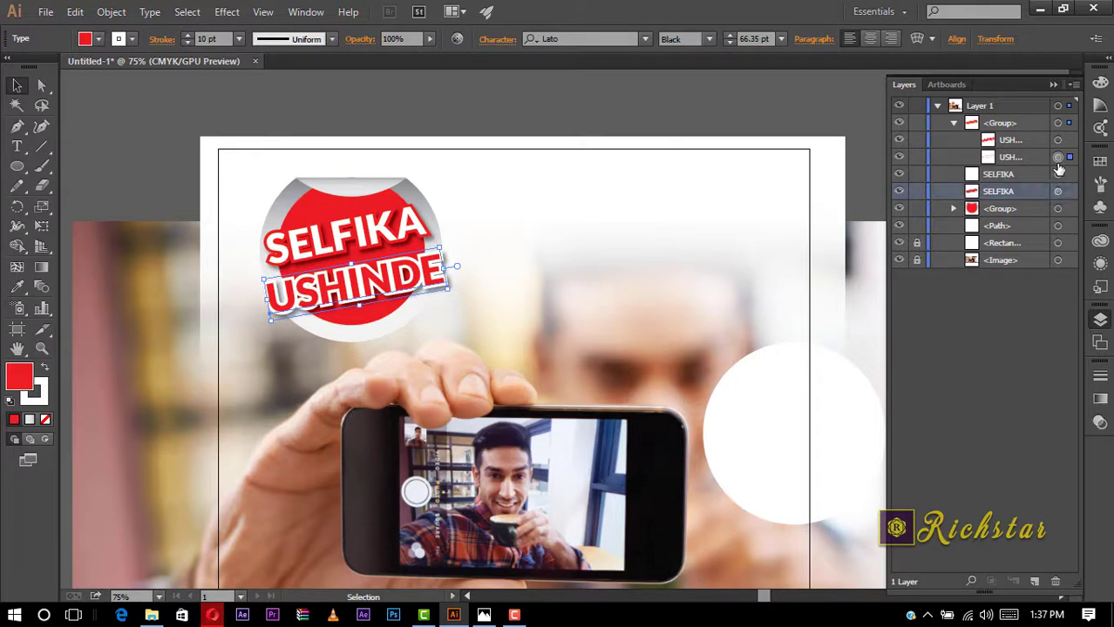
click(128, 40)
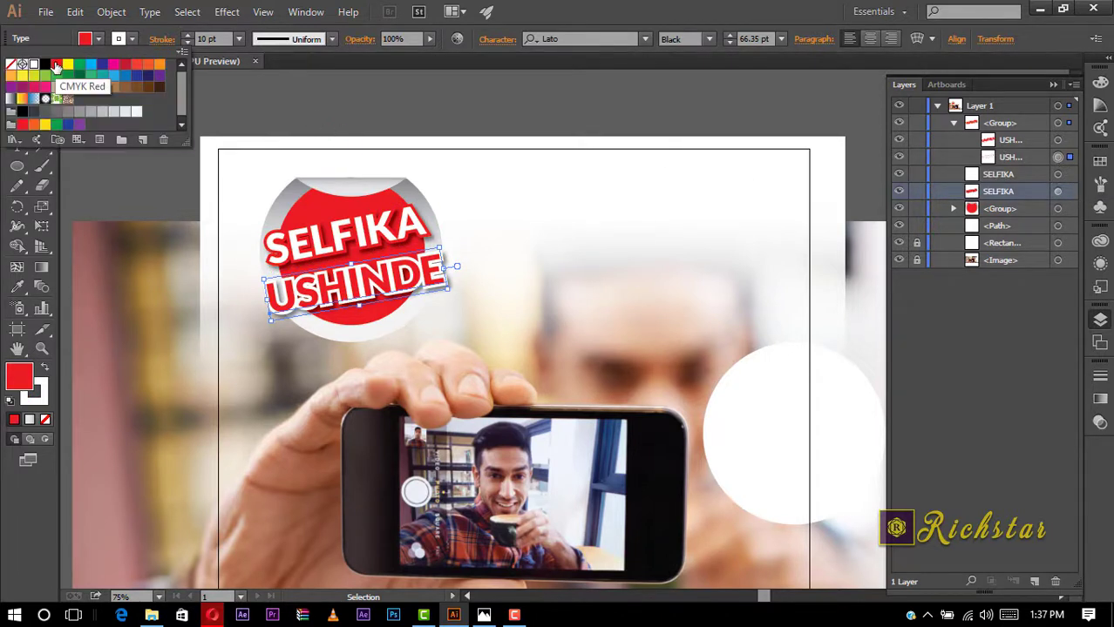
click(56, 67)
click(56, 67)
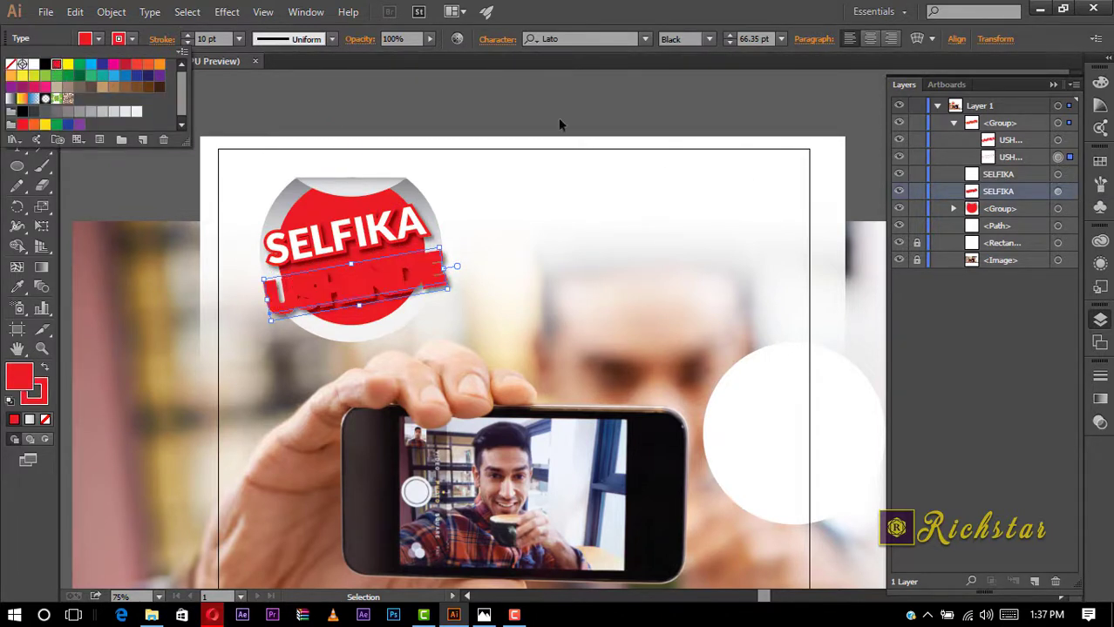
click(1056, 145)
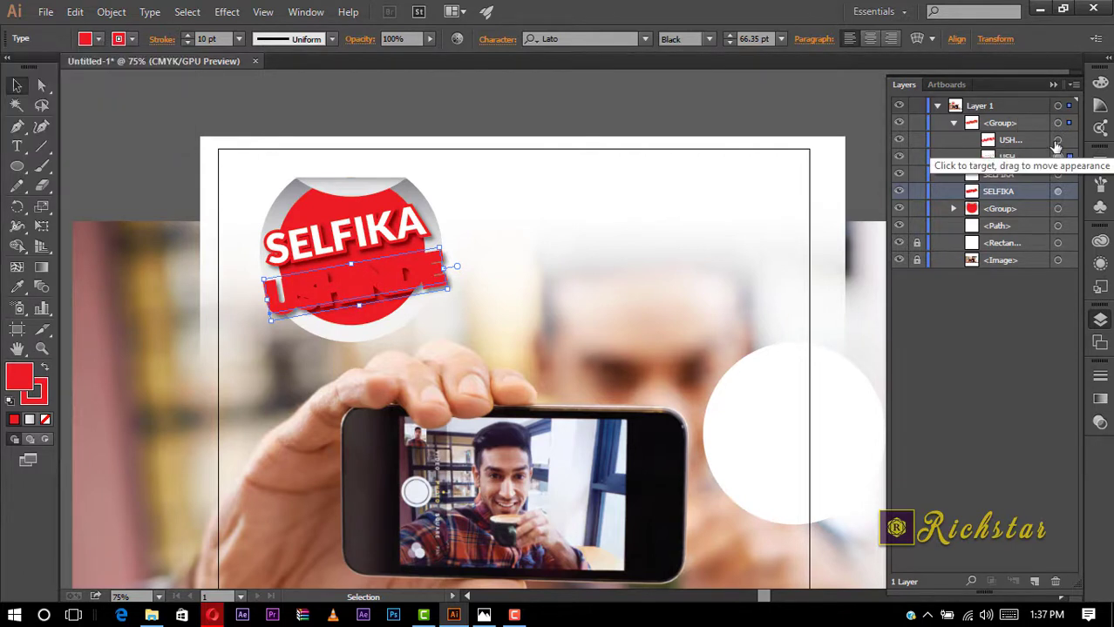
Fill the upper USHINDE text copy white.
click(1057, 140)
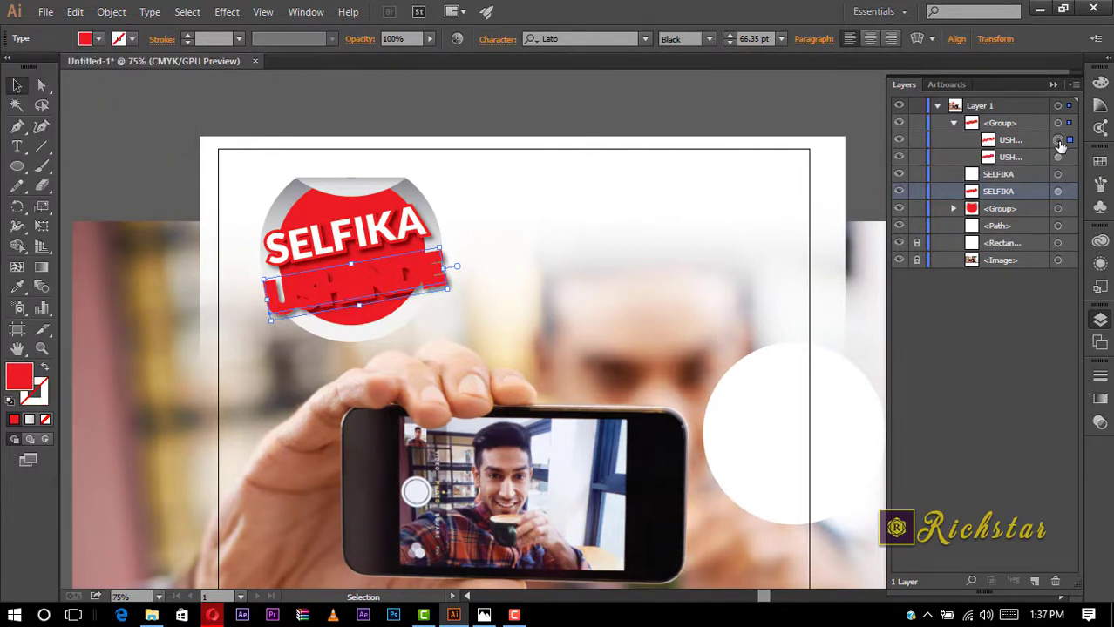
click(100, 39)
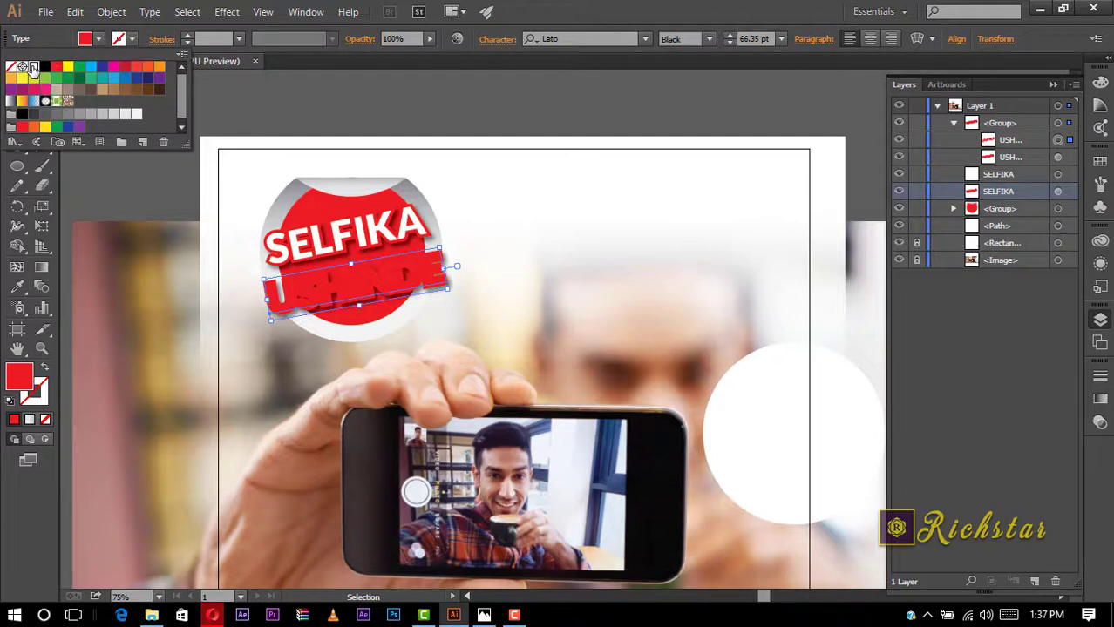
click(32, 67)
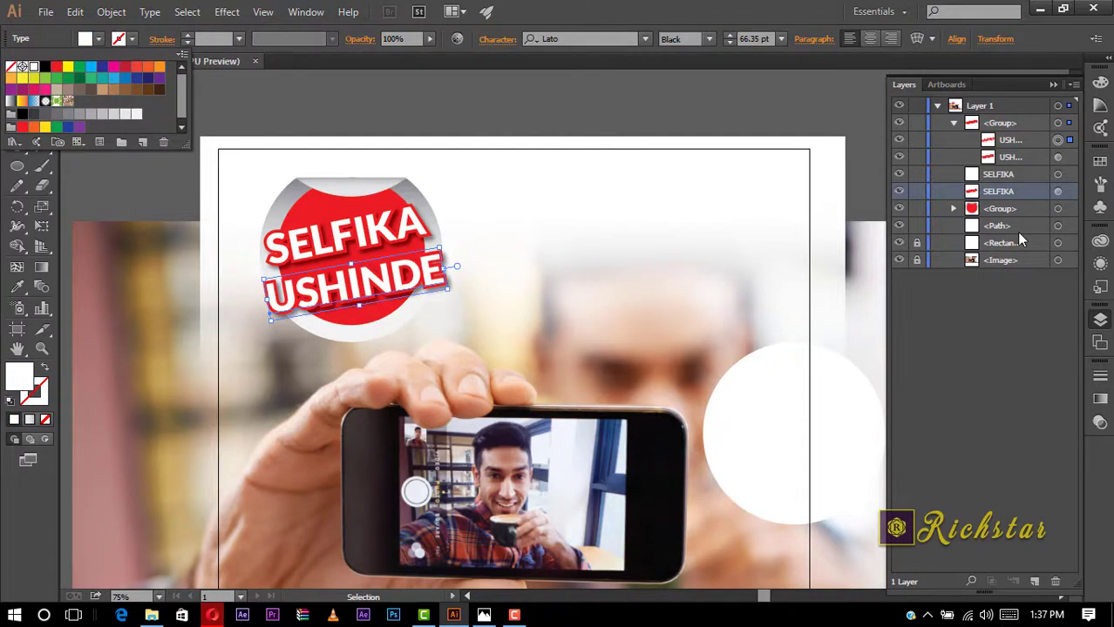
Fill the badge's red circle with the C=85 M=50 blue swatch.
click(953, 209)
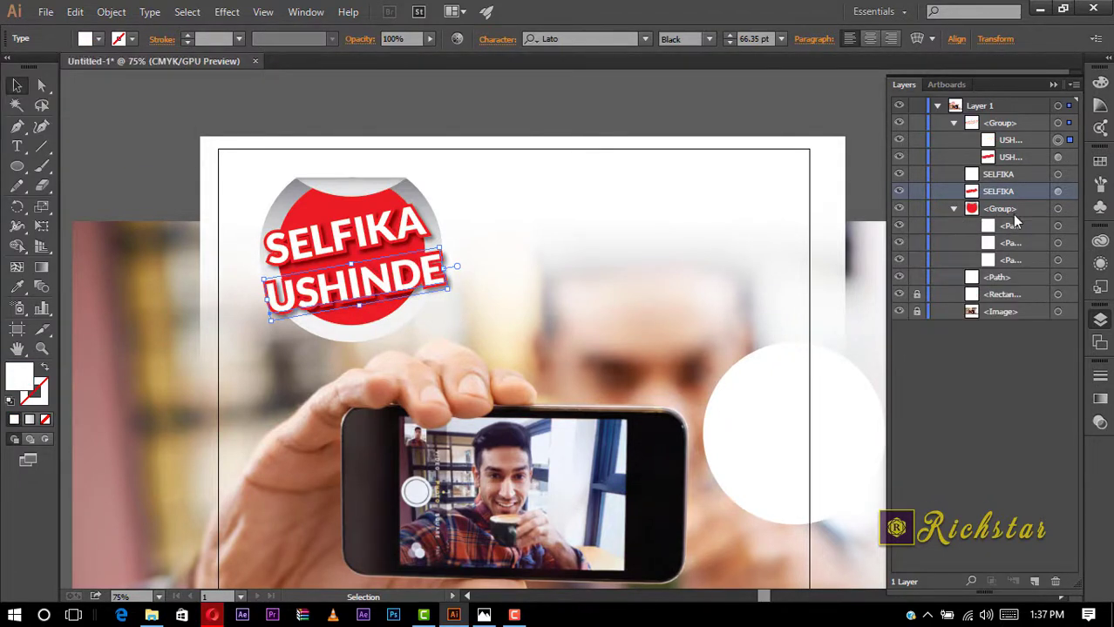
click(1009, 244)
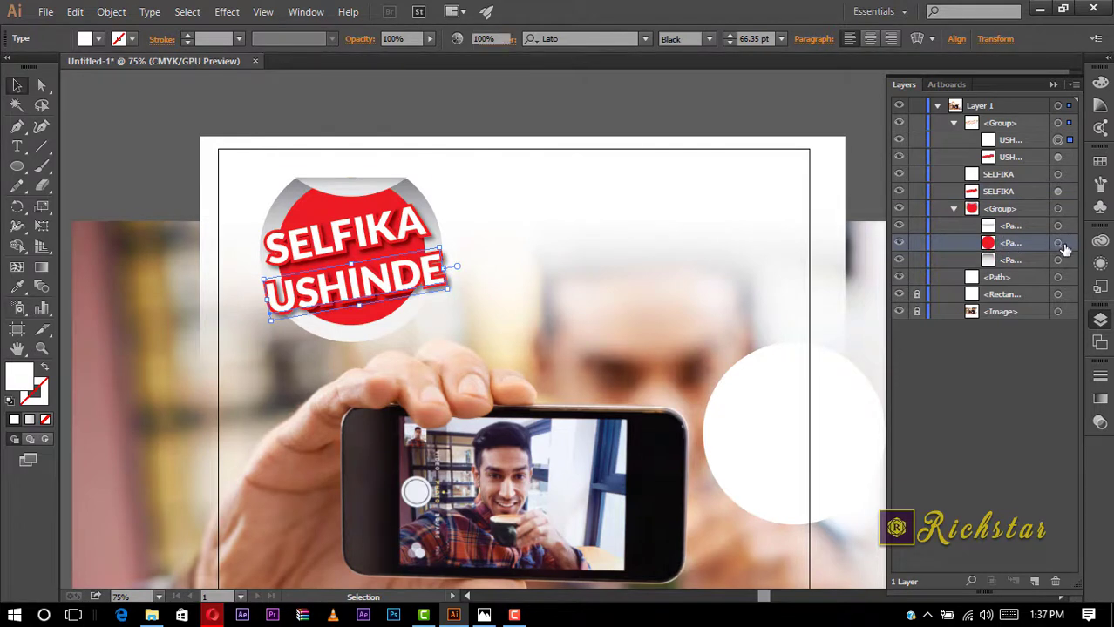
click(1058, 244)
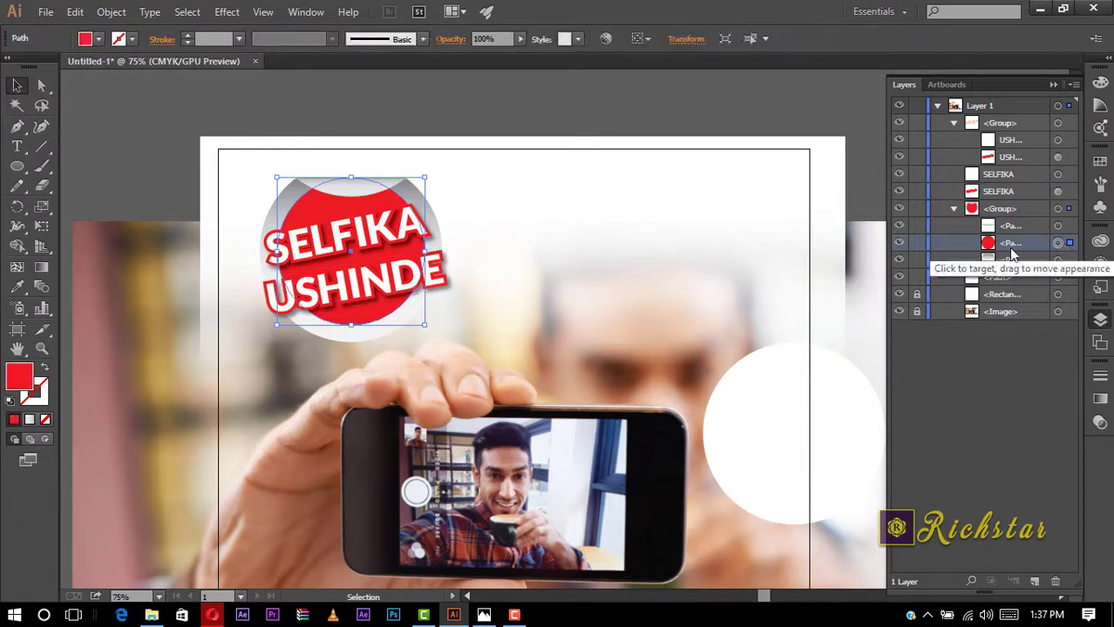
click(99, 40)
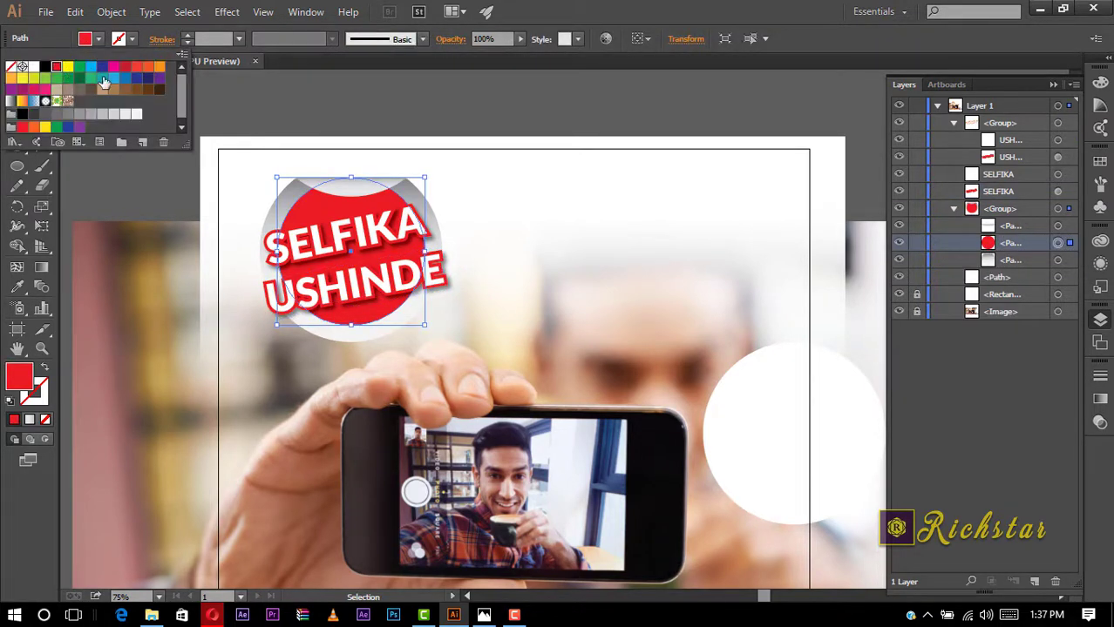
click(127, 79)
click(127, 80)
click(34, 67)
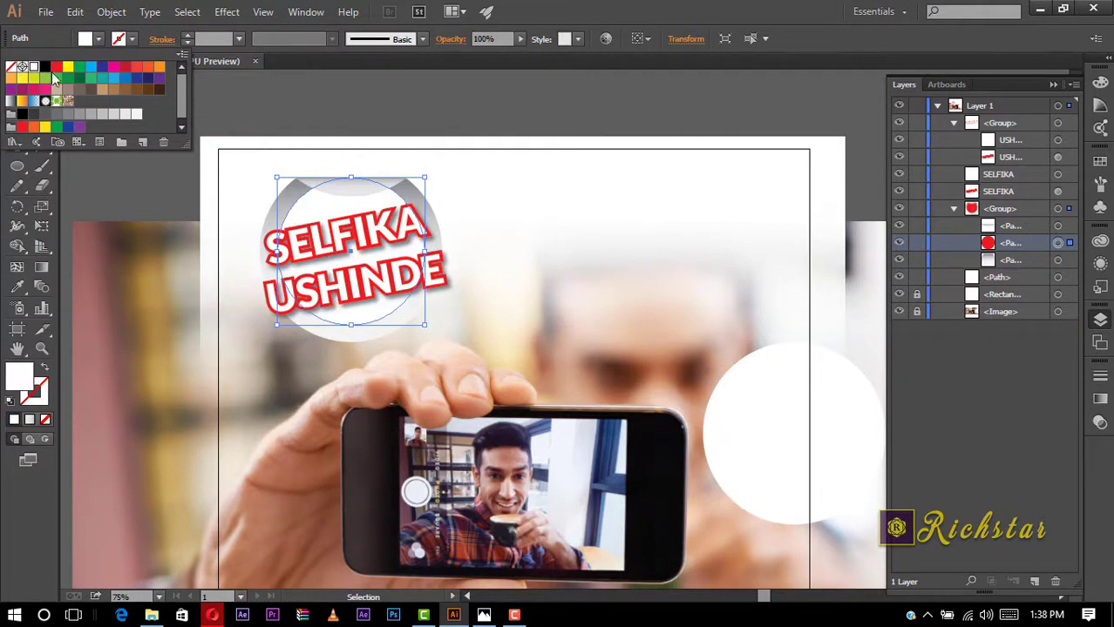
click(123, 82)
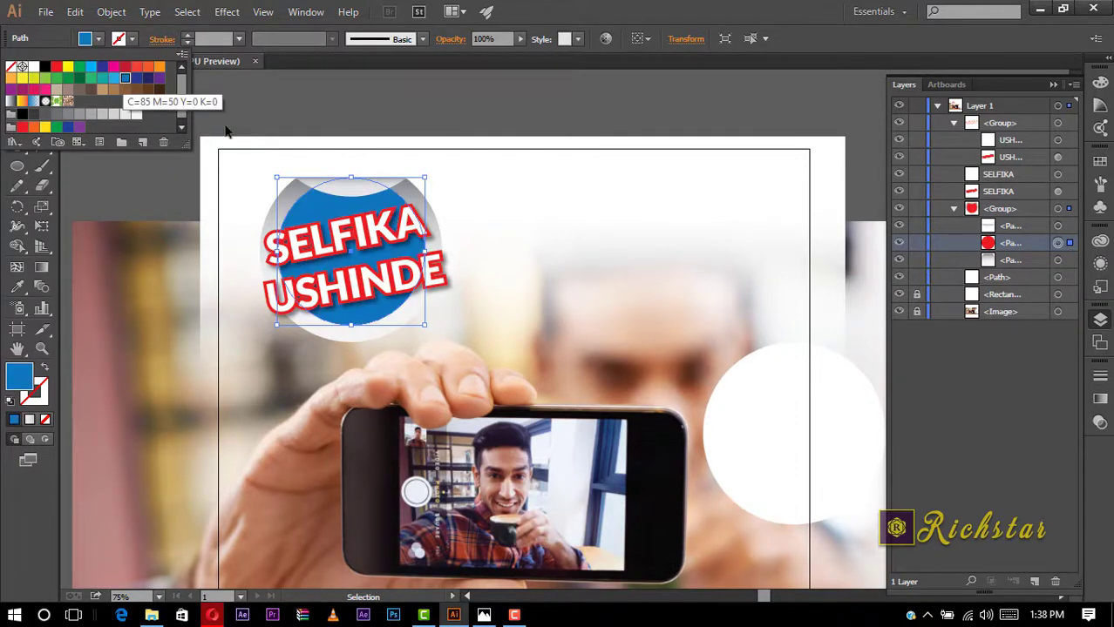
click(516, 277)
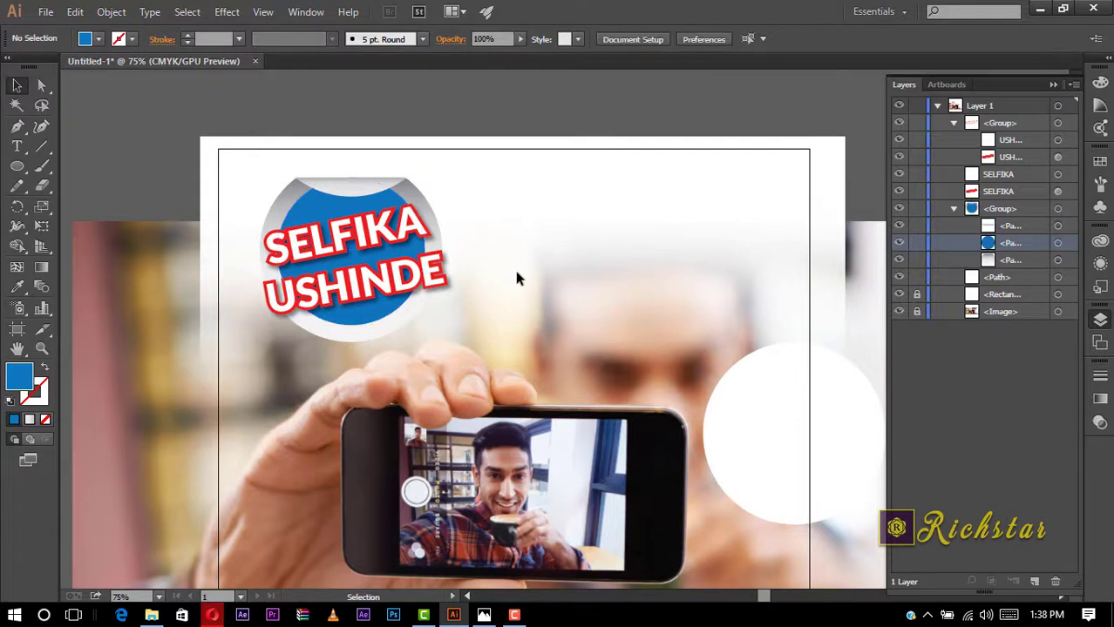
Delete the spare white circle on the right of the poster.
scroll(516, 277, down, 1)
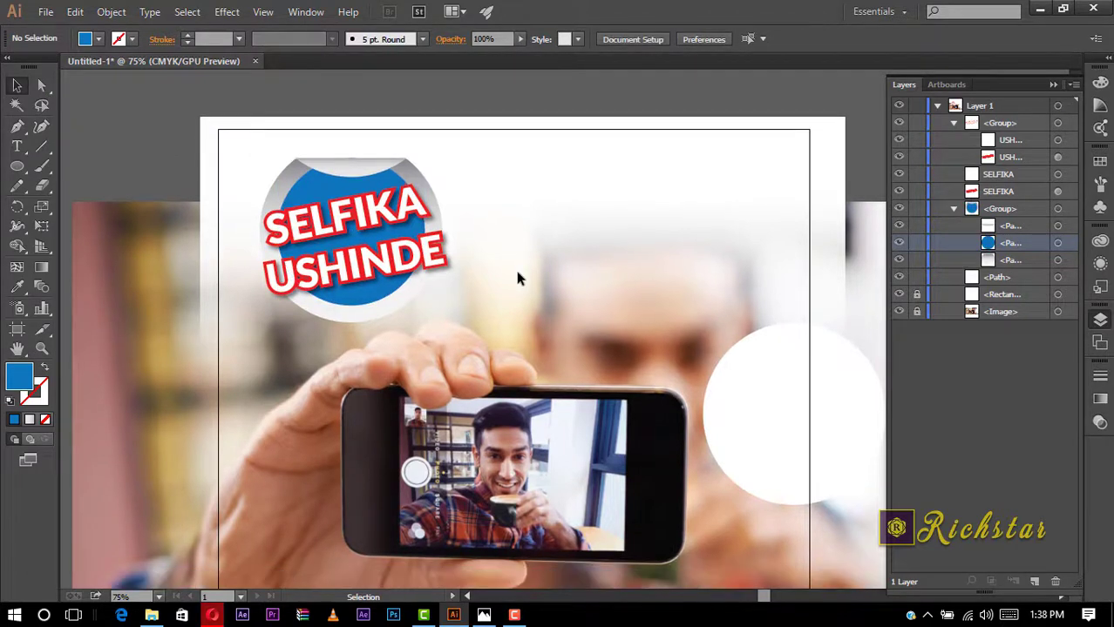
scroll(515, 277, down, 2)
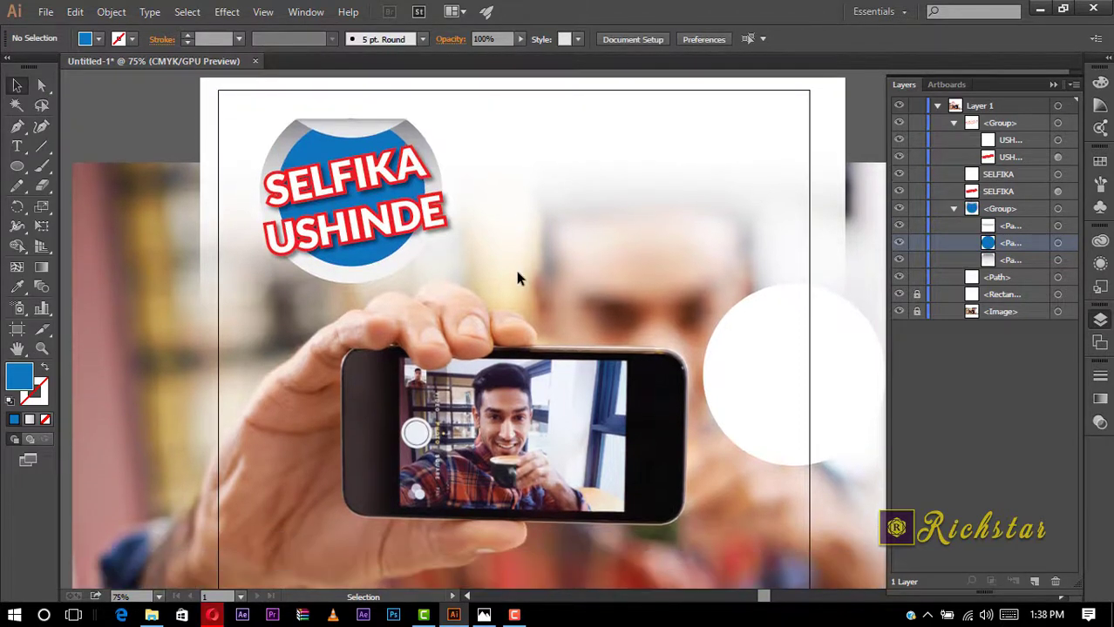
click(776, 391)
key(Delete)
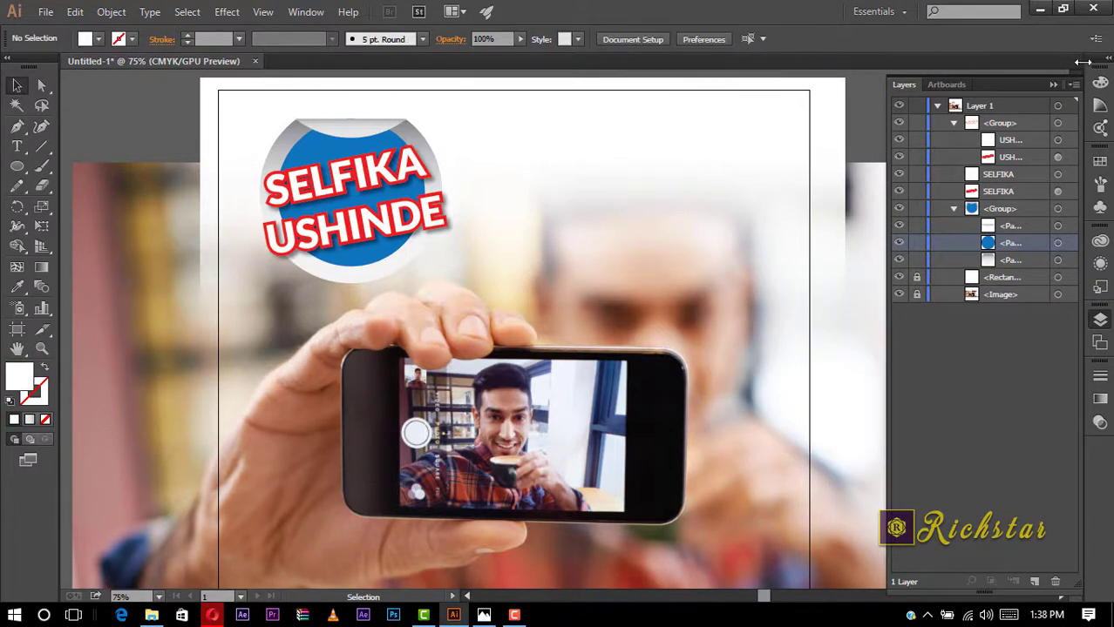